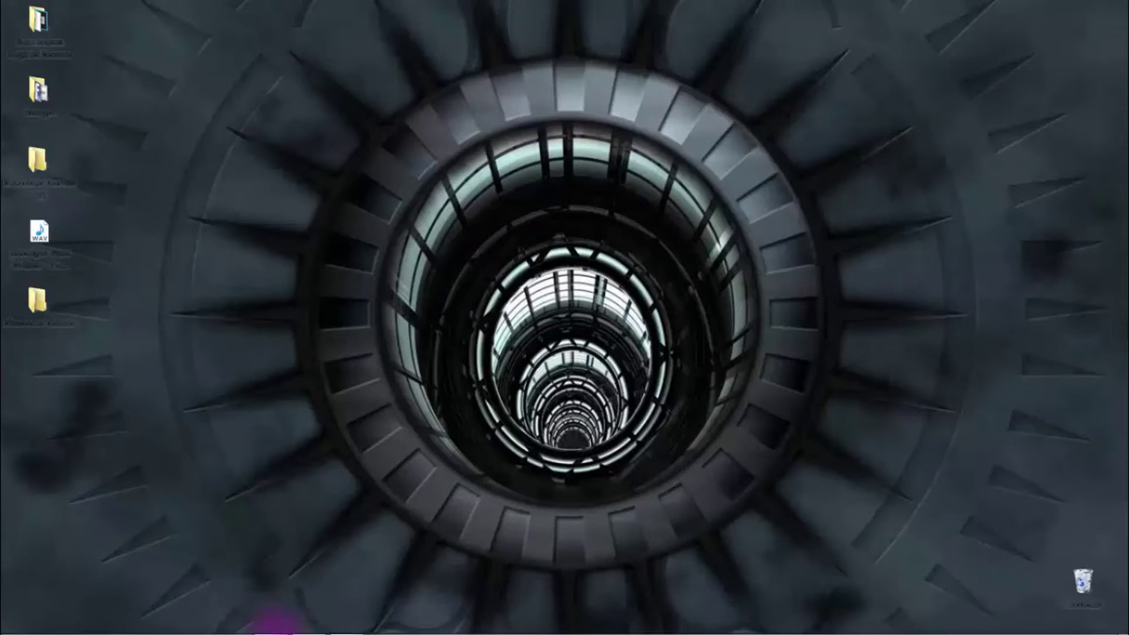
# - Switch to Adobe After Effects, maximize its window, and create a new 1280 x 720 composition at 29,97 fps with a 30-second duration
pyautogui.click(269, 623)
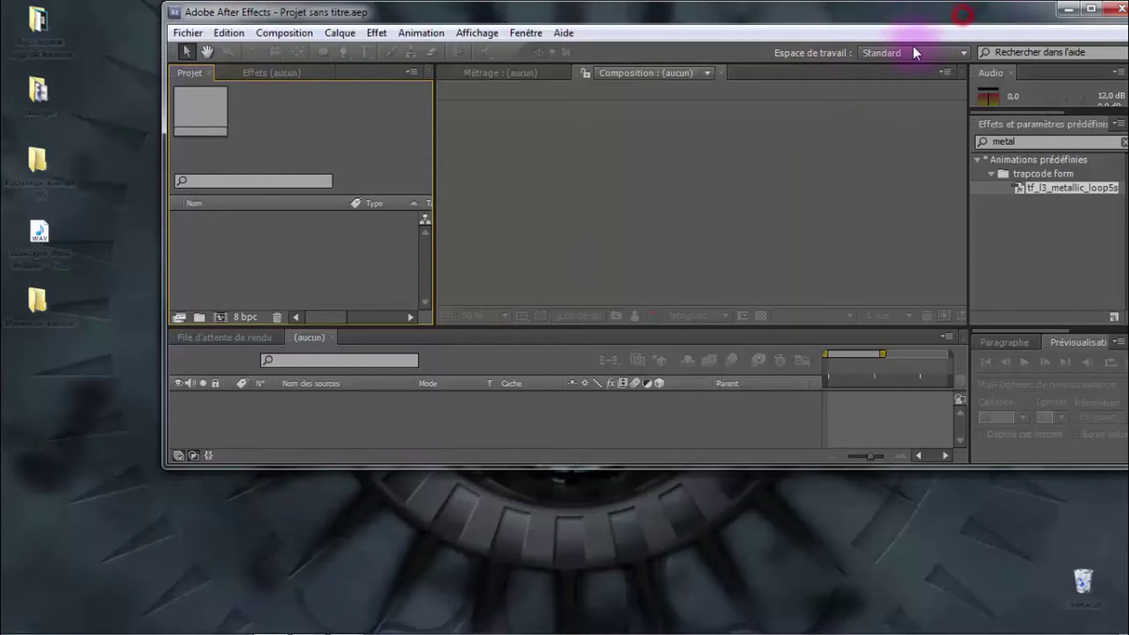
pyautogui.moveTo(979, 19); pyautogui.dragTo(906, 26)
pyautogui.click(1014, 18)
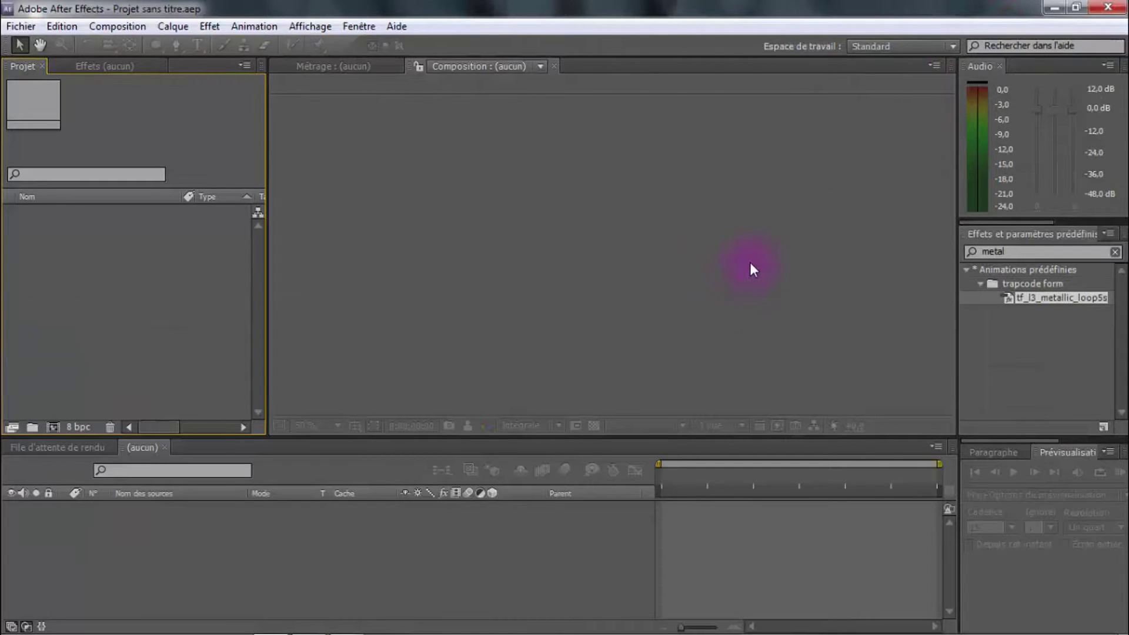
pyautogui.click(127, 28)
pyautogui.click(135, 46)
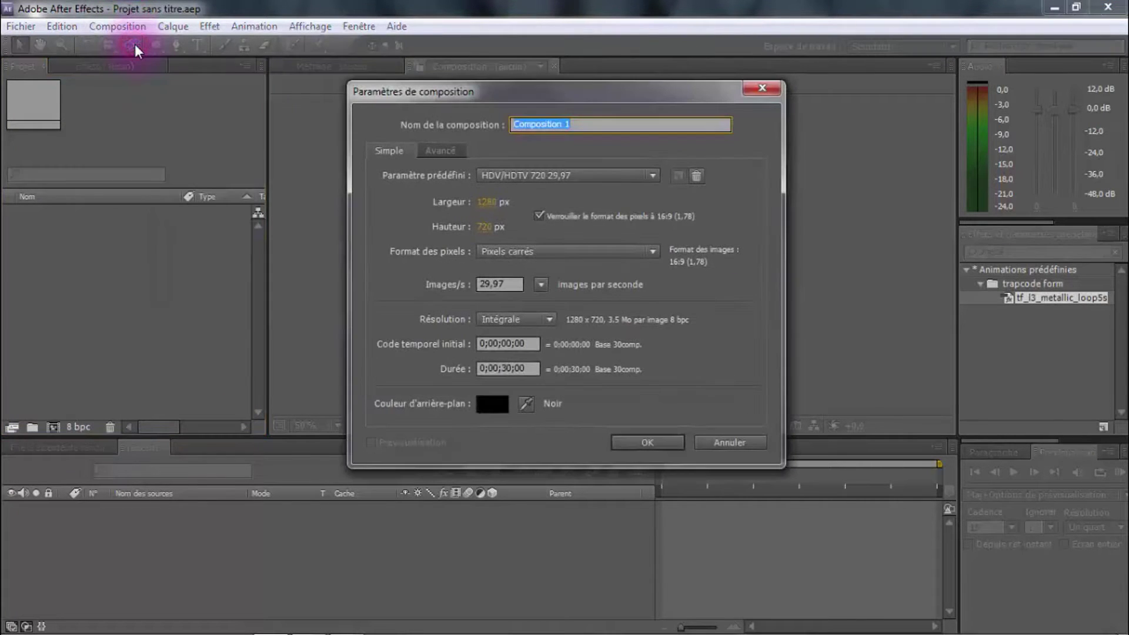
pyautogui.click(639, 443)
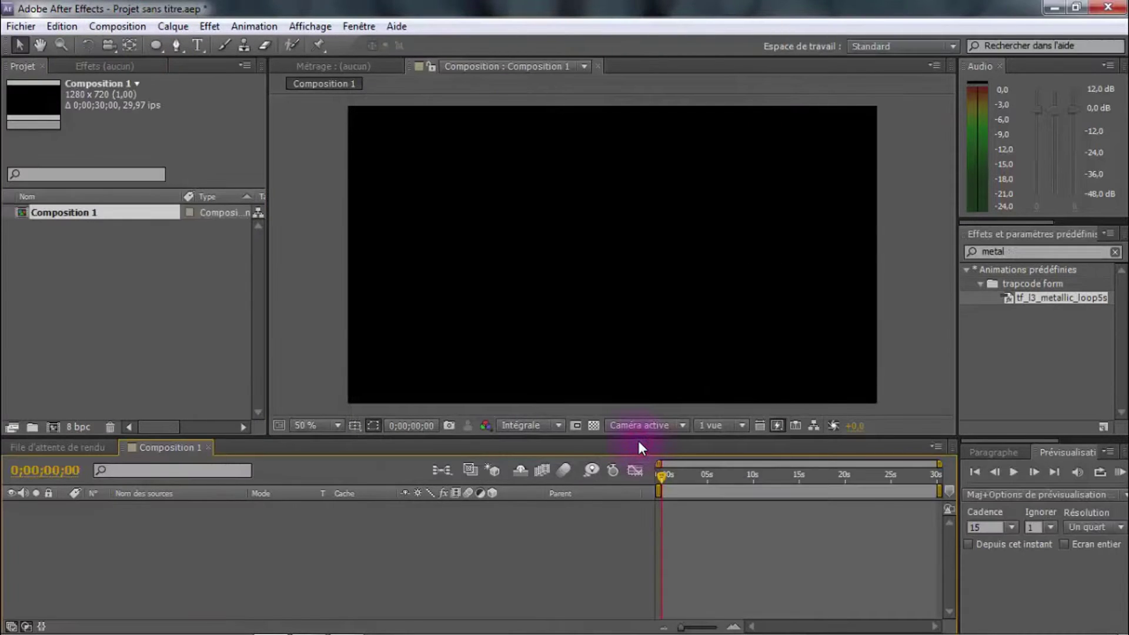
# - Import Musique Alan Walker - Fade.wav from the desktop into the project and add it as a layer in Composition 1
pyautogui.click(1076, 8)
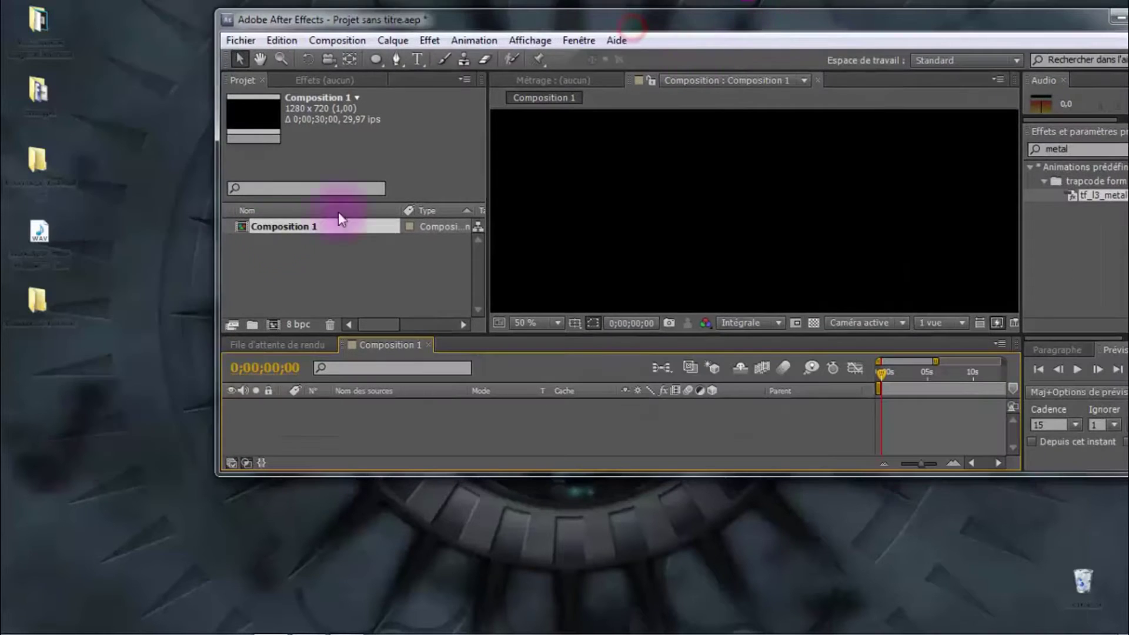
pyautogui.moveTo(43, 248); pyautogui.dragTo(323, 288)
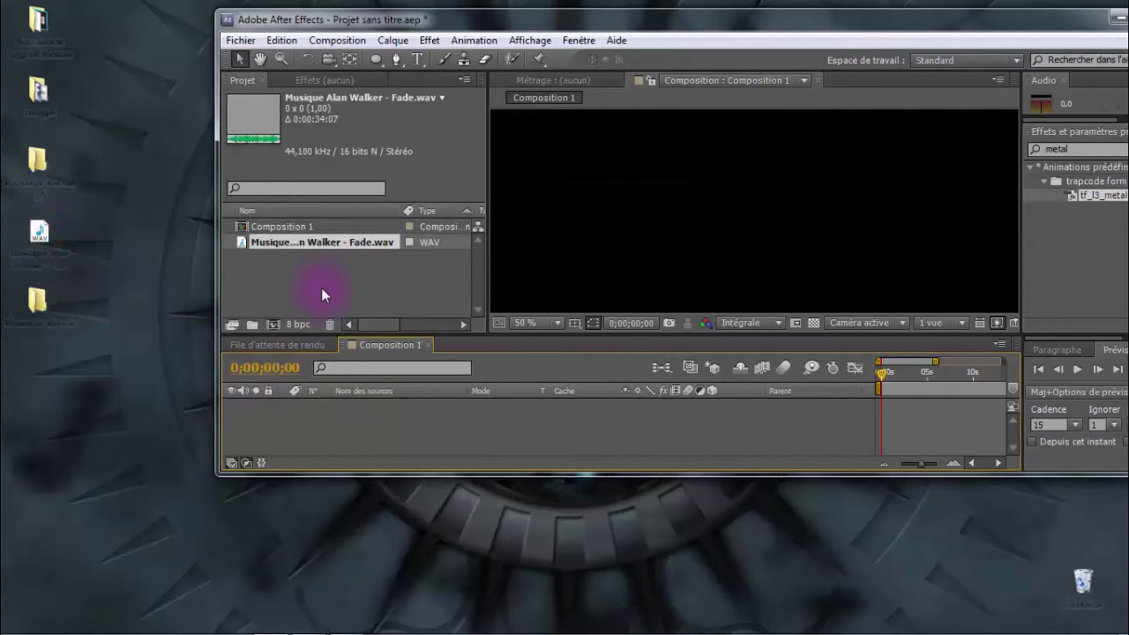
pyautogui.moveTo(1077, 21); pyautogui.dragTo(983, 21)
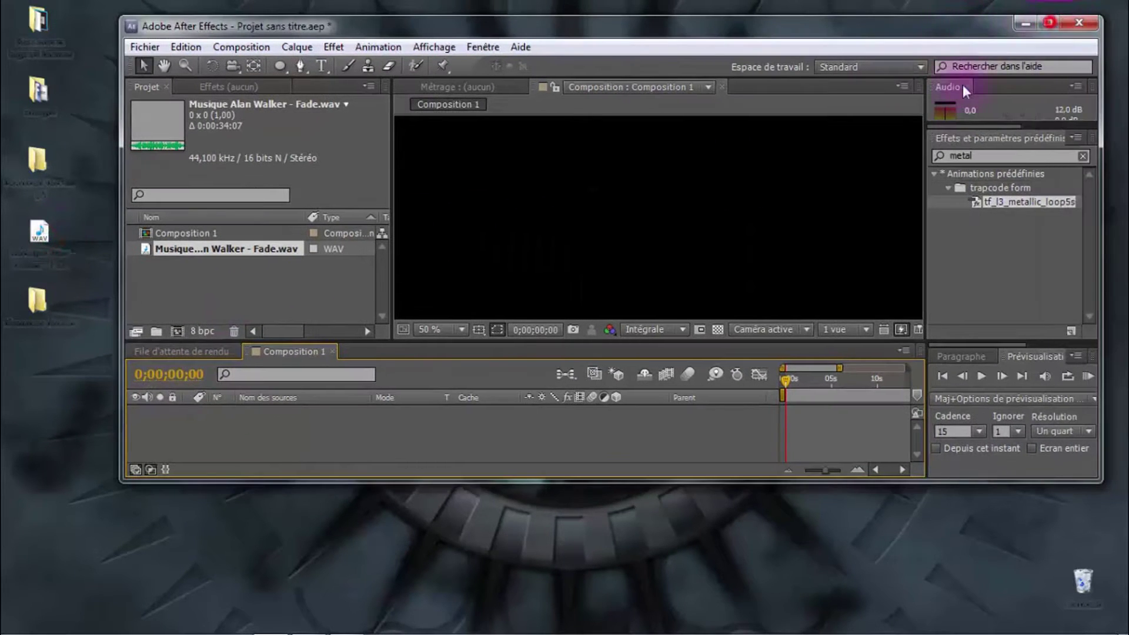
pyautogui.click(1058, 22)
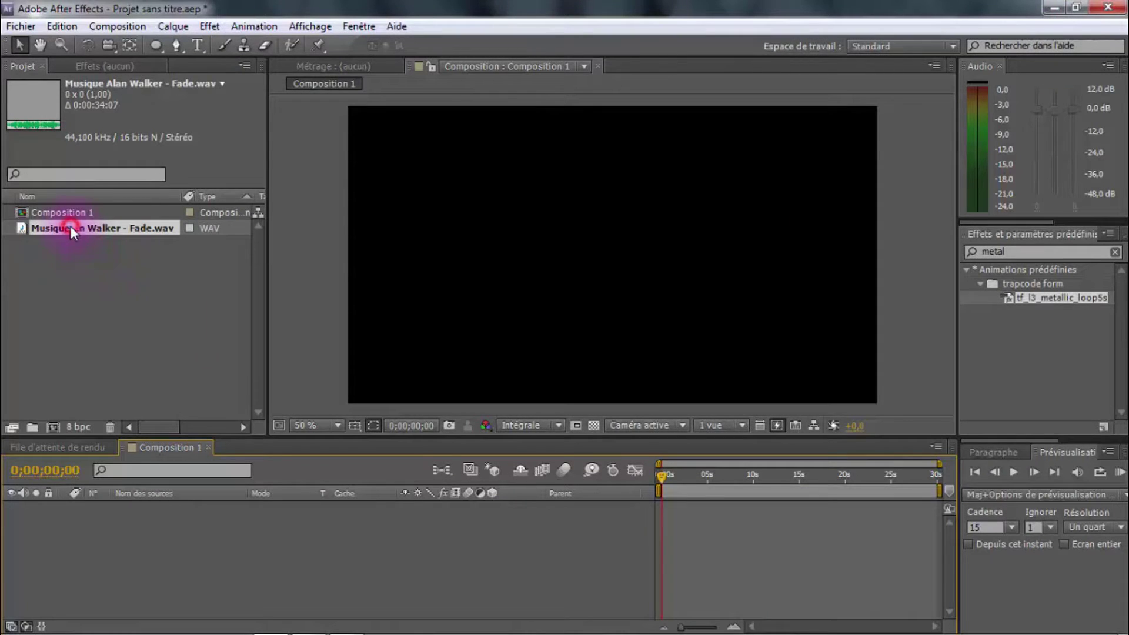
pyautogui.moveTo(69, 226); pyautogui.dragTo(72, 511)
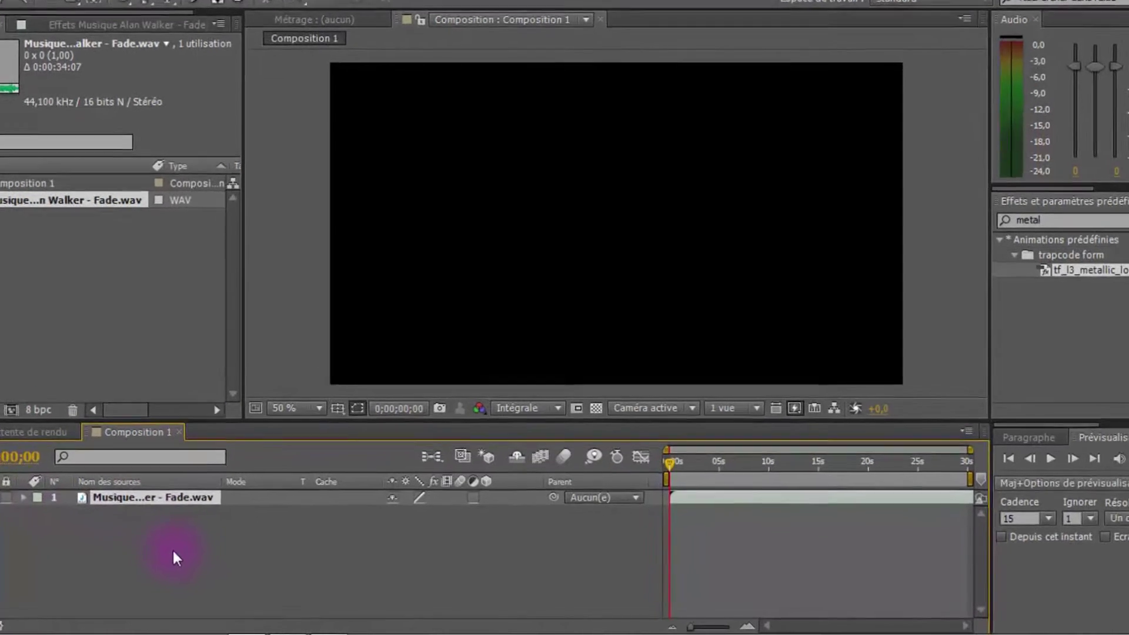
# - Create an adjustment layer (Calque d'effets) above the music layer and turn off its adjustment switch
pyautogui.rightClick(204, 555)
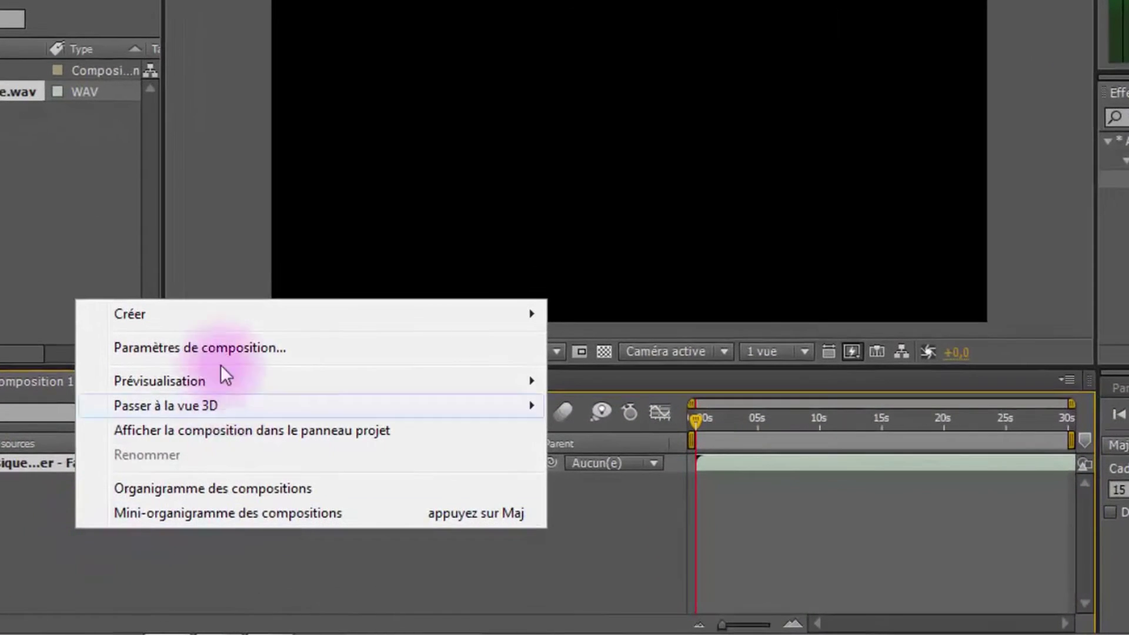
pyautogui.moveTo(176, 323)
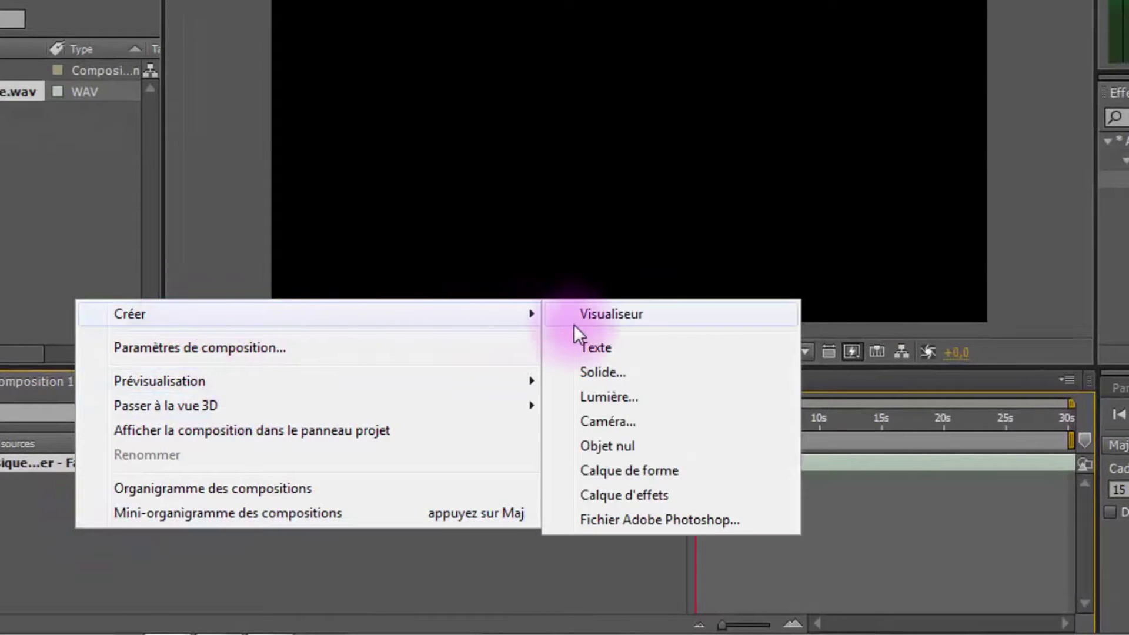
pyautogui.click(591, 494)
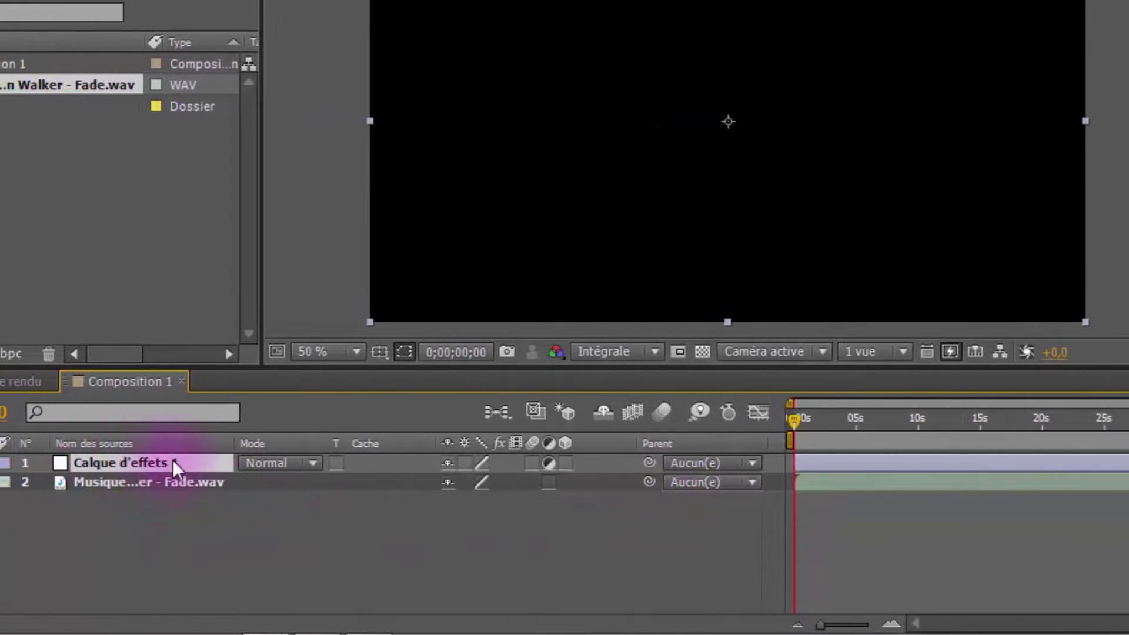
pyautogui.click(549, 463)
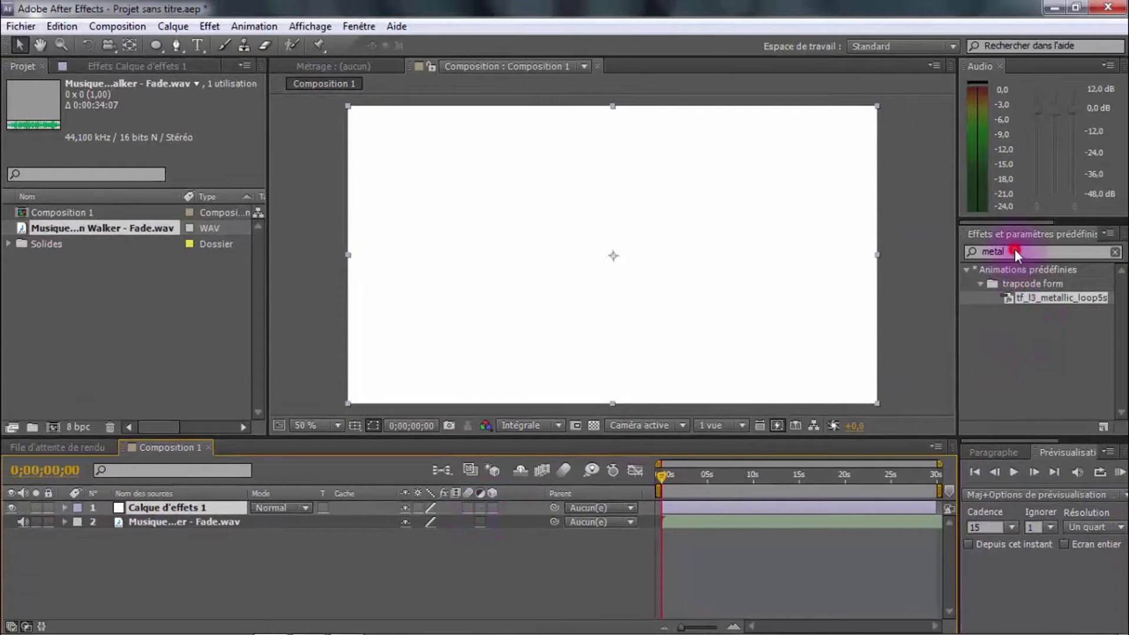
# - Search the effects for "spectre" and apply the Spectre audio effect to Calque d'effets 1
pyautogui.moveTo(1014, 252); pyautogui.dragTo(968, 251)
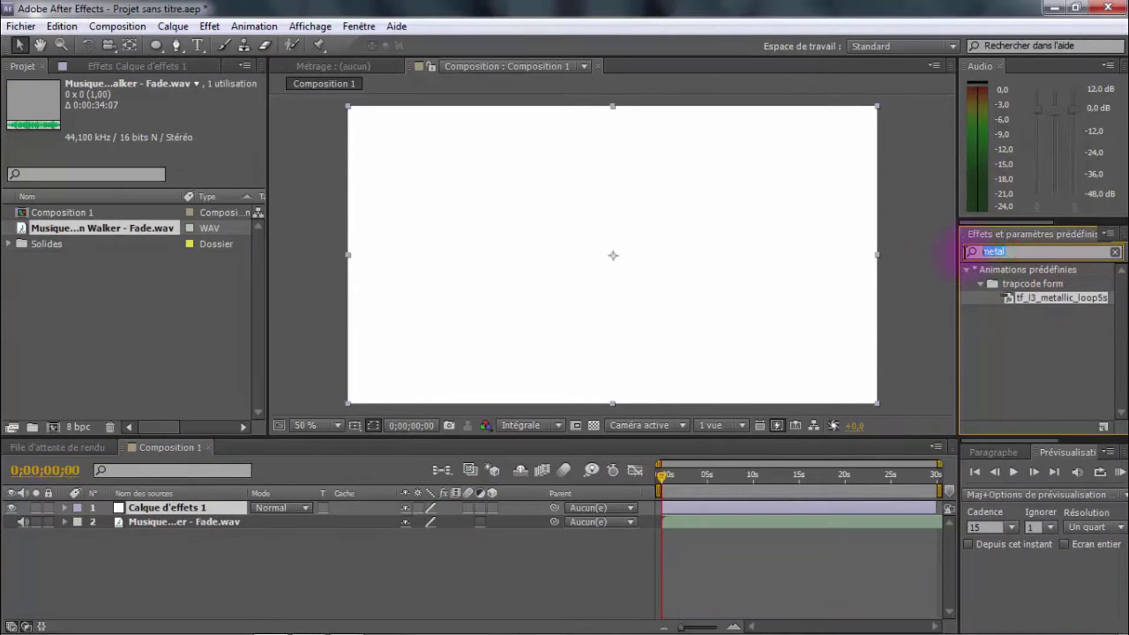
pyautogui.press('BackSpace')
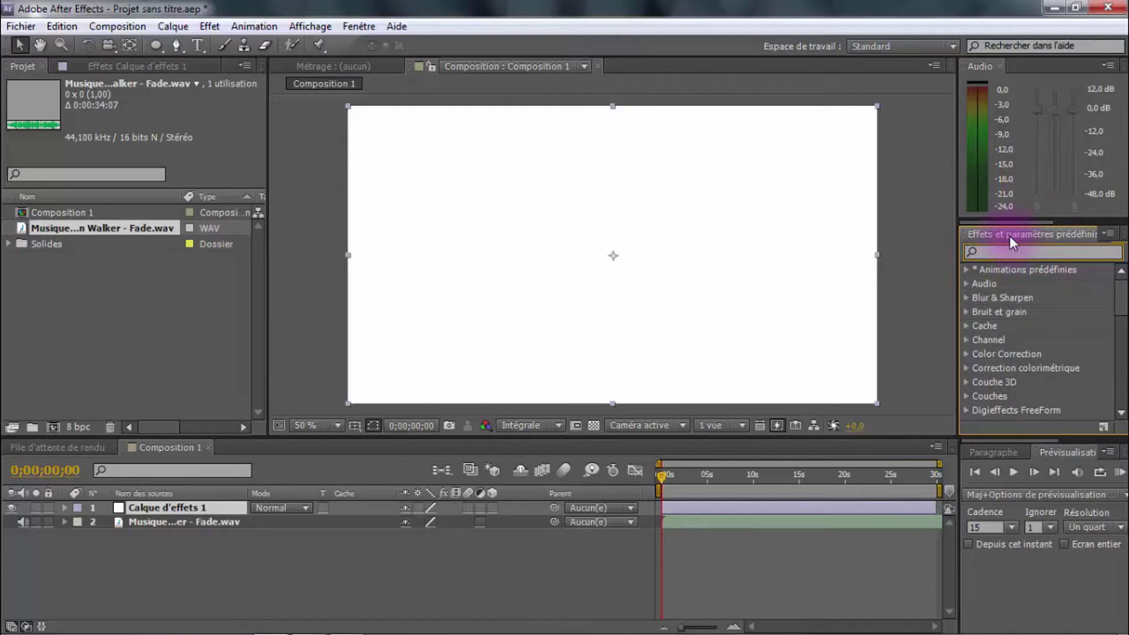
pyautogui.write('spectre')
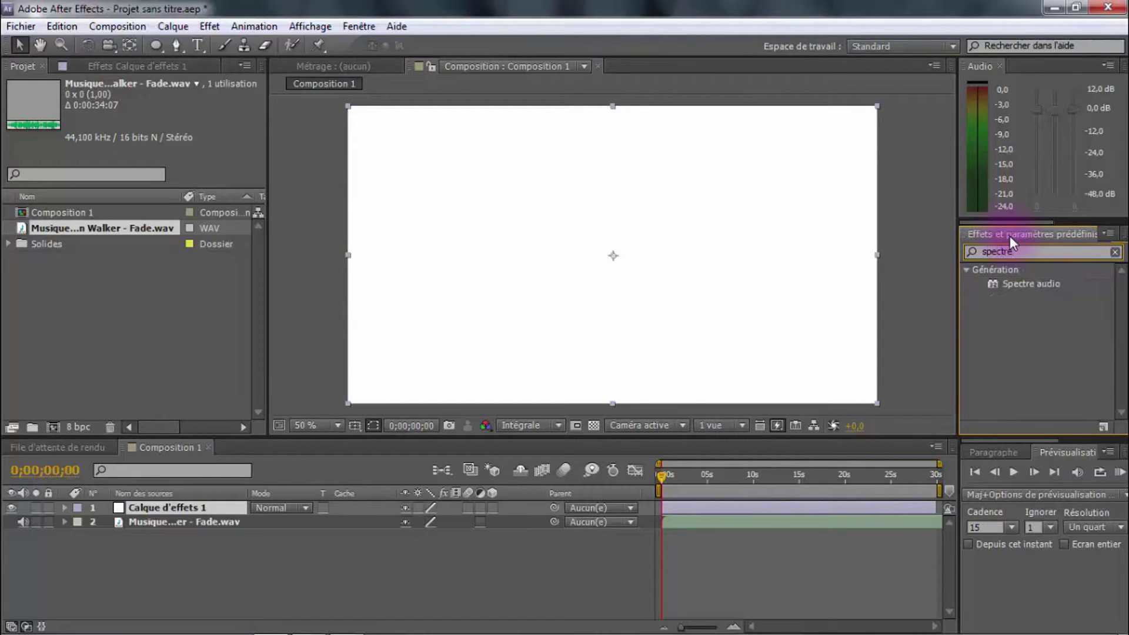
pyautogui.click(1016, 283)
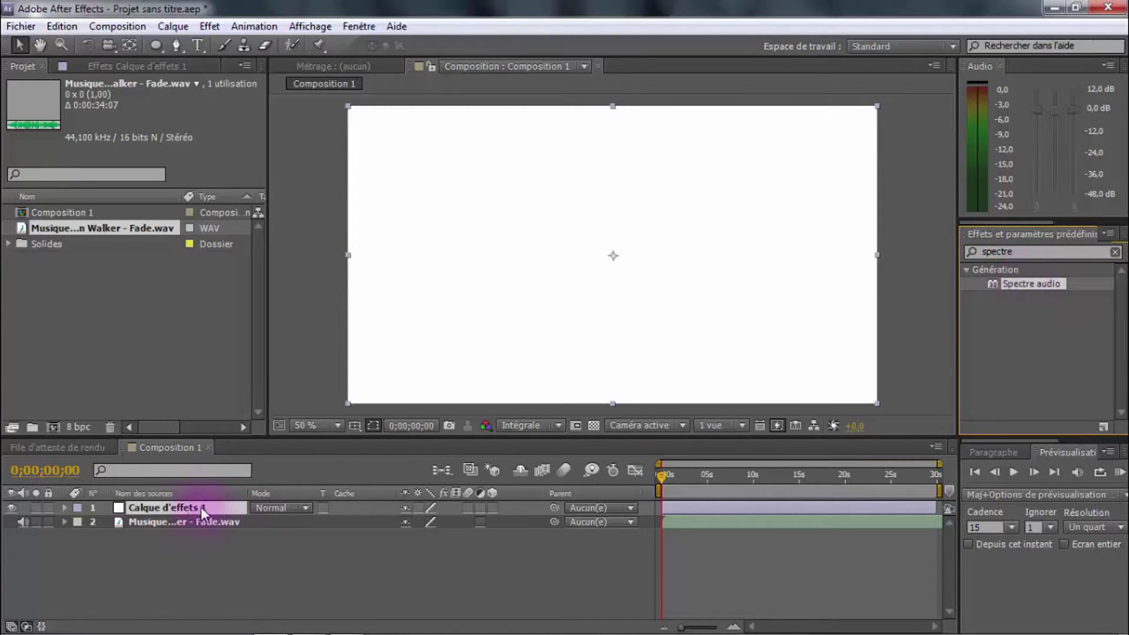
pyautogui.click(184, 508)
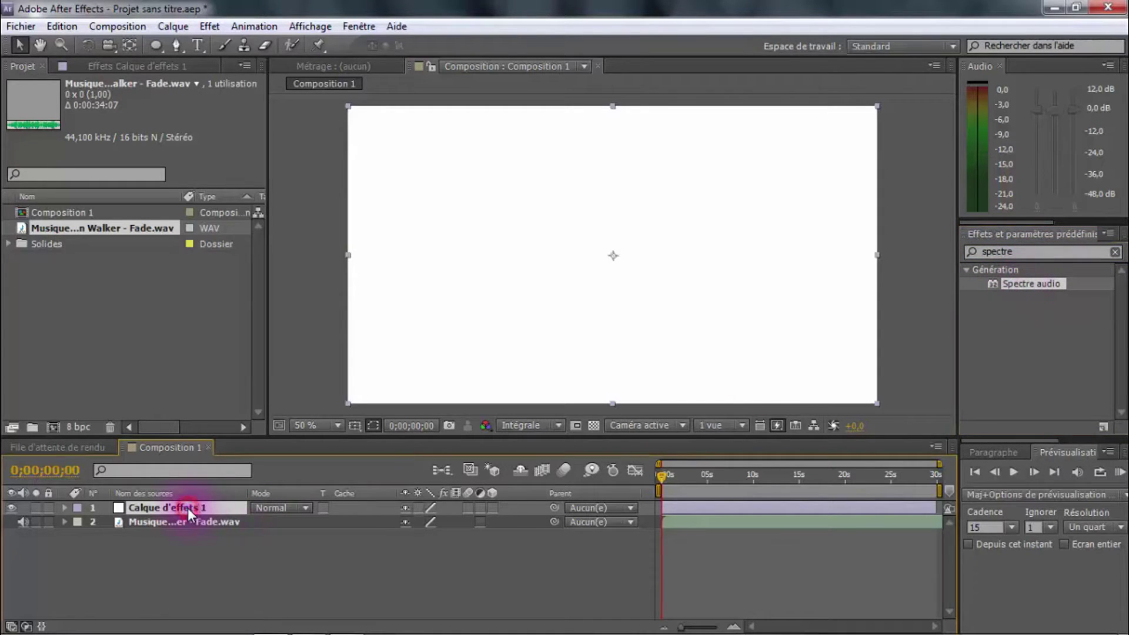
pyautogui.doubleClick(1024, 285)
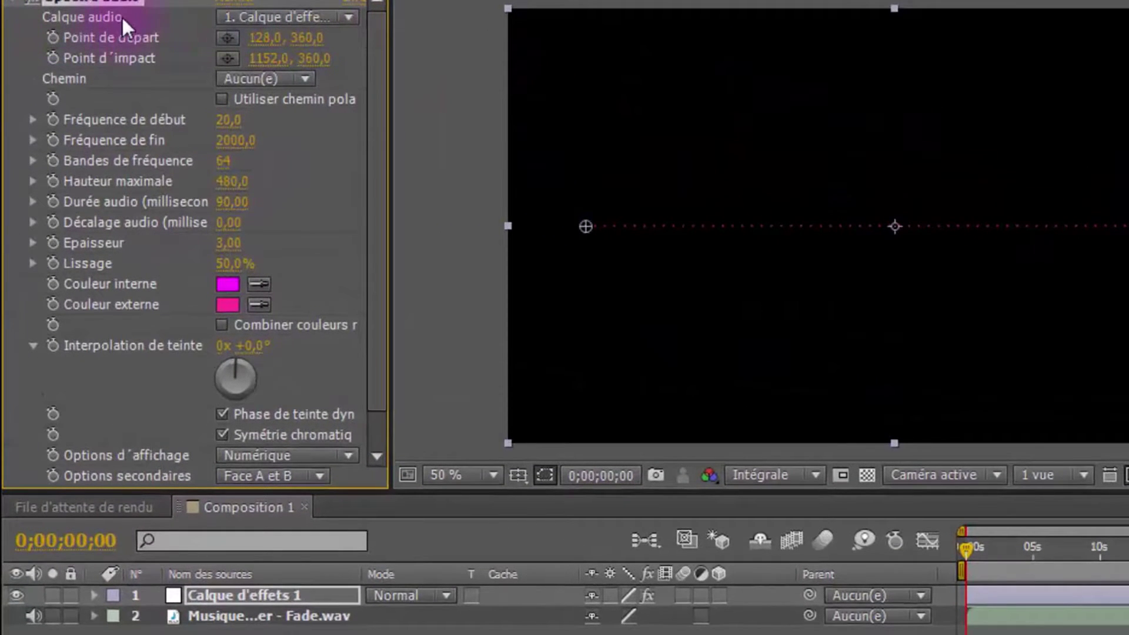
# - Set the Spectre audio effect's audio layer to Musique Alan Walker - Fade.wav and preview the spectrum at several times
pyautogui.click(346, 17)
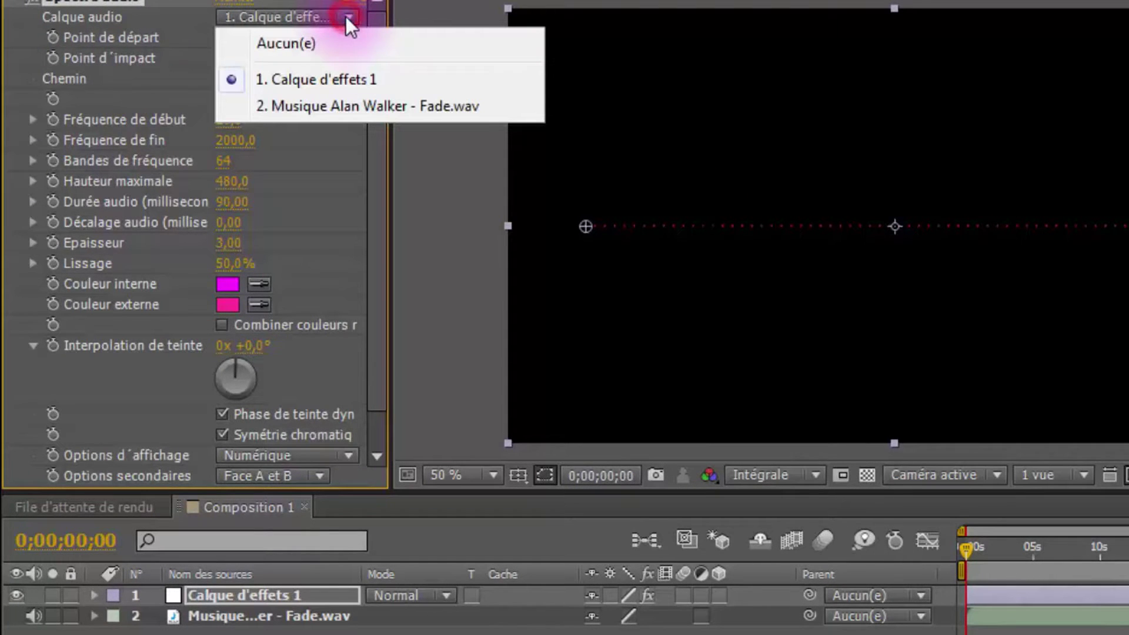
pyautogui.click(327, 110)
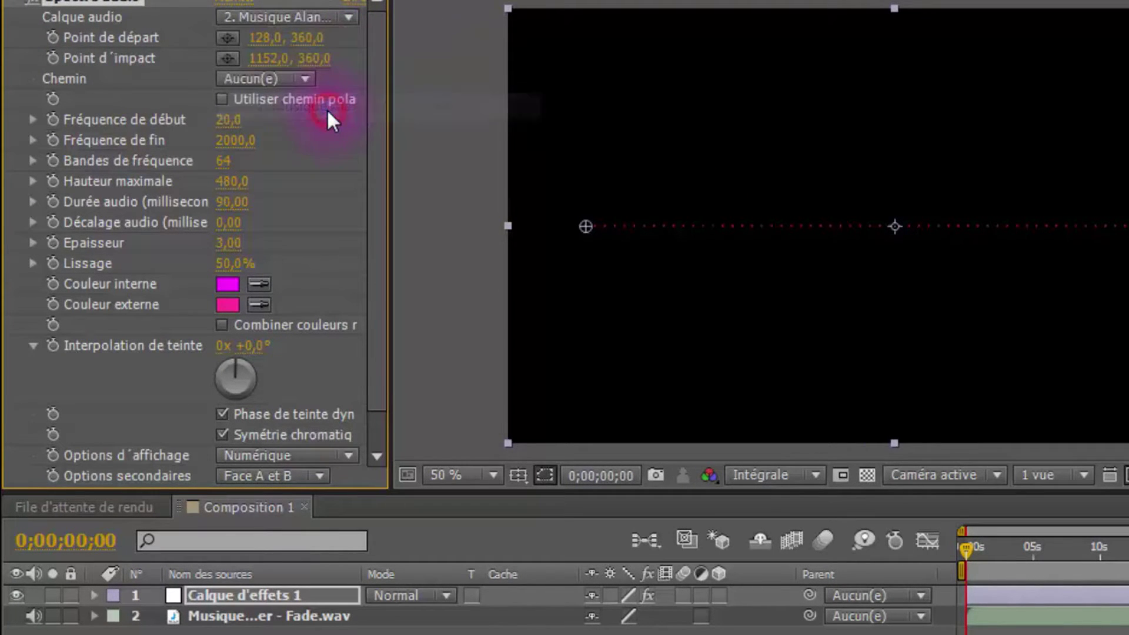
pyautogui.click(1011, 545)
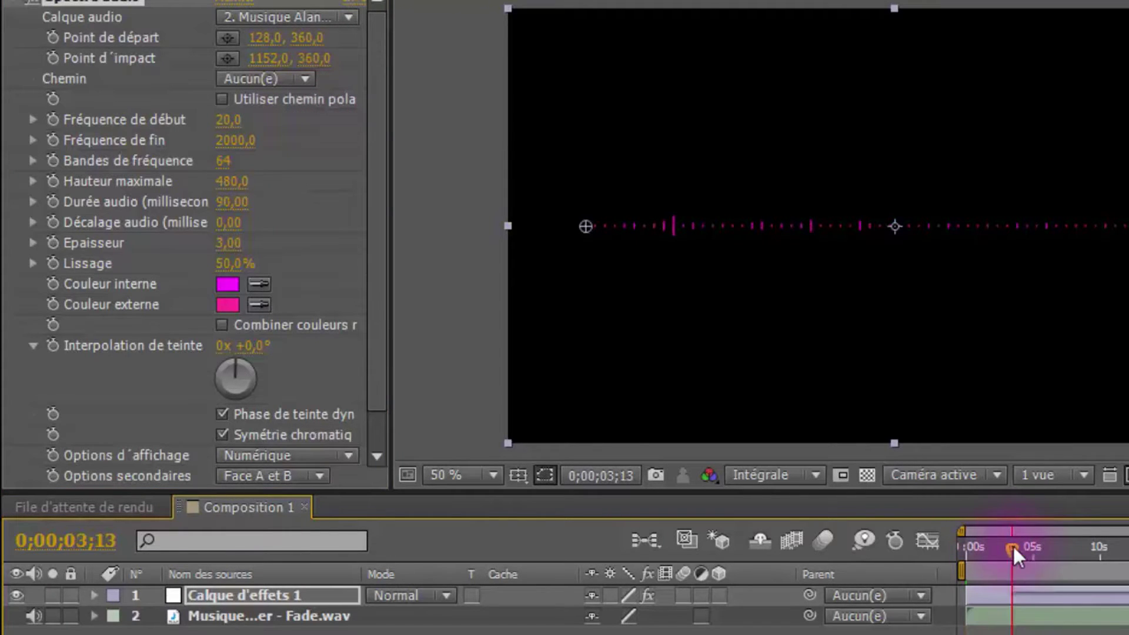
pyautogui.click(1031, 545)
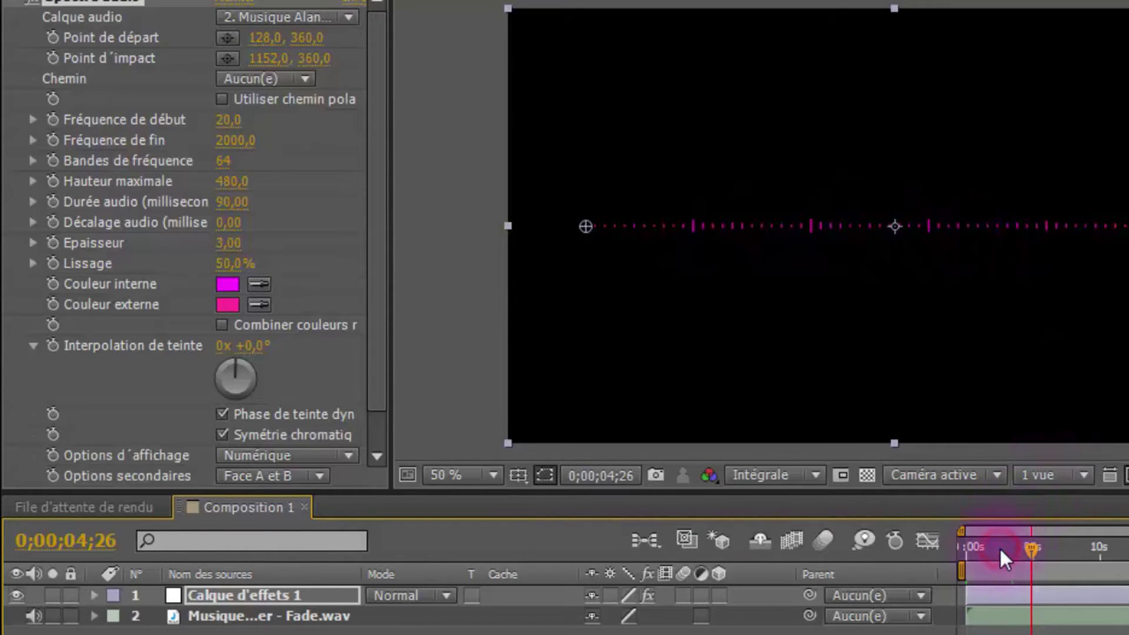
pyautogui.moveTo(1000, 546)
pyautogui.mouseDown()
pyautogui.moveTo(968, 545)
pyautogui.moveTo(997, 548)
pyautogui.mouseUp()
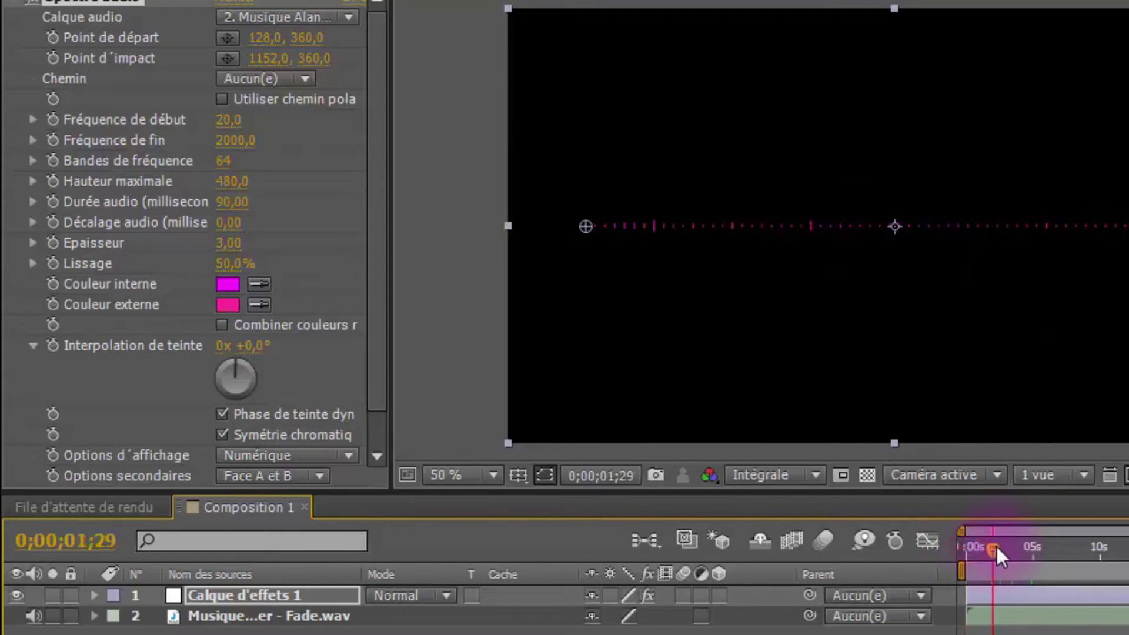
# - Set the spectrum's frequency range from 401 (Fréquence de début) to 801 (Fréquence de fin) and its Bandes de fréquence to 55
pyautogui.moveTo(227, 121); pyautogui.dragTo(183, 147)
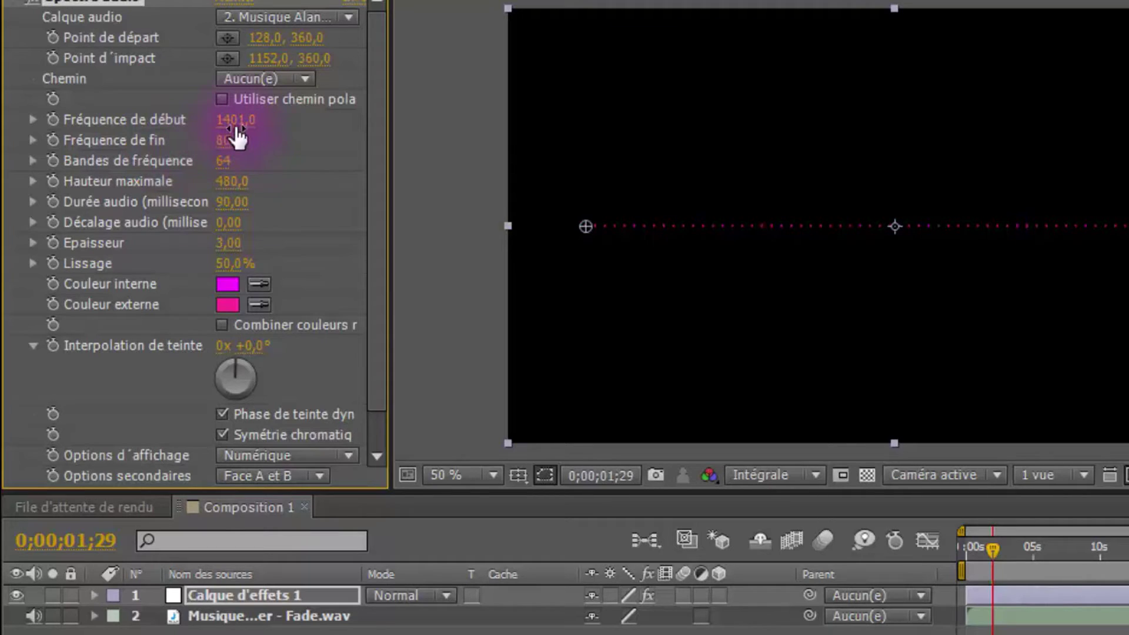
pyautogui.moveTo(176, 119); pyautogui.dragTo(173, 120)
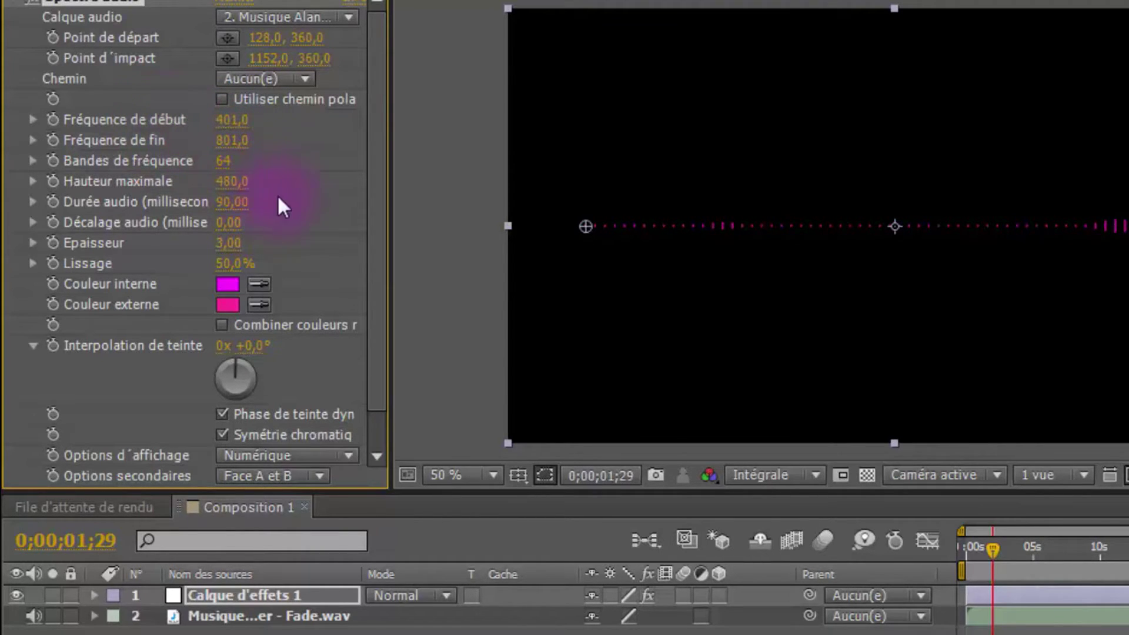
pyautogui.moveTo(225, 163); pyautogui.dragTo(284, 165)
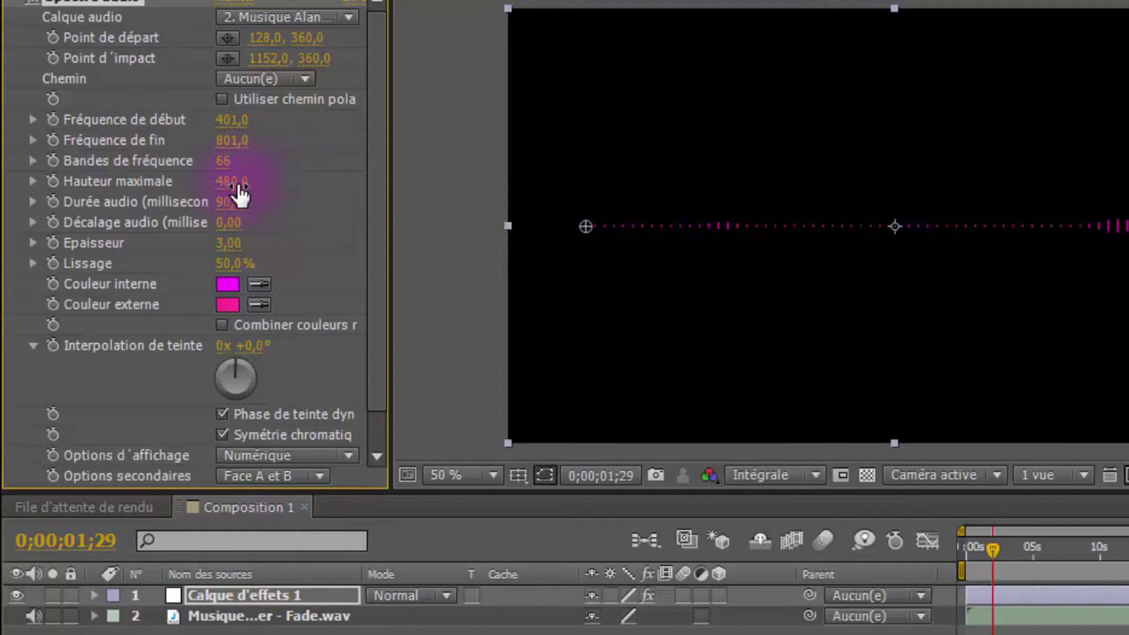
pyautogui.moveTo(223, 171); pyautogui.dragTo(179, 170)
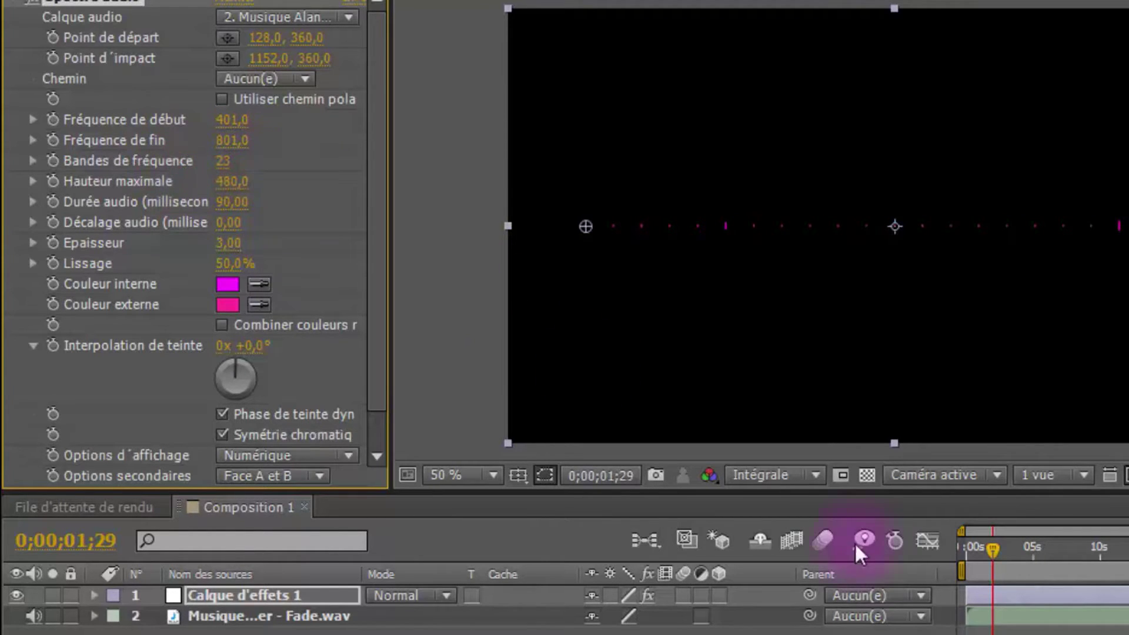
pyautogui.moveTo(993, 548)
pyautogui.mouseDown()
pyautogui.moveTo(1016, 548)
pyautogui.moveTo(1005, 549)
pyautogui.mouseUp()
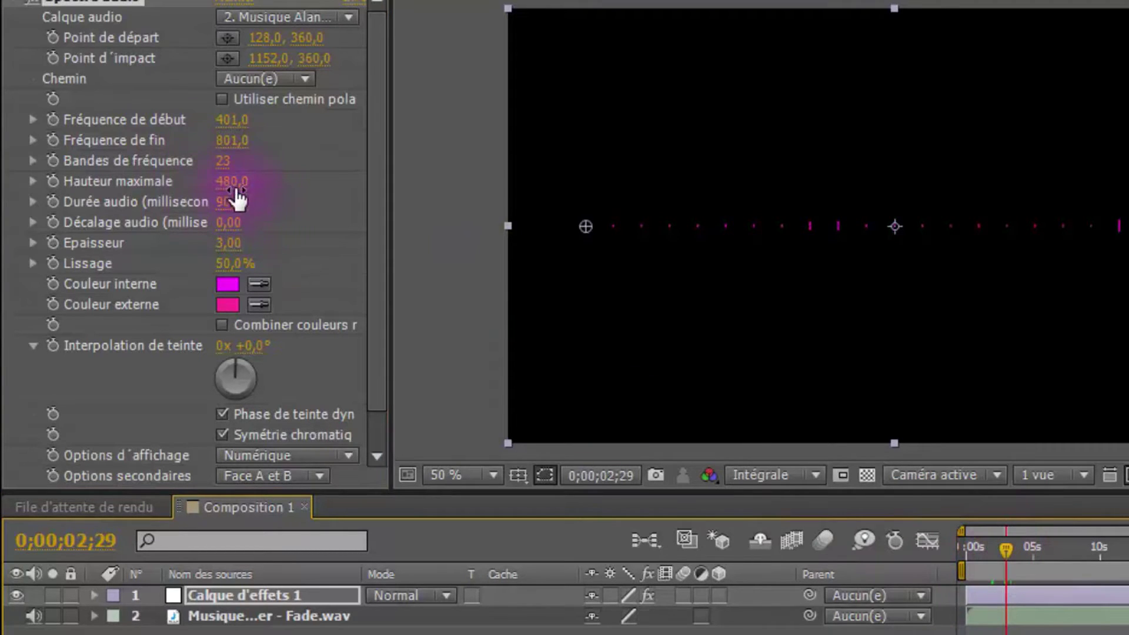
pyautogui.moveTo(226, 162); pyautogui.dragTo(240, 163)
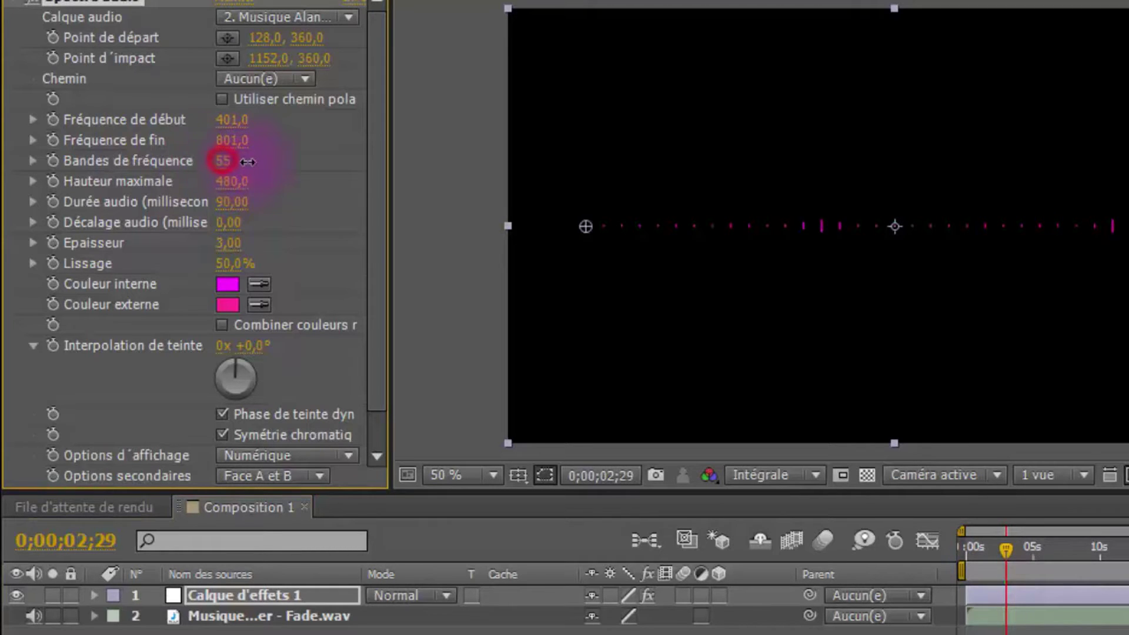
pyautogui.moveTo(222, 160); pyautogui.dragTo(248, 161)
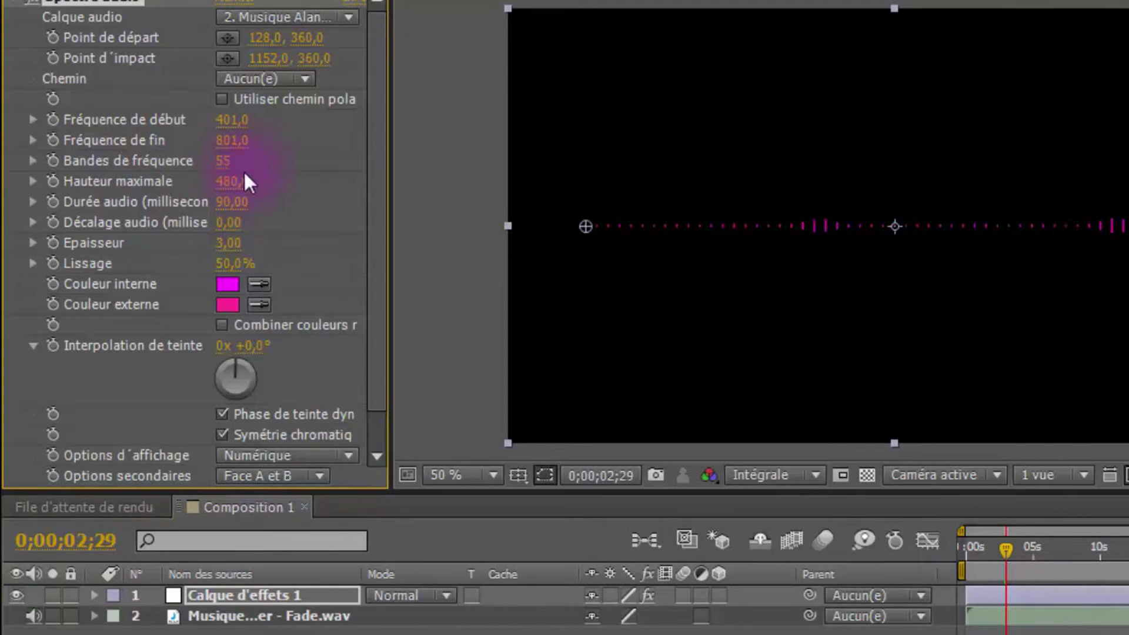
# - Raise the spectrum's Hauteur maximale to 2970 and check the bars at several points between 4 and 7 seconds
pyautogui.moveTo(232, 184); pyautogui.dragTo(345, 208)
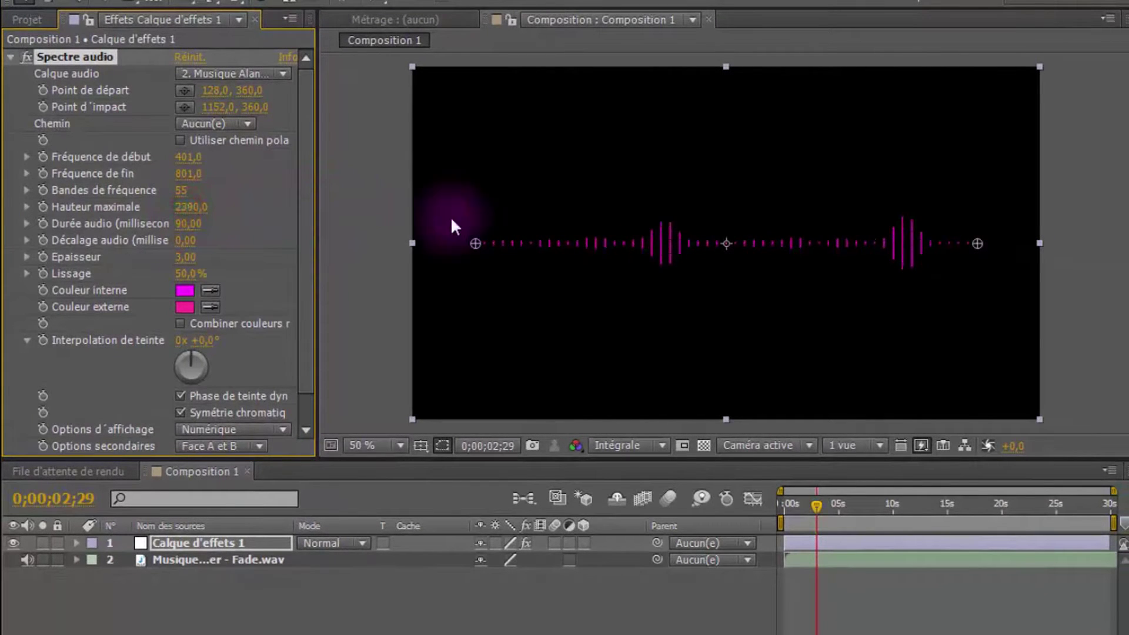
pyautogui.moveTo(203, 207); pyautogui.dragTo(252, 207)
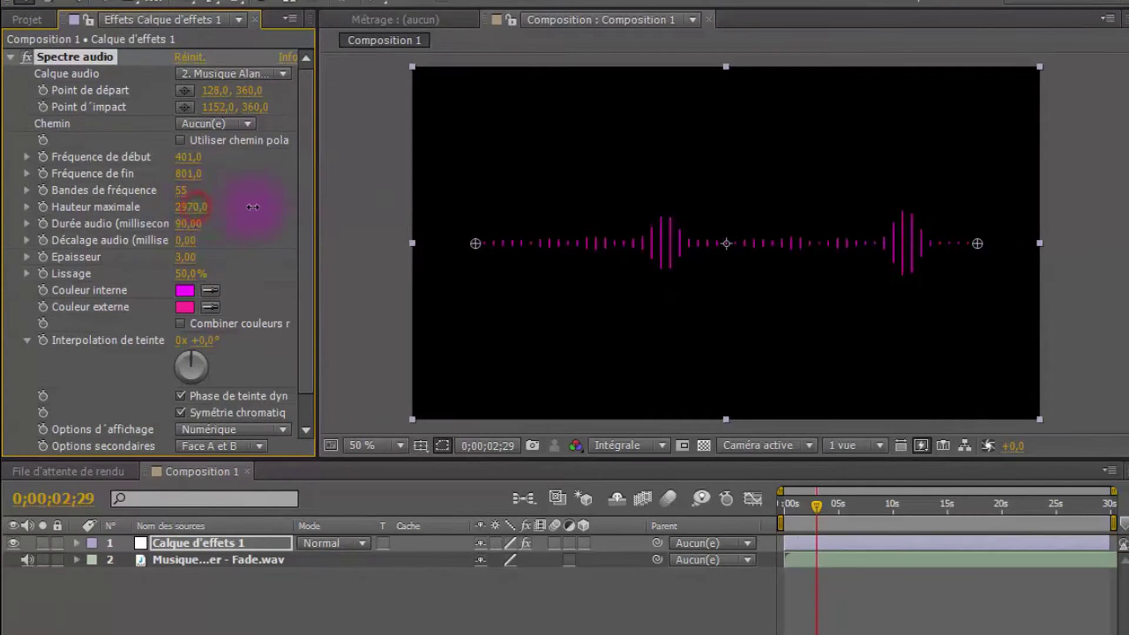
pyautogui.moveTo(848, 503)
pyautogui.mouseDown()
pyautogui.moveTo(890, 502)
pyautogui.moveTo(834, 499)
pyautogui.mouseUp()
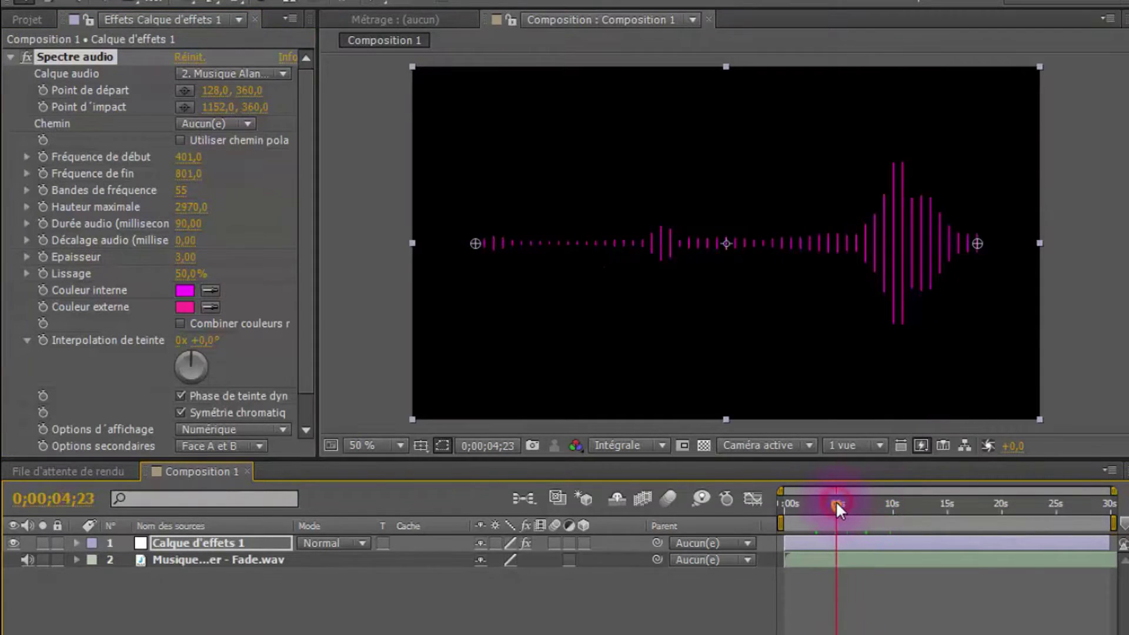
pyautogui.click(856, 500)
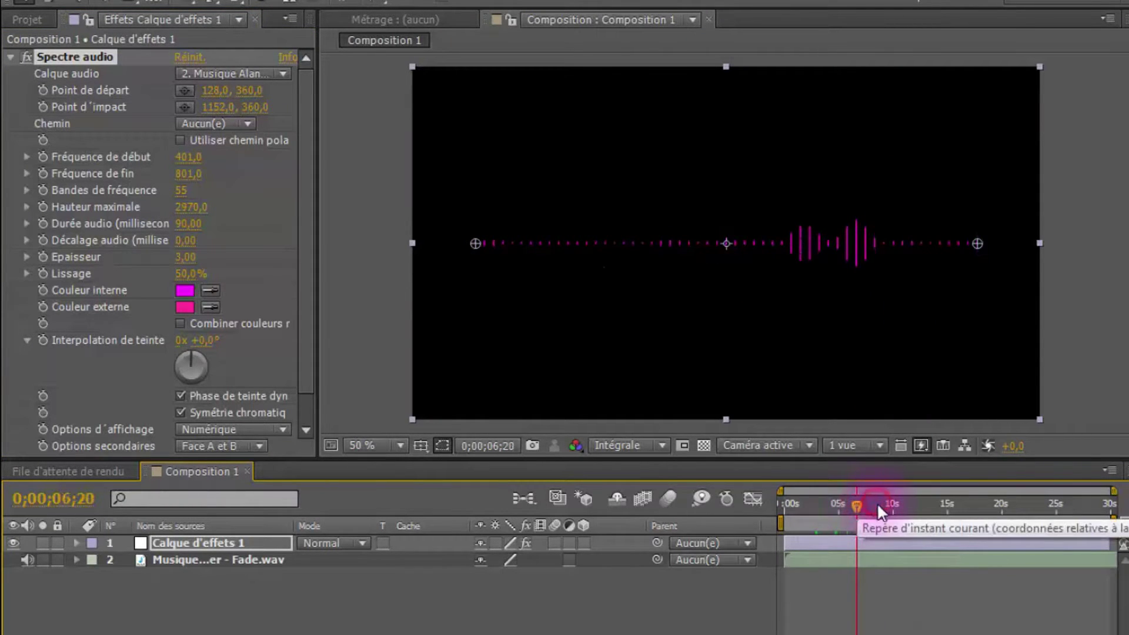
# - Go to 0;00;08;09 and set the spectrum's Epaisseur to 4,00
pyautogui.click(874, 503)
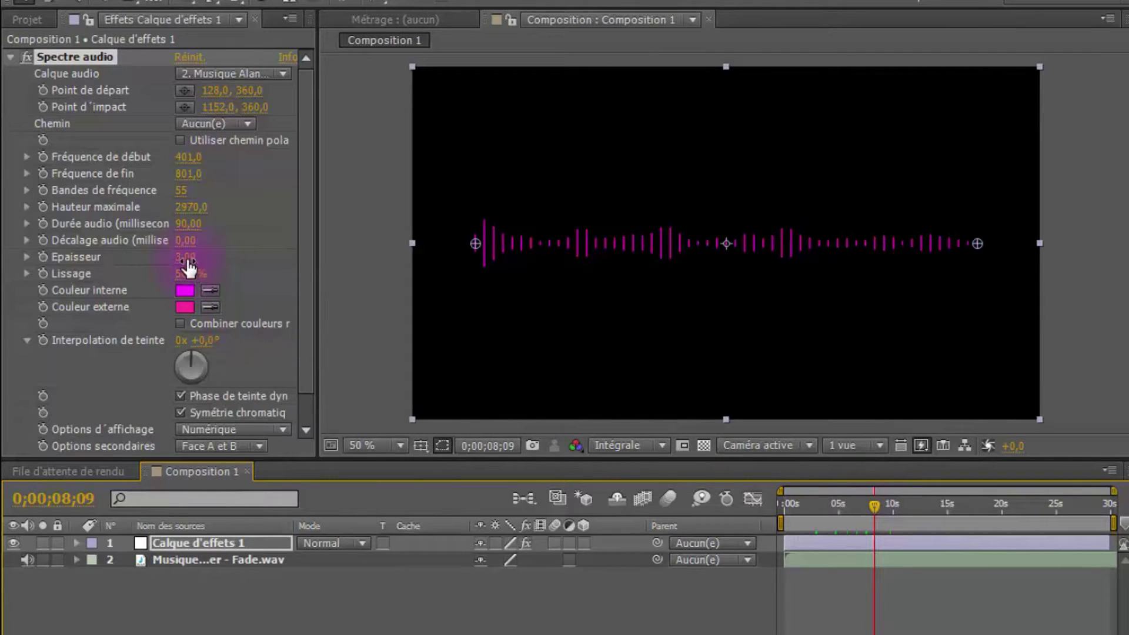
pyautogui.moveTo(188, 268); pyautogui.dragTo(585, 257)
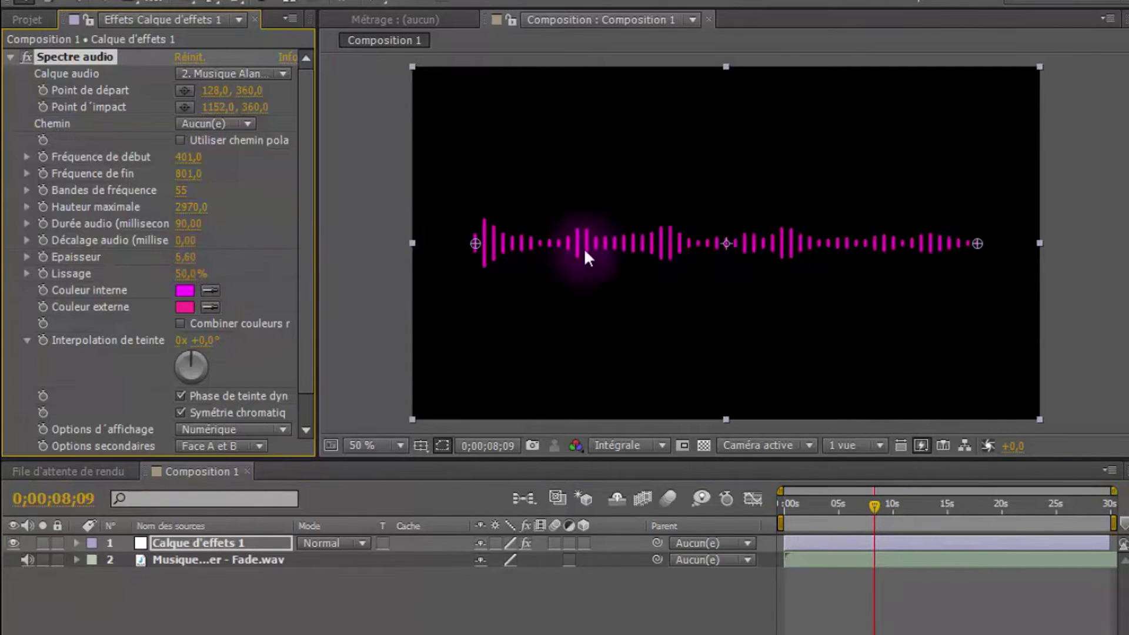
pyautogui.moveTo(187, 258); pyautogui.dragTo(155, 262)
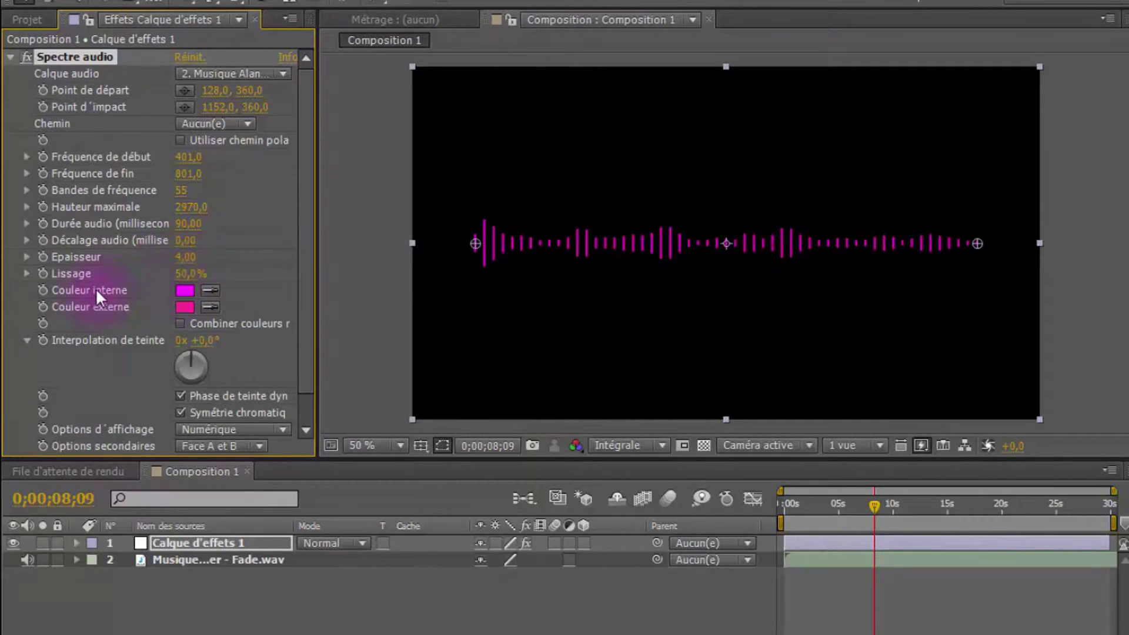
# - Compare the spectrum bars' edges with Lissage at 100% and 0%, then set Lissage to 50%
pyautogui.moveTo(188, 277); pyautogui.dragTo(266, 272)
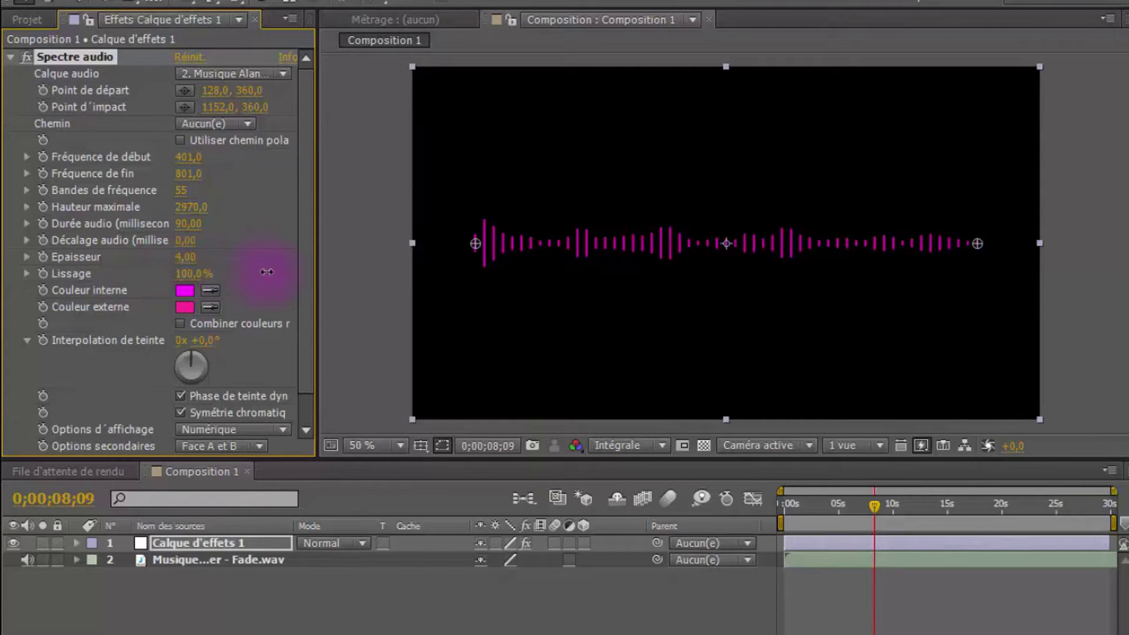
pyautogui.press('.')
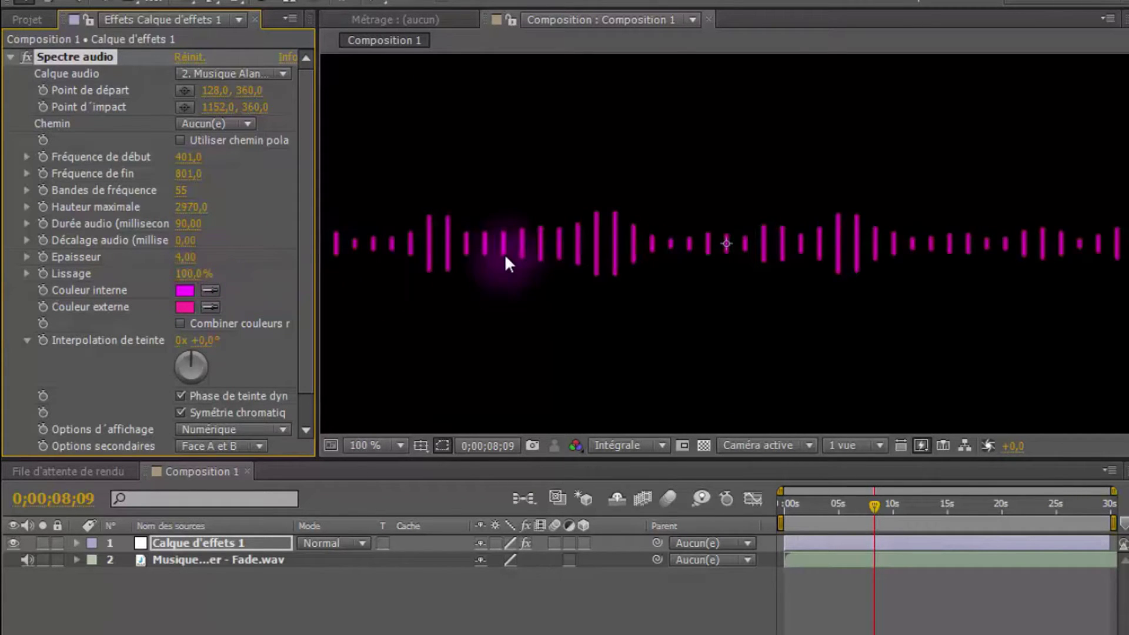
pyautogui.press('.')
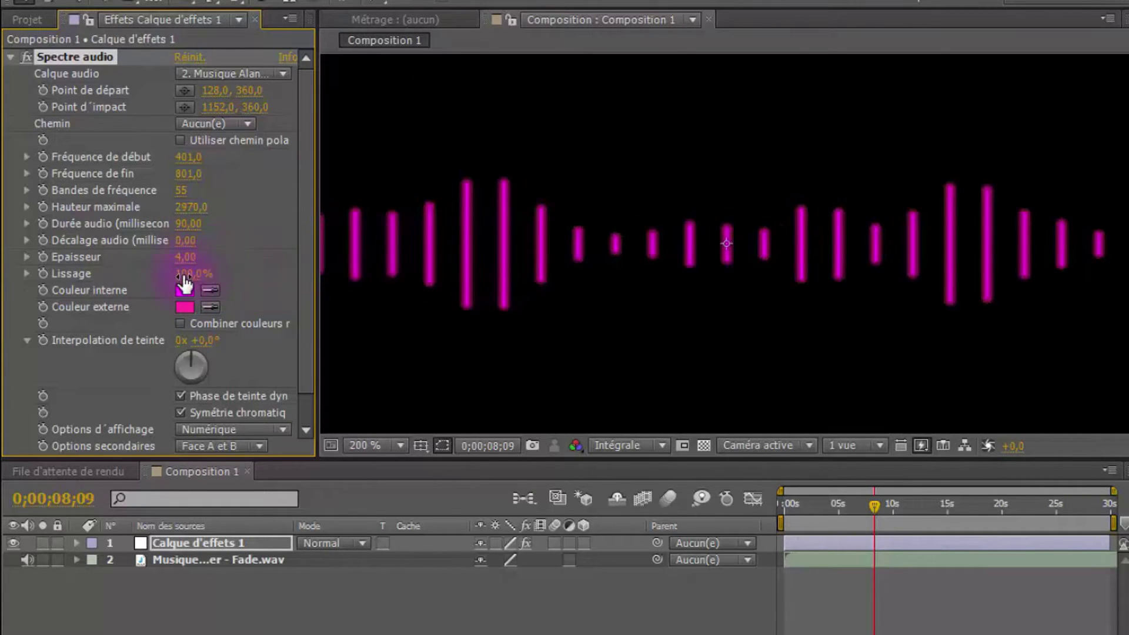
pyautogui.moveTo(189, 275); pyautogui.dragTo(83, 276)
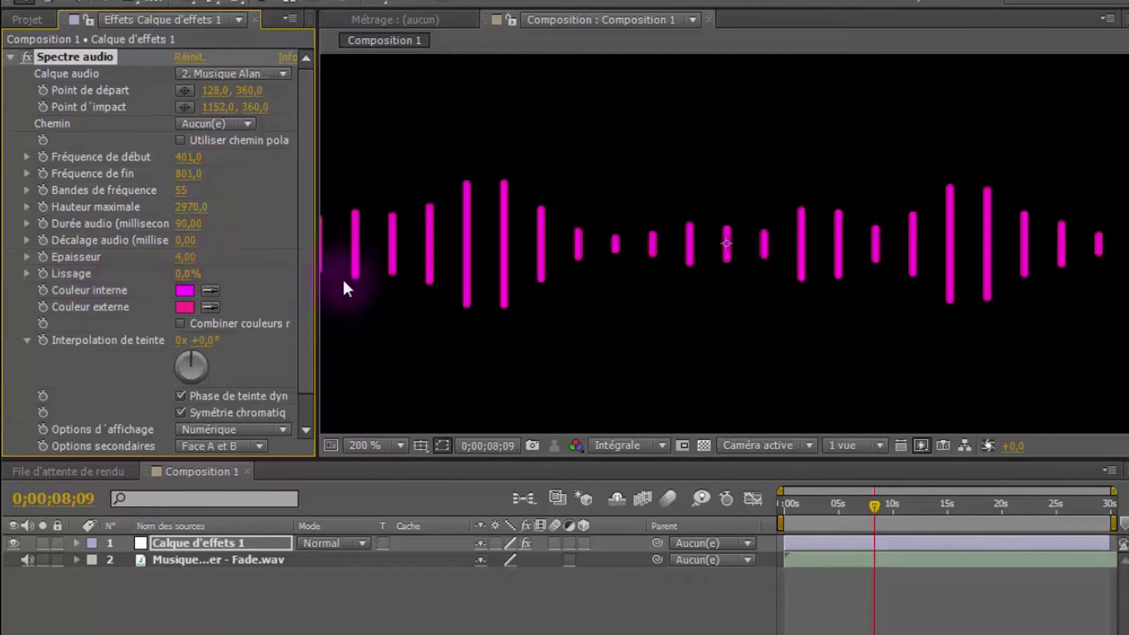
pyautogui.press(',')
pyautogui.press(',')
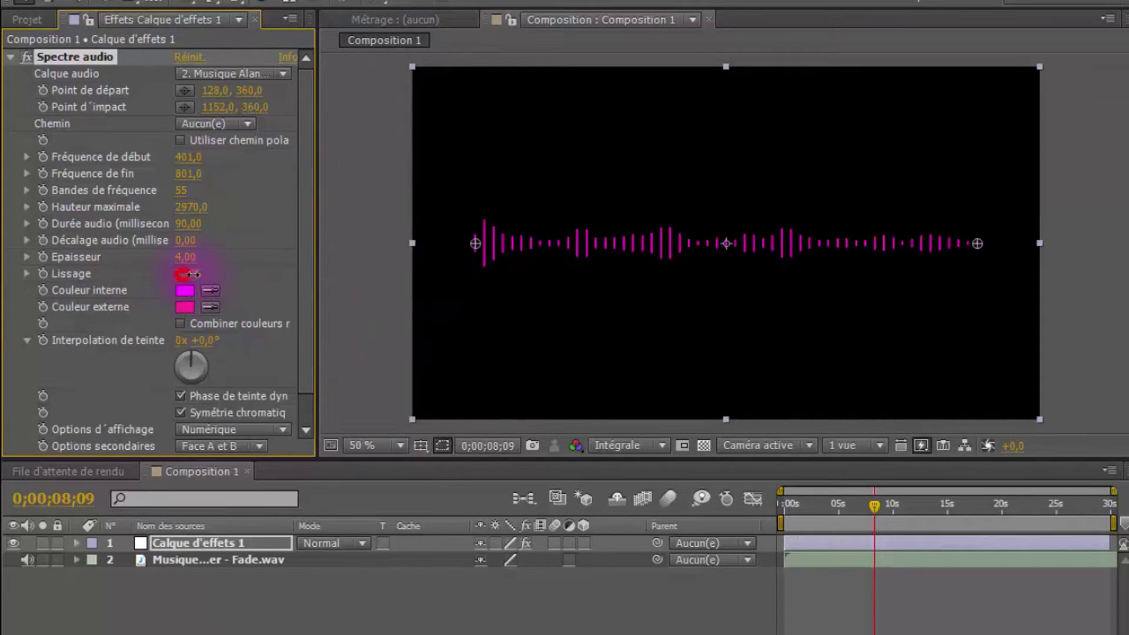
pyautogui.moveTo(198, 274)
pyautogui.mouseDown()
pyautogui.moveTo(216, 274)
pyautogui.moveTo(206, 277)
pyautogui.mouseUp()
pyautogui.click(187, 275)
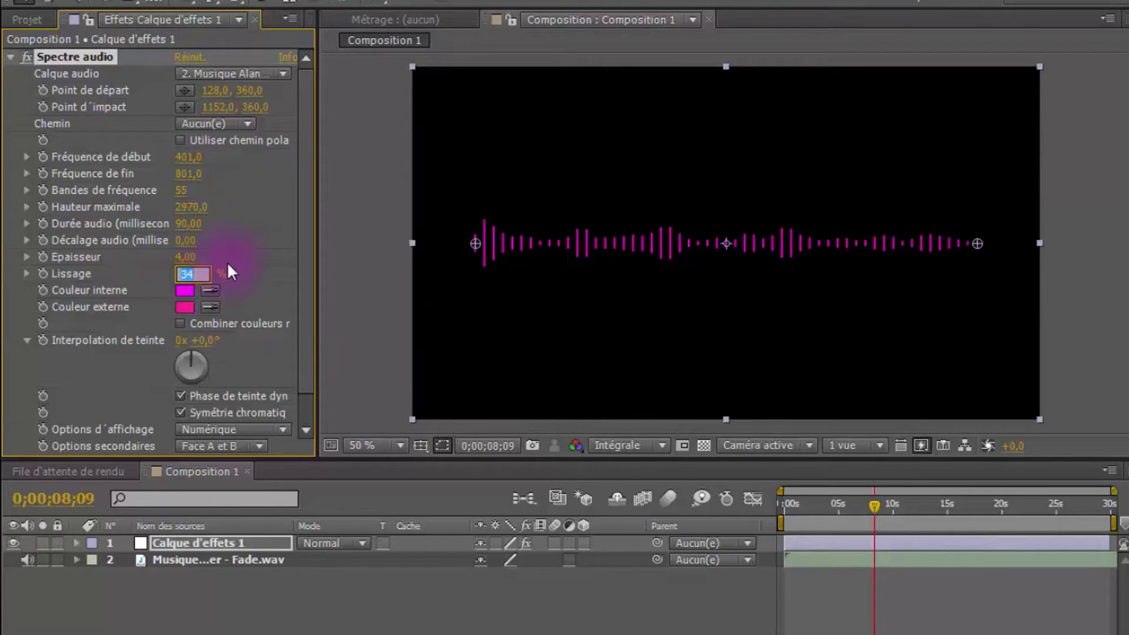
pyautogui.write('50')
pyautogui.click(243, 269)
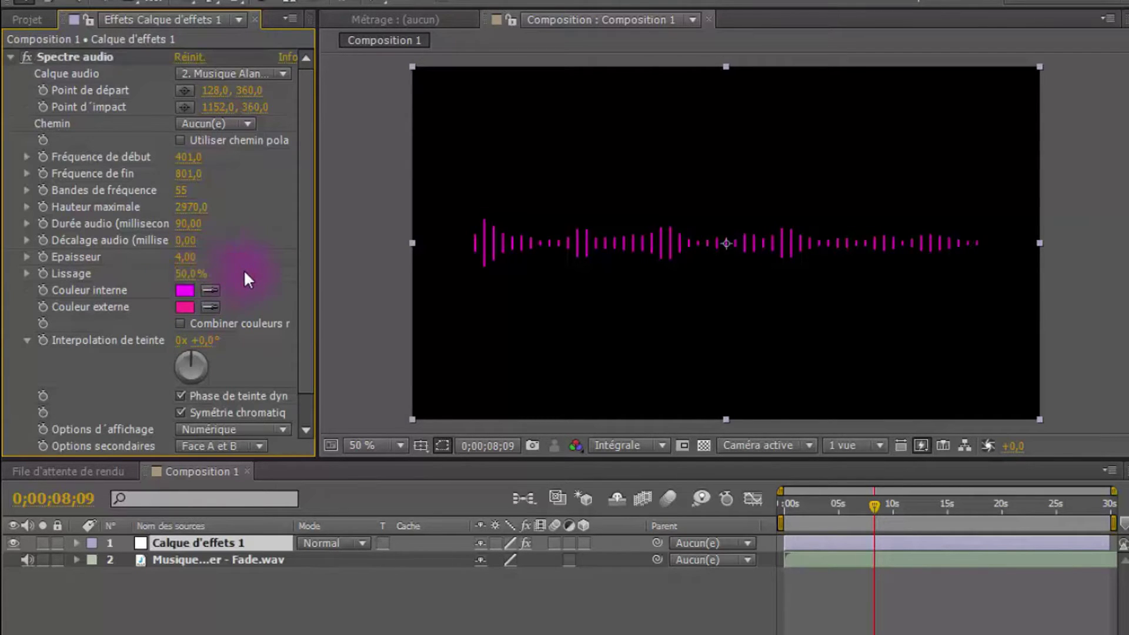
# - Change the spectrum's Couleur interne to red (FF0000)
pyautogui.click(185, 291)
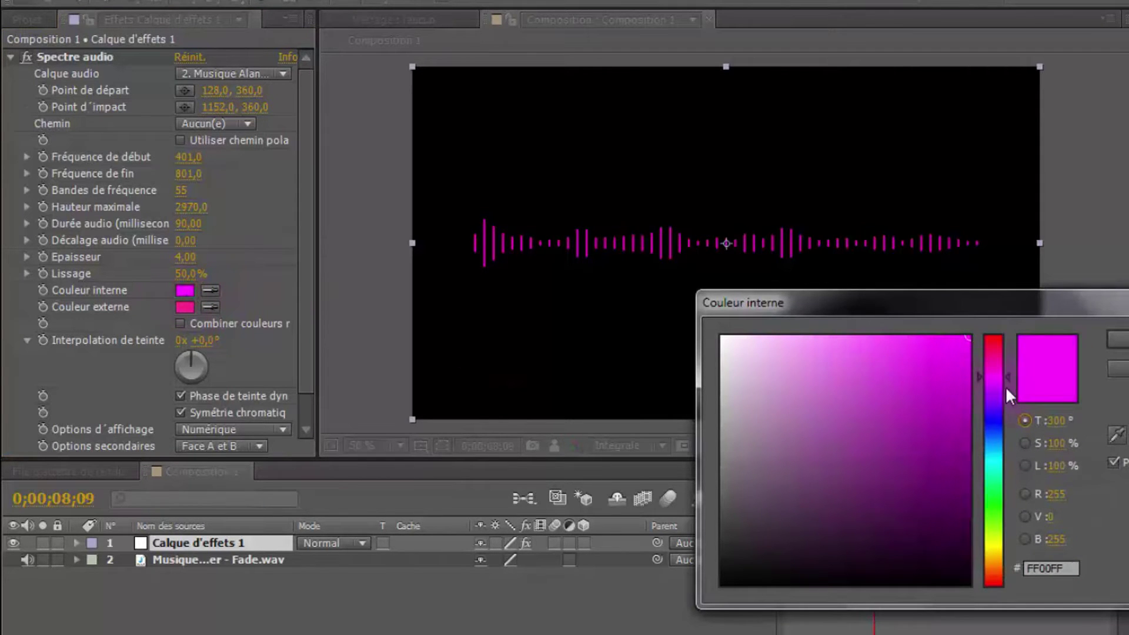
pyautogui.click(996, 336)
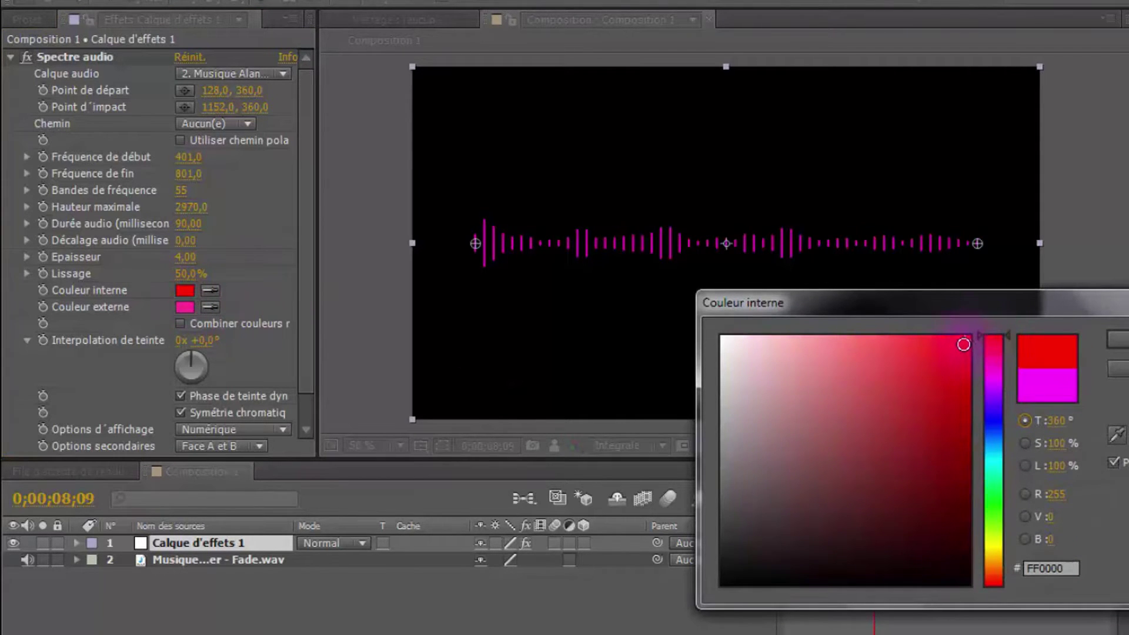
pyautogui.click(967, 338)
pyautogui.click(1116, 339)
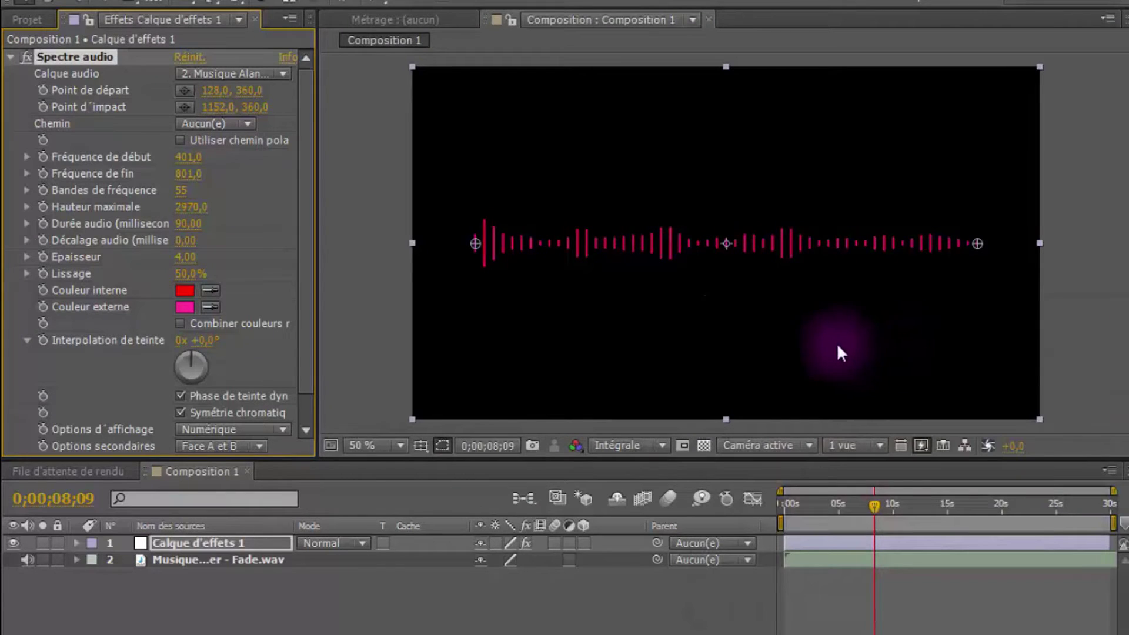
# - Set the spectrum's Couleur interne to blue 2A00FE and its Couleur externe to a similar saturated blue
pyautogui.click(185, 290)
pyautogui.click(994, 413)
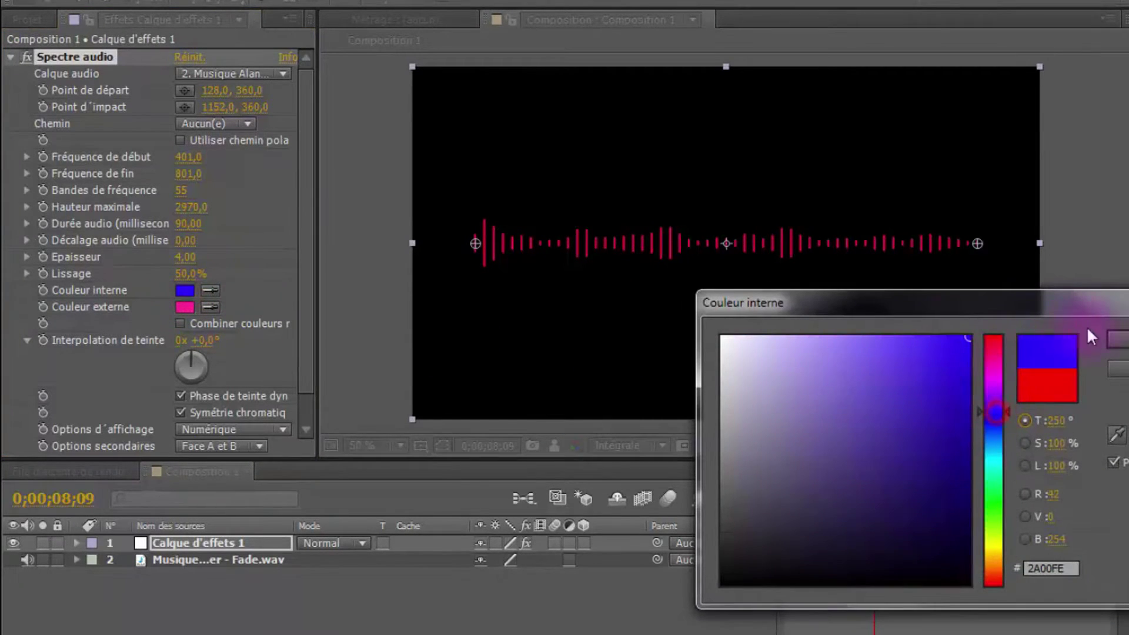
pyautogui.click(1117, 339)
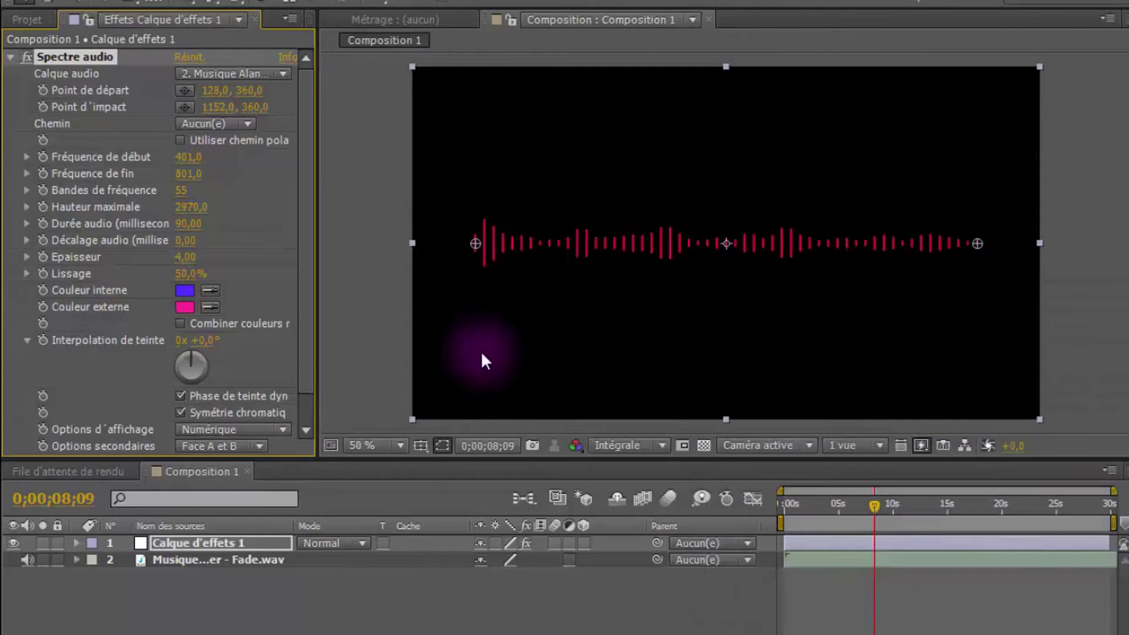
pyautogui.click(185, 306)
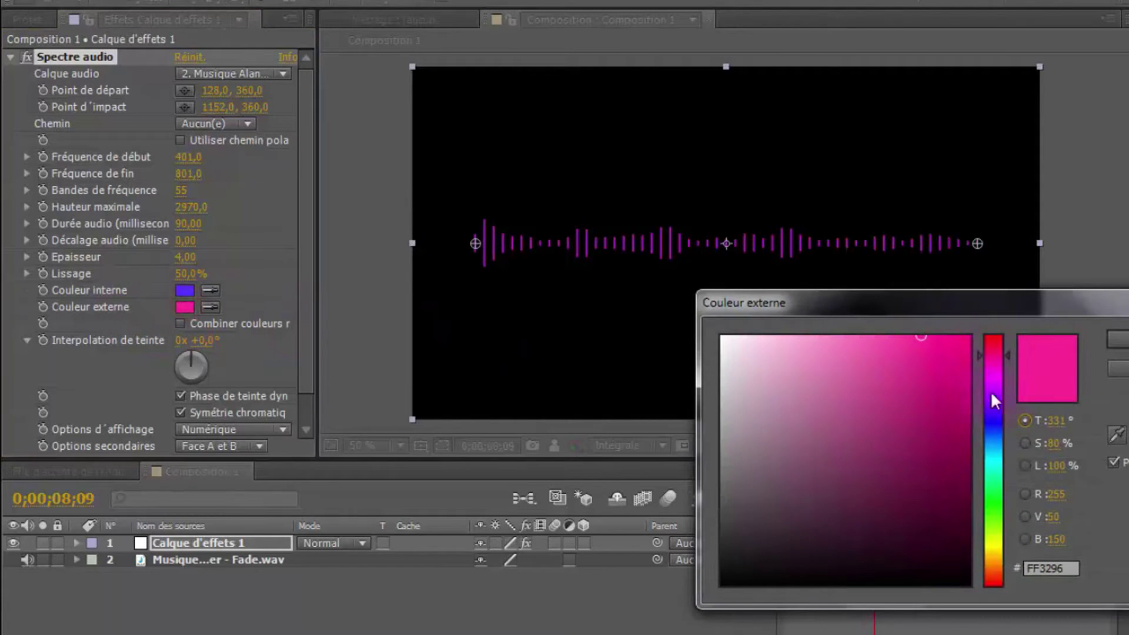
pyautogui.click(986, 408)
pyautogui.click(969, 338)
pyautogui.click(1117, 339)
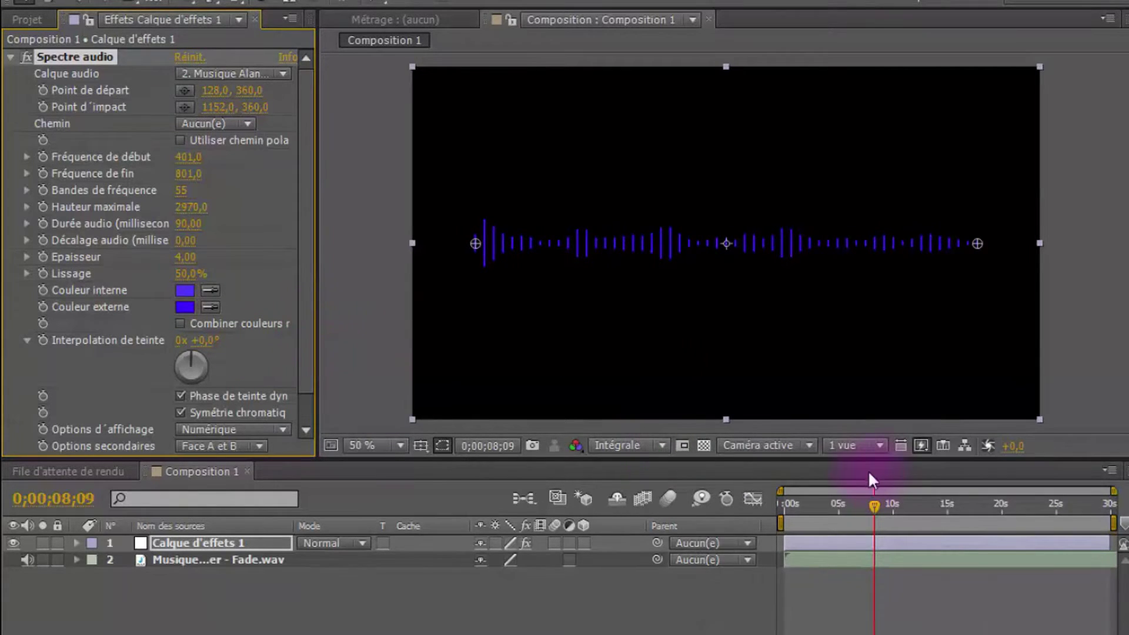
# - Play a RAM preview with sound of the blue spectrum from the start of the composition, then stop it
pyautogui.moveTo(872, 504); pyautogui.dragTo(783, 503)
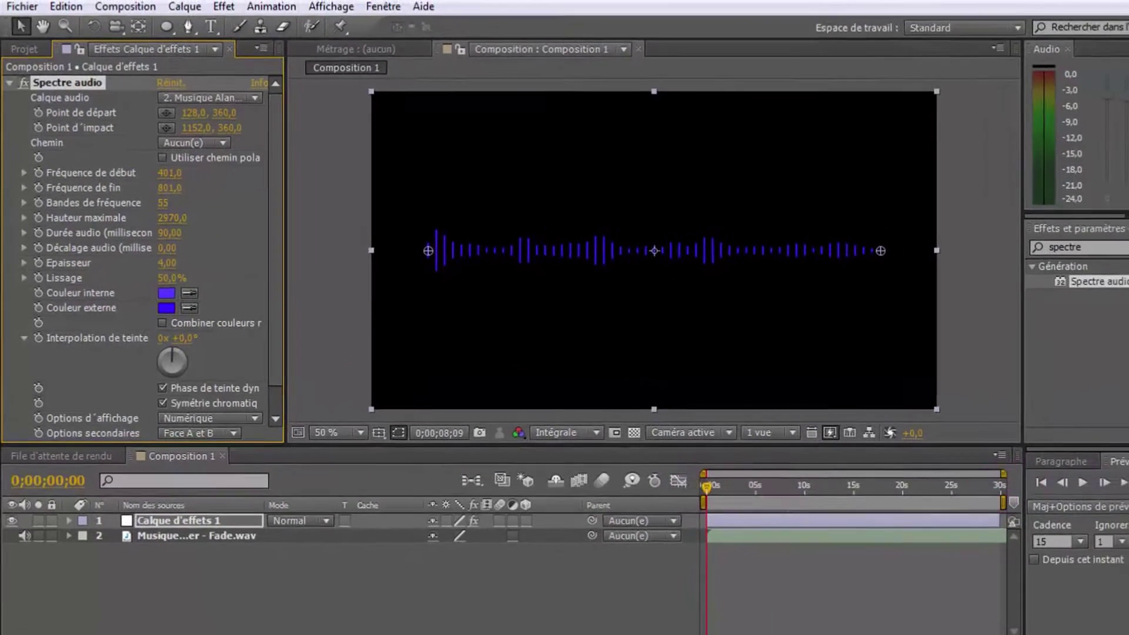
pyautogui.click(1119, 473)
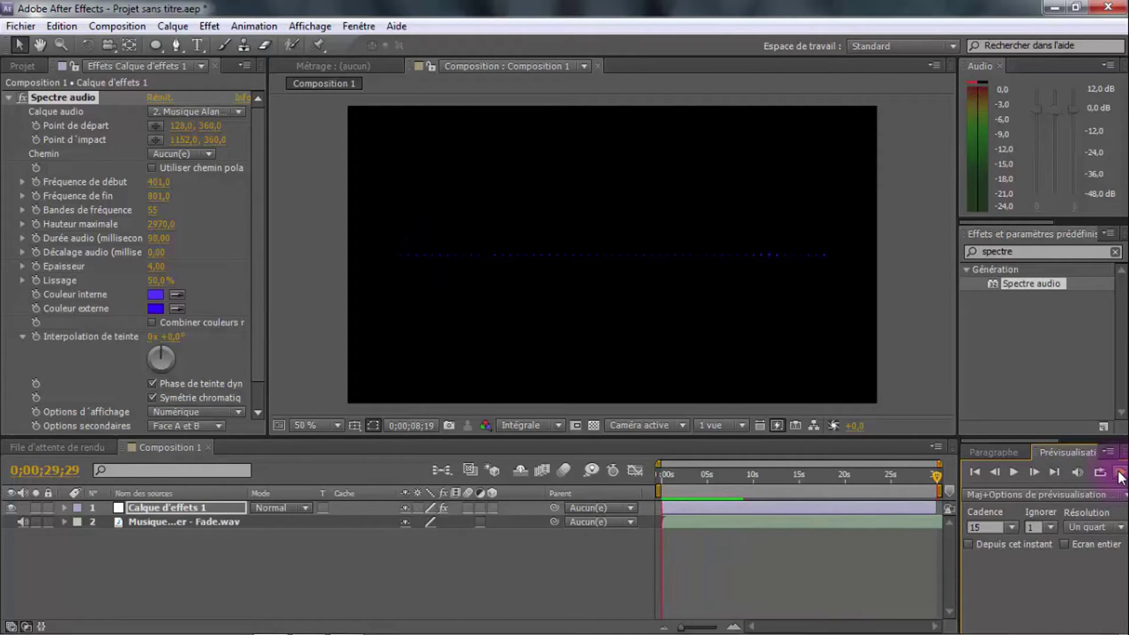
pyautogui.click(1120, 477)
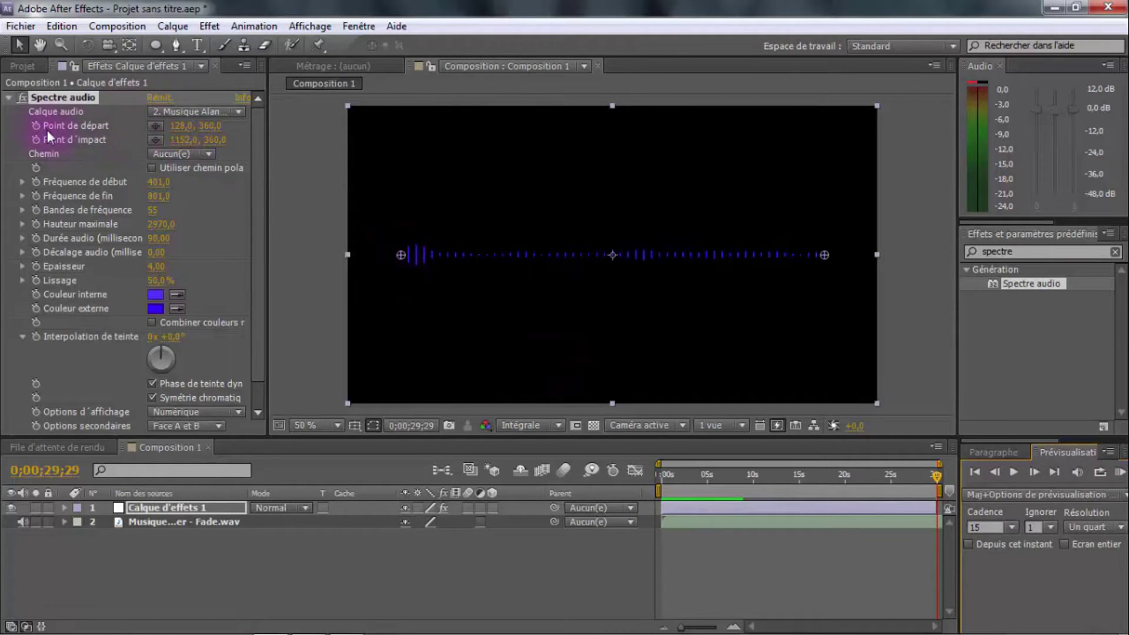
# - Place the spectrum's Point de départ at 14,0, 720,0 and its Point d'impact at 1244,0, 716,0 along the frame's bottom edge
pyautogui.click(155, 126)
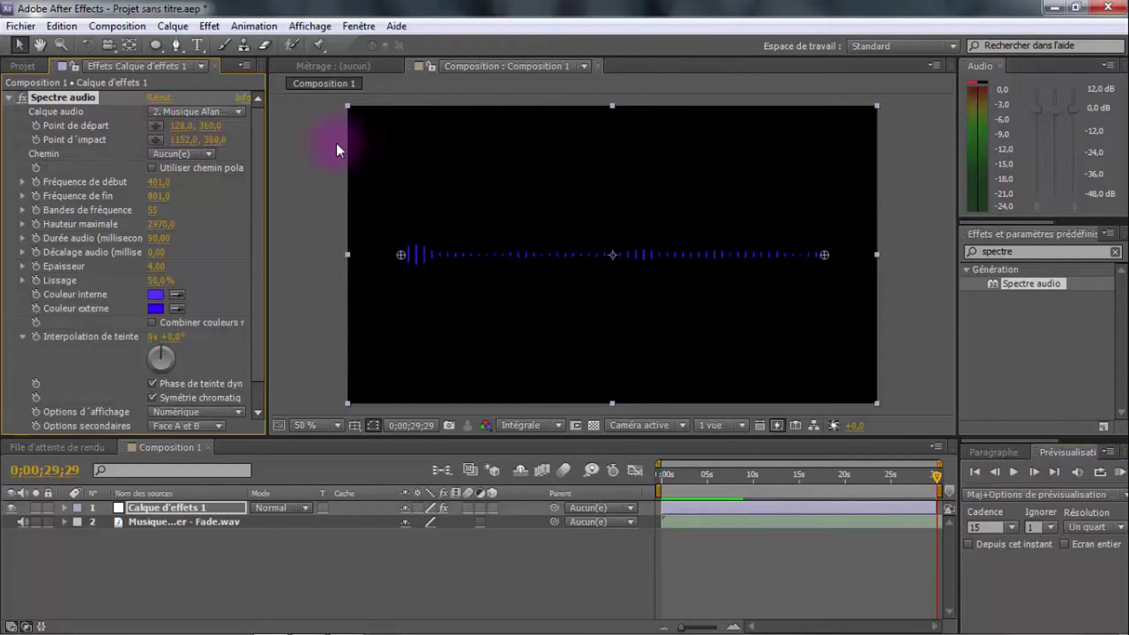
pyautogui.click(155, 125)
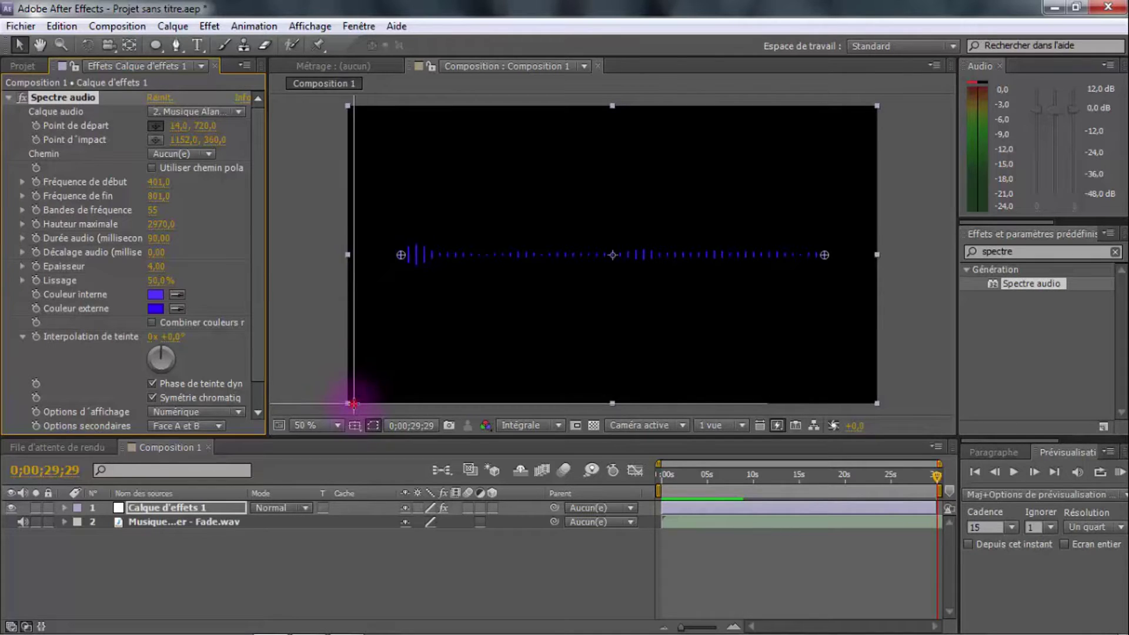
pyautogui.click(353, 404)
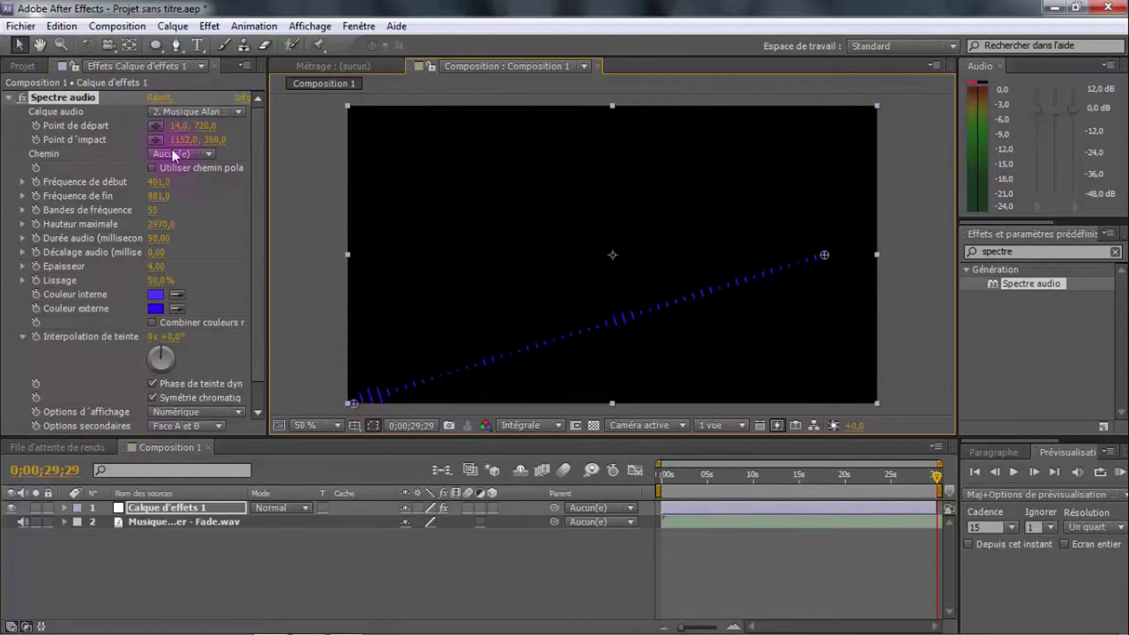
pyautogui.click(156, 139)
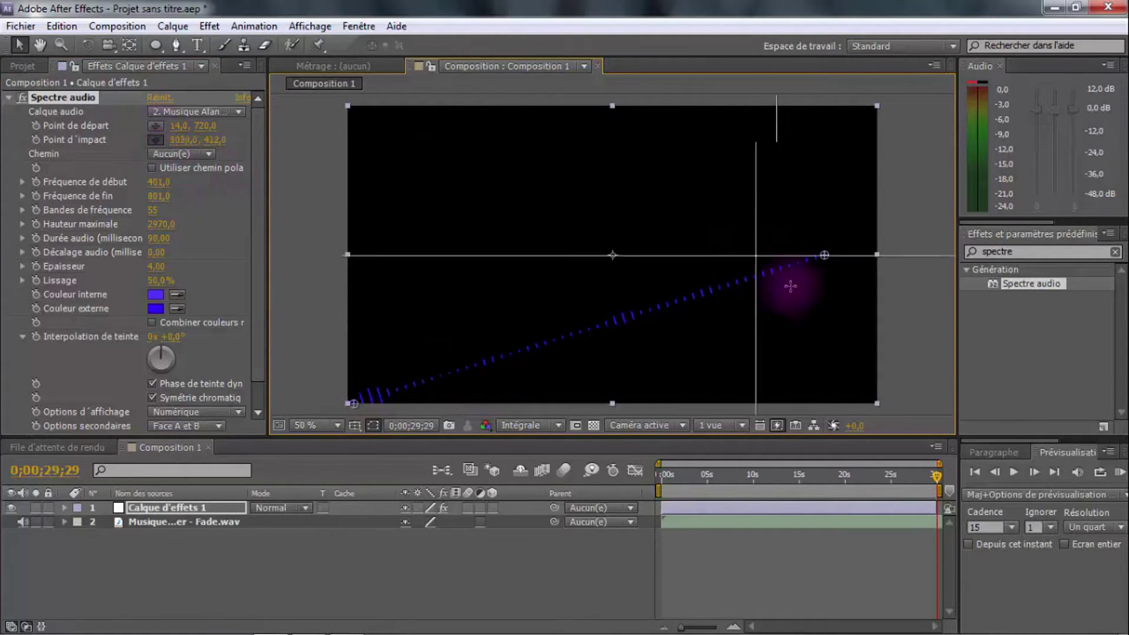
pyautogui.click(862, 402)
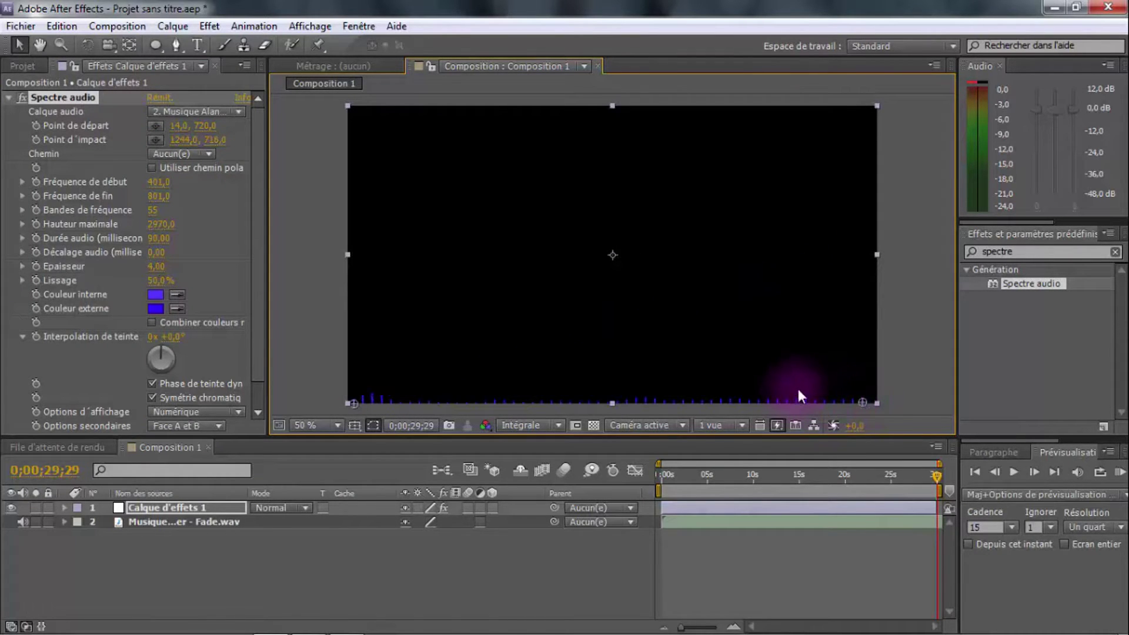
pyautogui.click(908, 396)
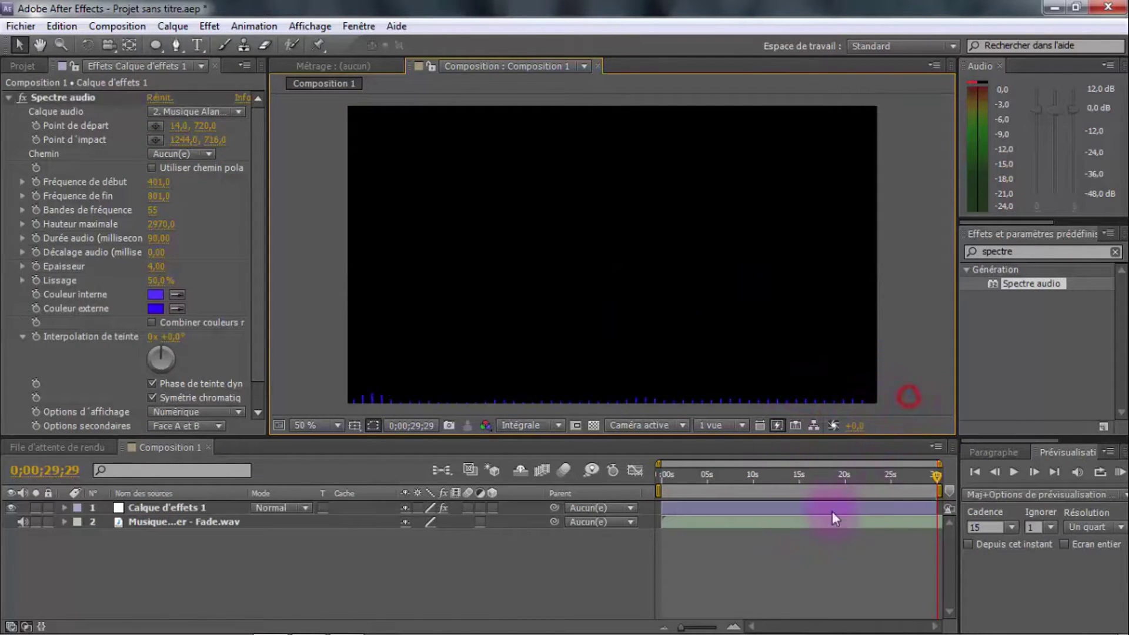
# - Play a RAM preview from the first frame to check the spectrum along the frame's bottom edge
pyautogui.click(655, 471)
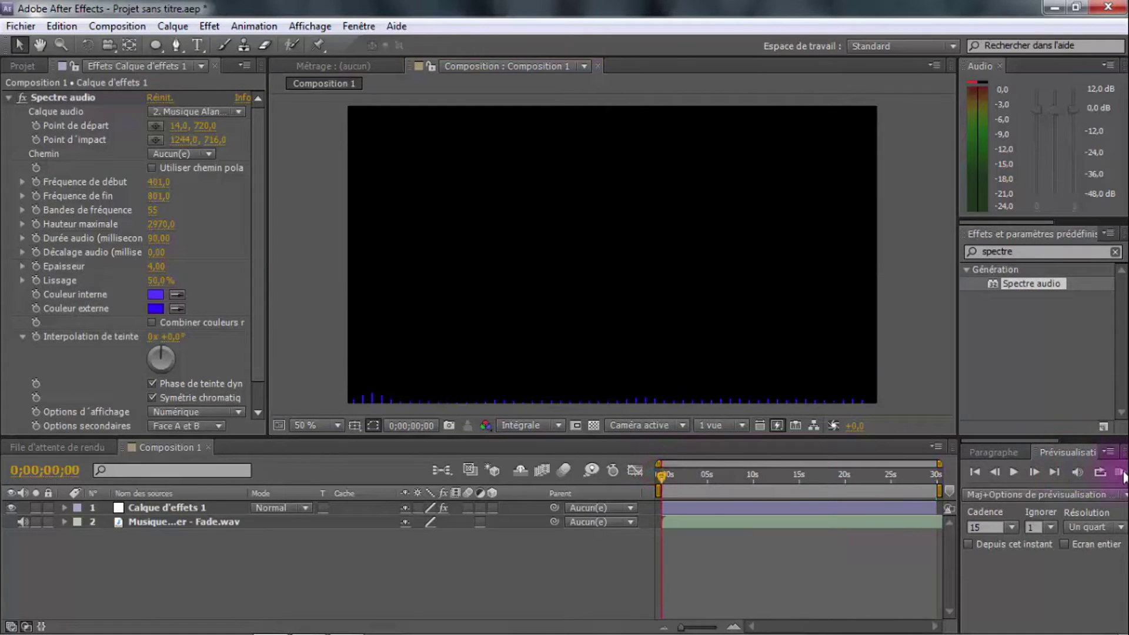
pyautogui.click(1119, 472)
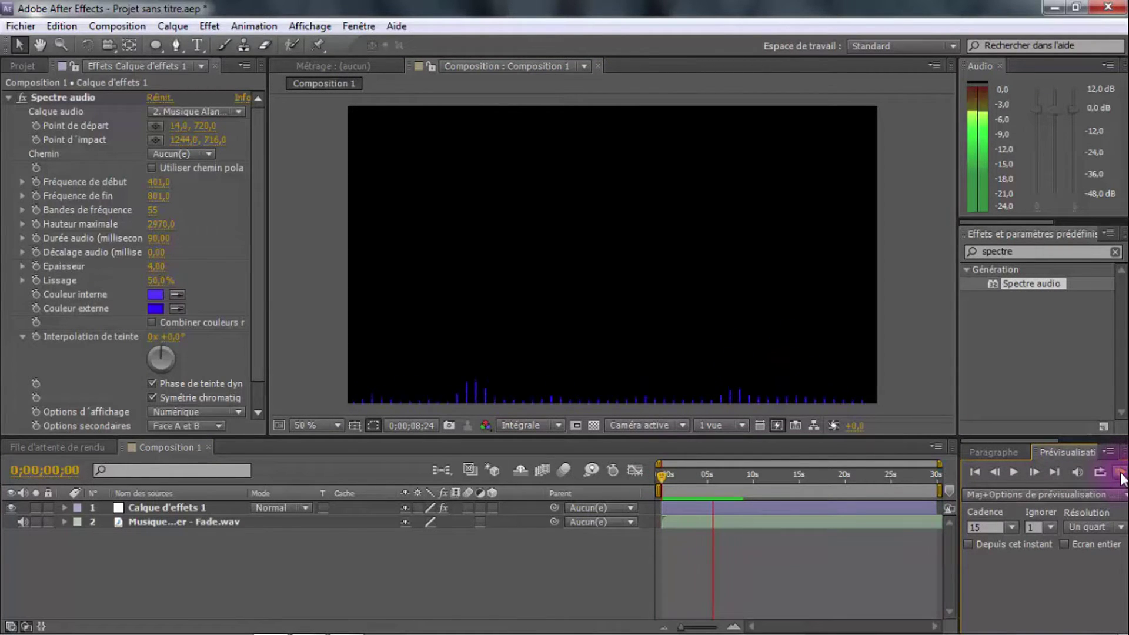
pyautogui.click(1120, 474)
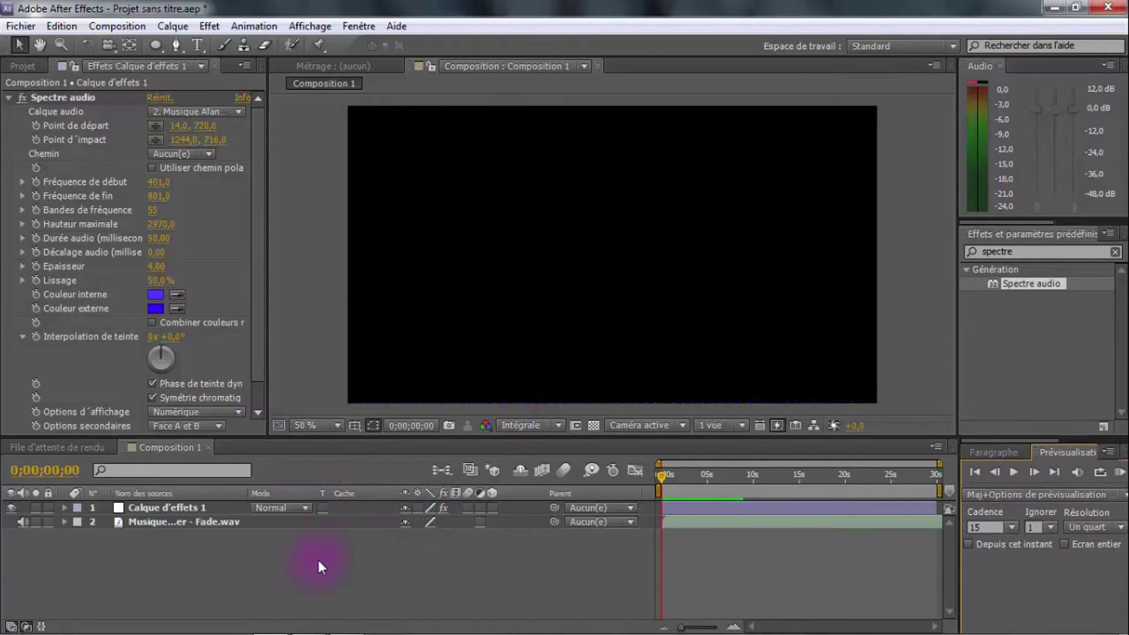
# - Delete the Calque d'effets 1 layer and create a dark blue 1280 × 720 px solid layer in the composition
pyautogui.click(161, 509)
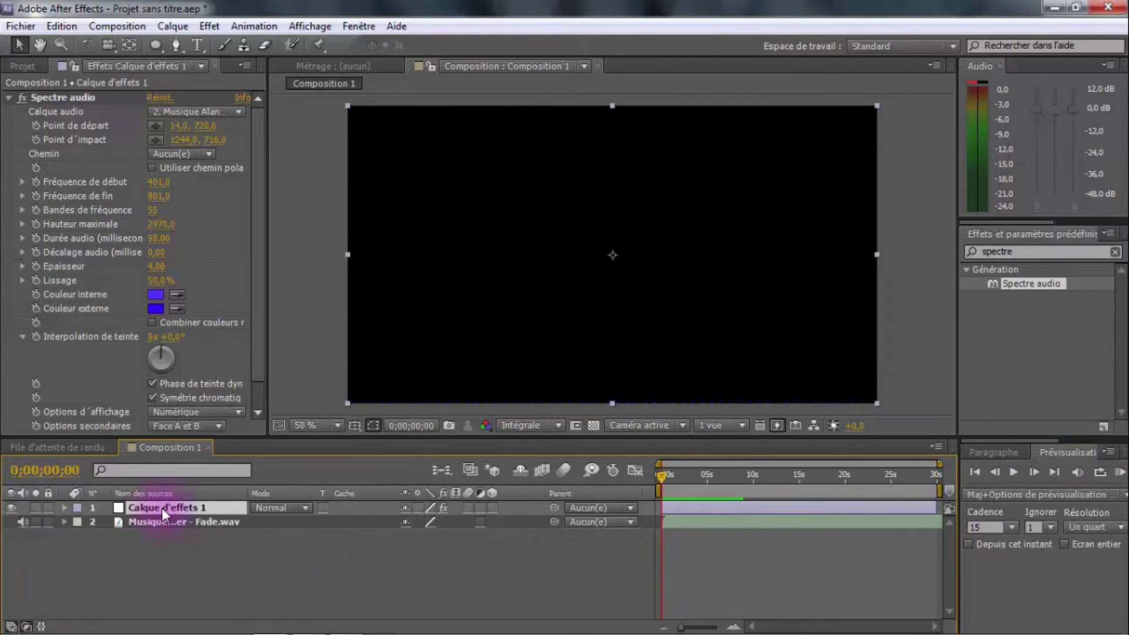
pyautogui.press('Delete')
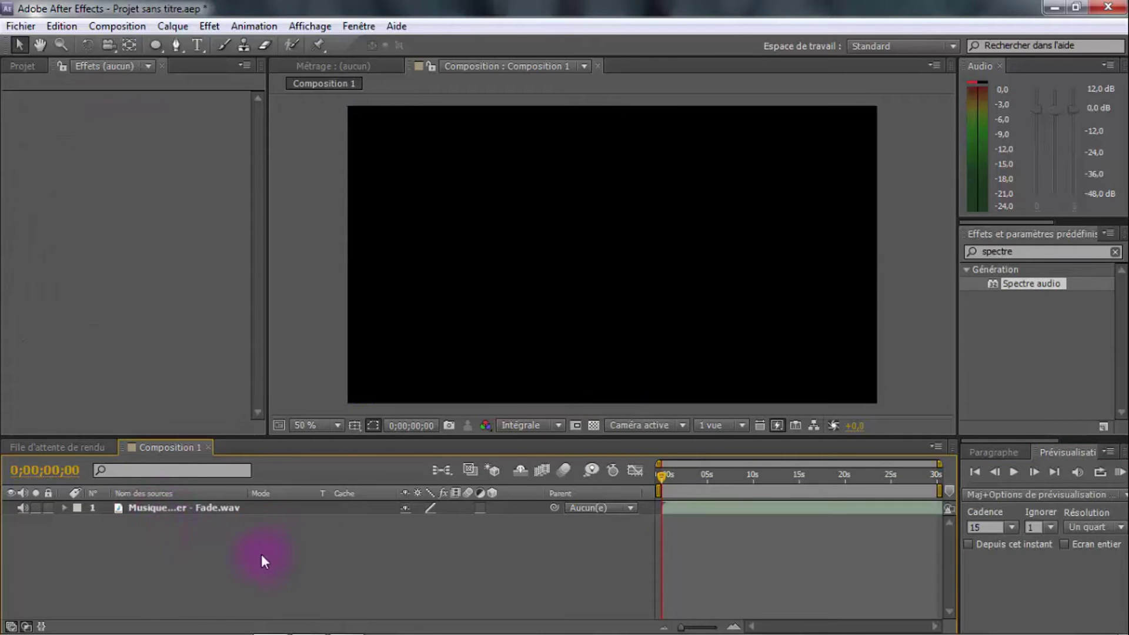
pyautogui.rightClick(250, 569)
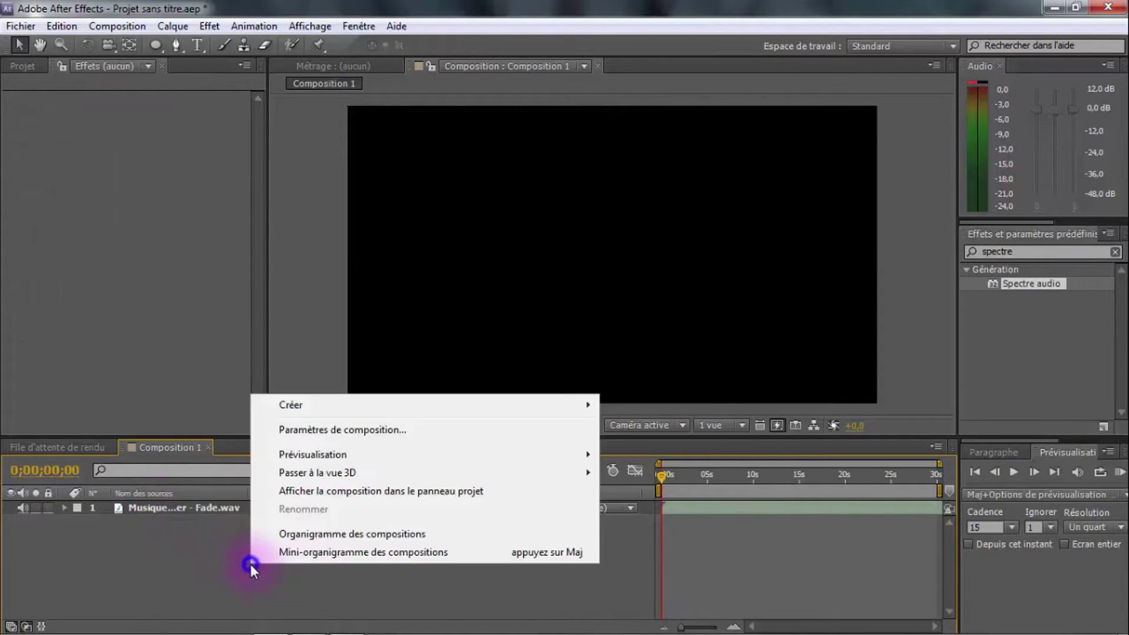
pyautogui.click(302, 406)
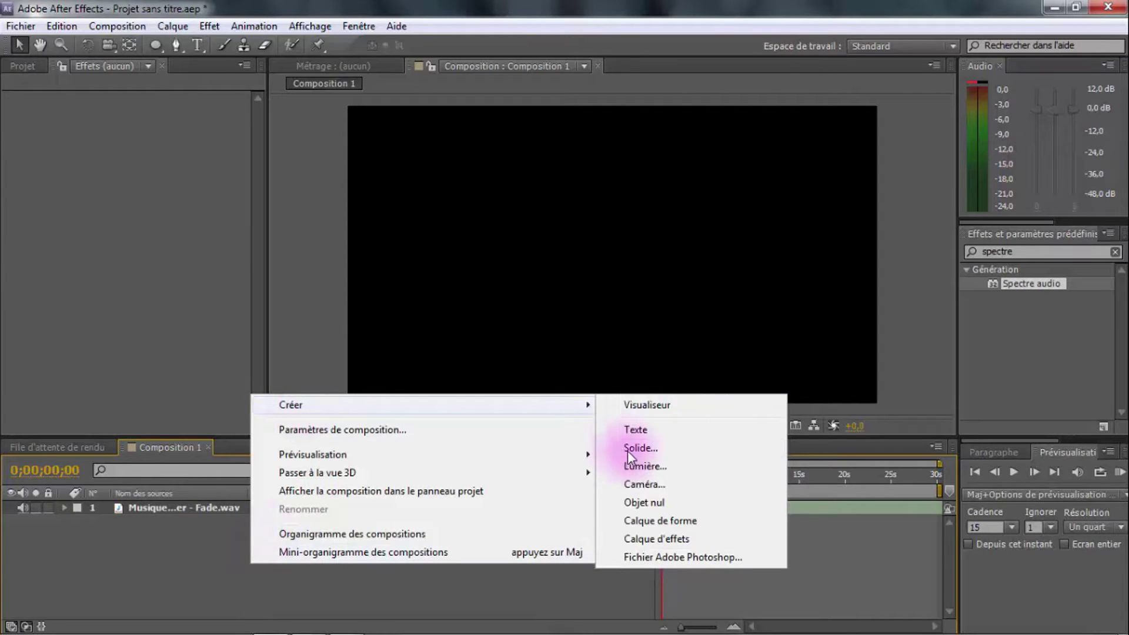
pyautogui.click(627, 450)
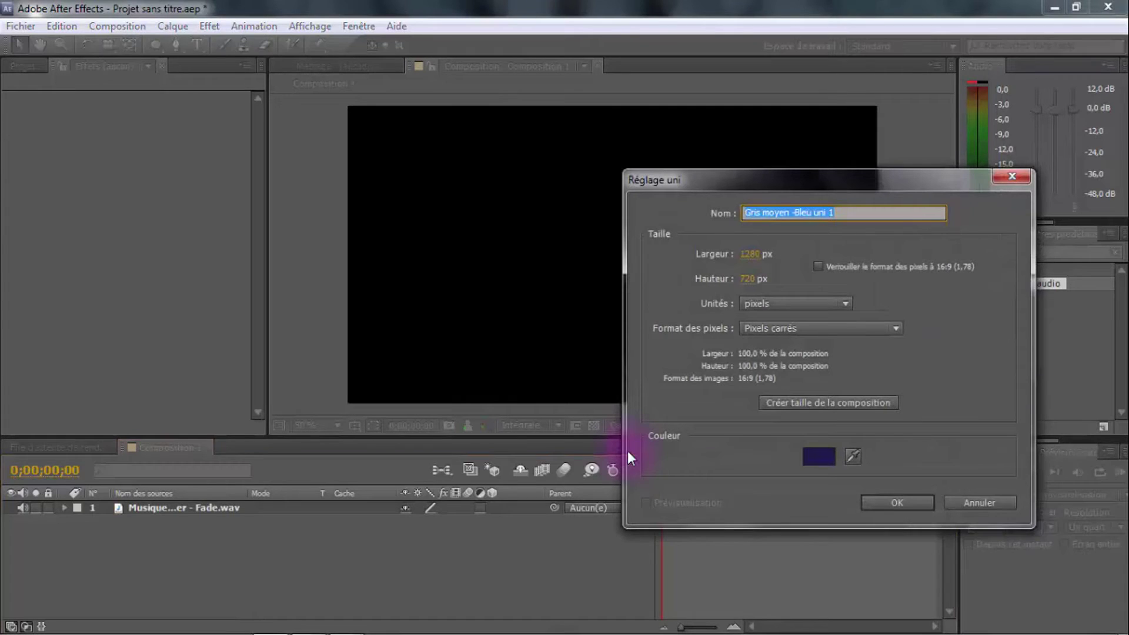
pyautogui.click(894, 503)
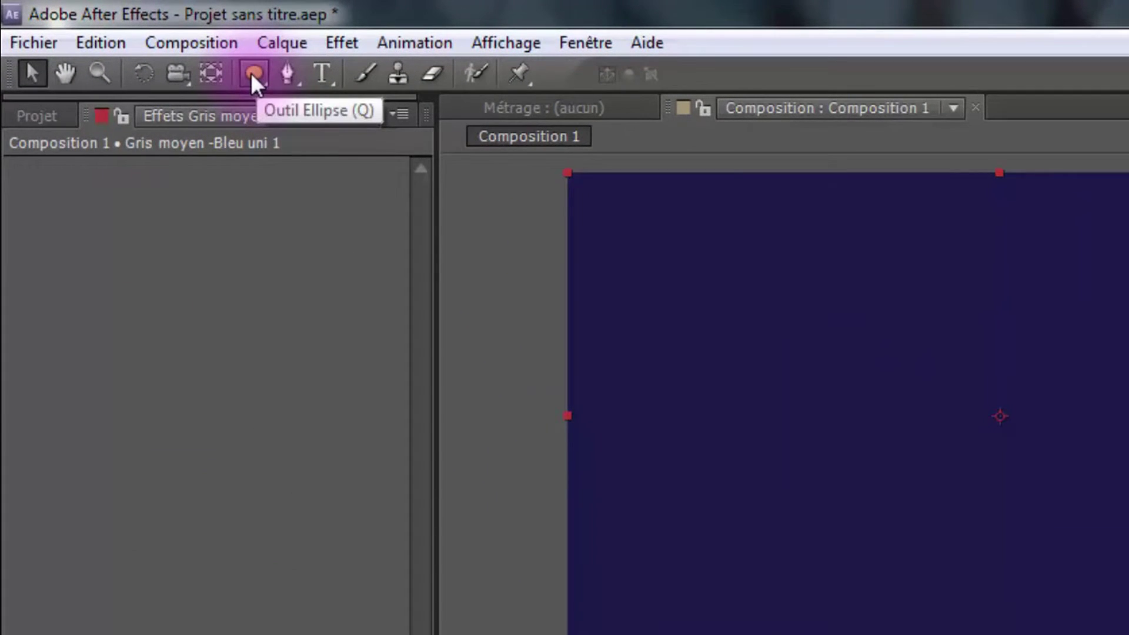
# - Draw a circular mask on the dark blue solid layer with the Ellipse tool, near the middle of the frame
pyautogui.click(253, 72)
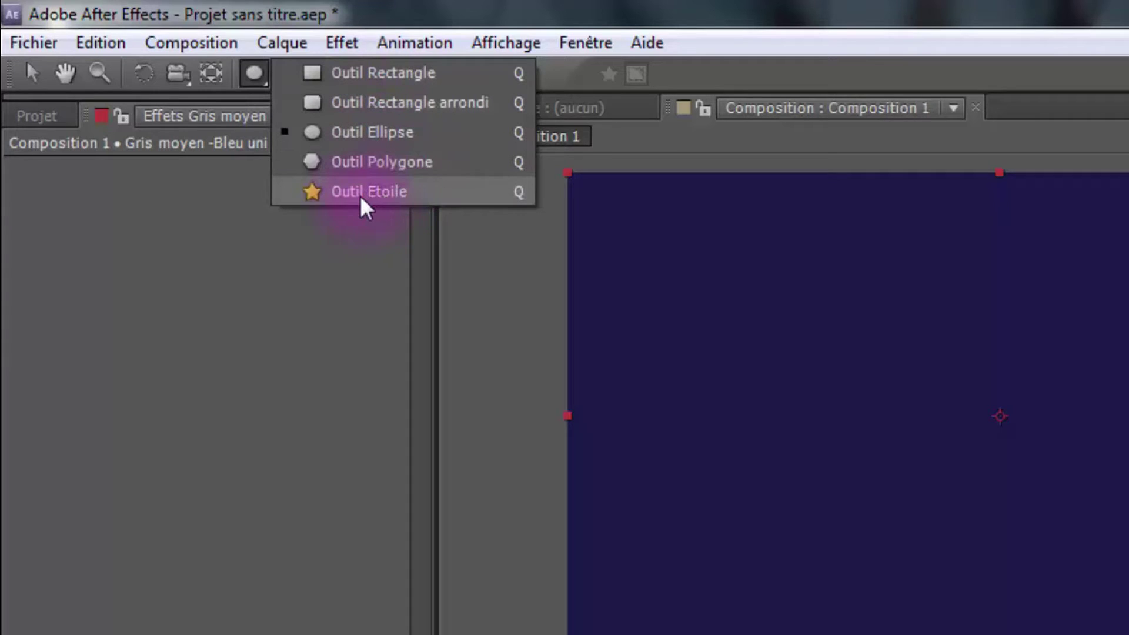
pyautogui.click(361, 137)
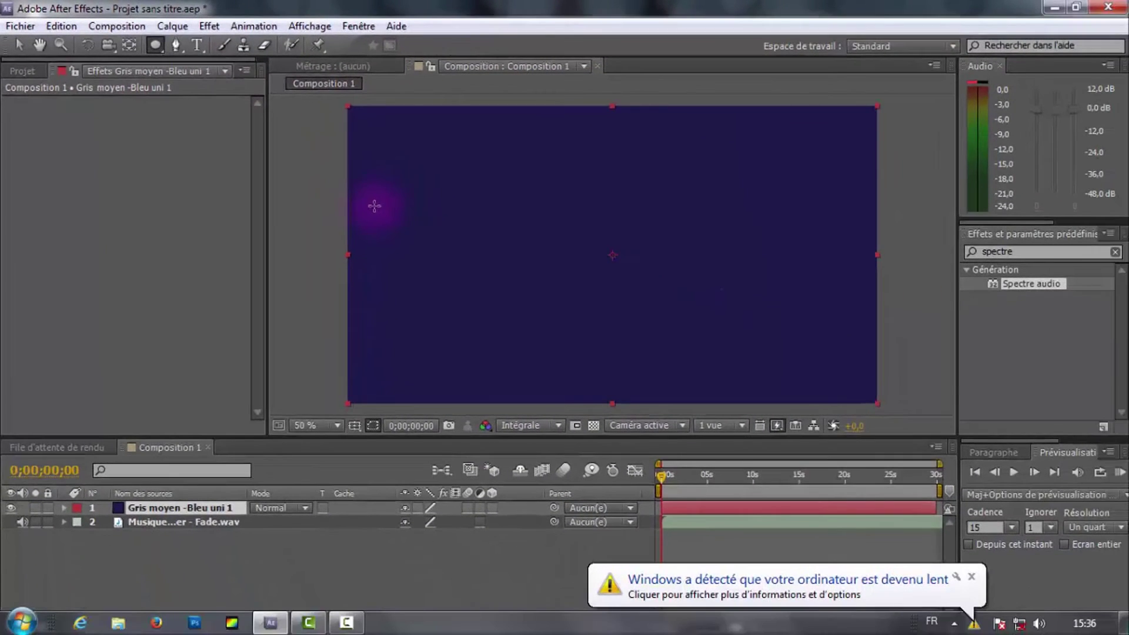
pyautogui.click(971, 577)
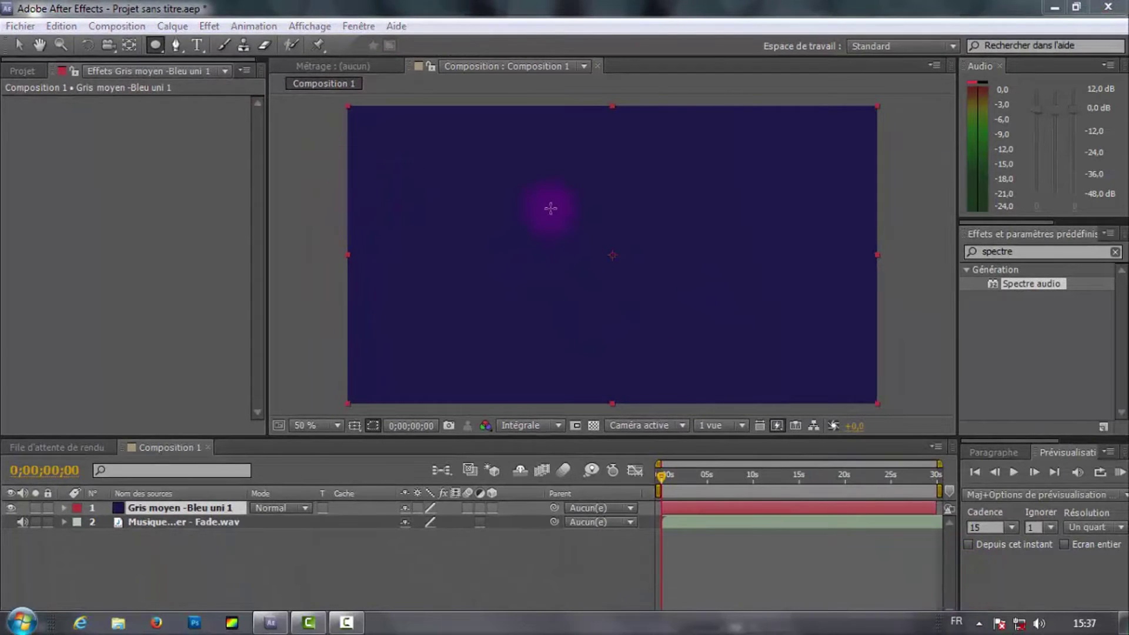
pyautogui.moveTo(549, 200); pyautogui.dragTo(717, 317)
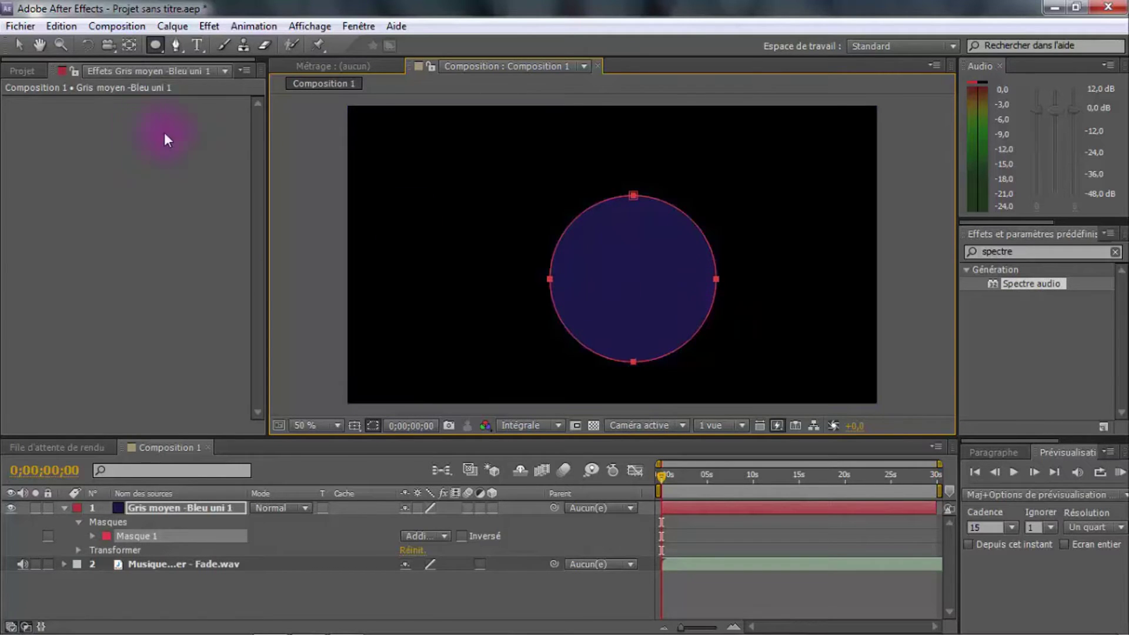
# - Move the masked solid layer so that its circle sits in the centre of the frame
pyautogui.click(19, 43)
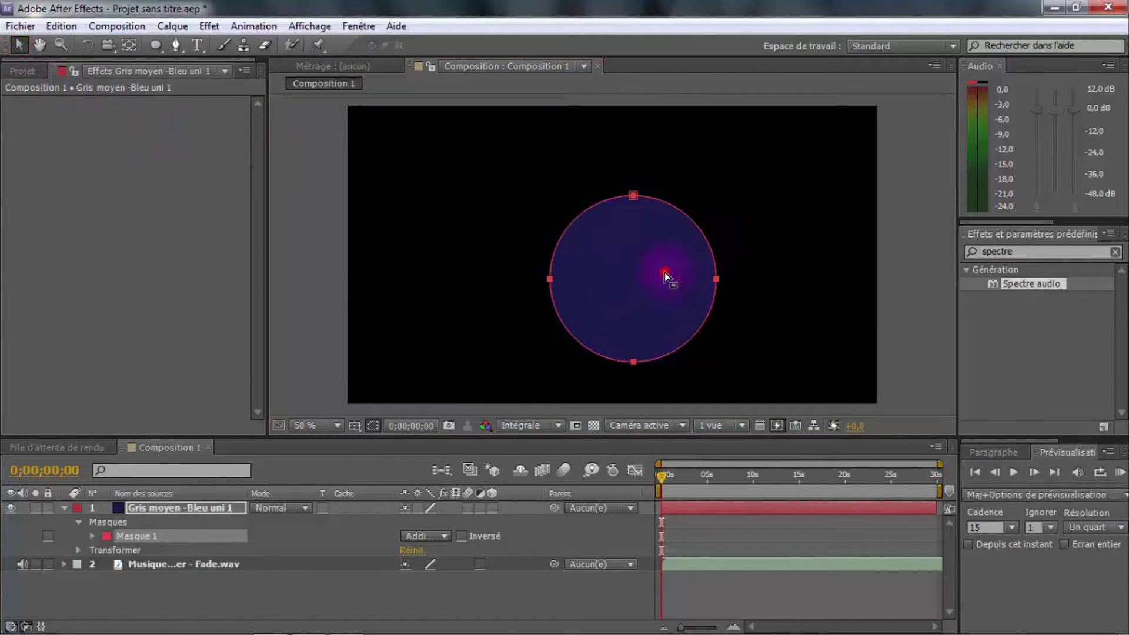
pyautogui.click(676, 291)
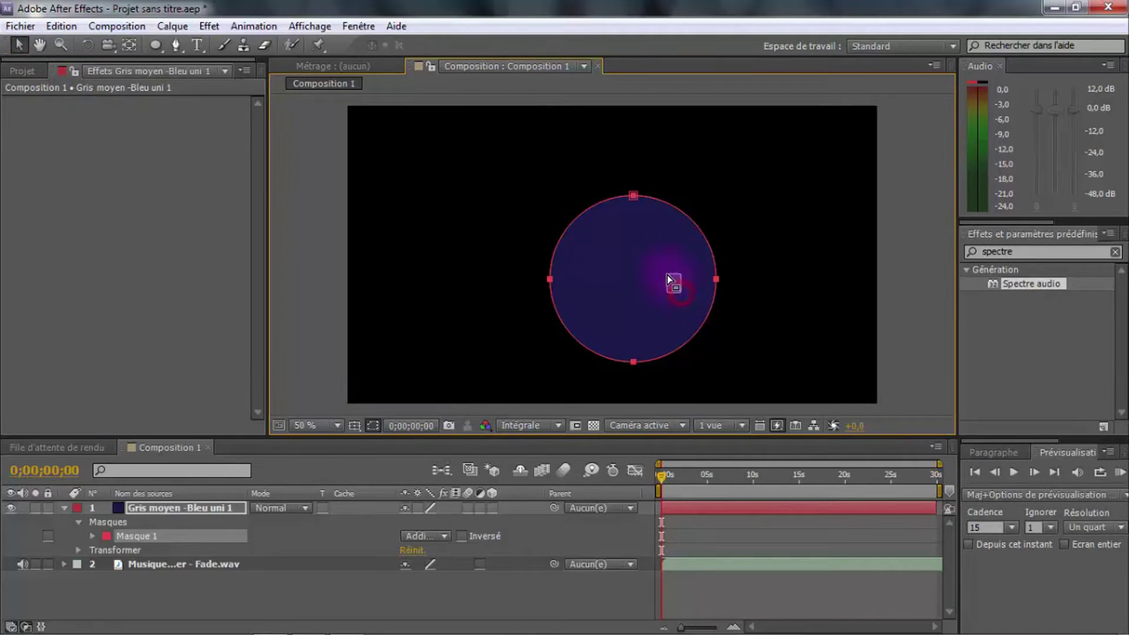
pyautogui.click(667, 274)
pyautogui.moveTo(656, 286); pyautogui.dragTo(637, 265)
# - Move the solid layer's anchor point to the centre of the circle and return to the Selection tool
pyautogui.click(143, 66)
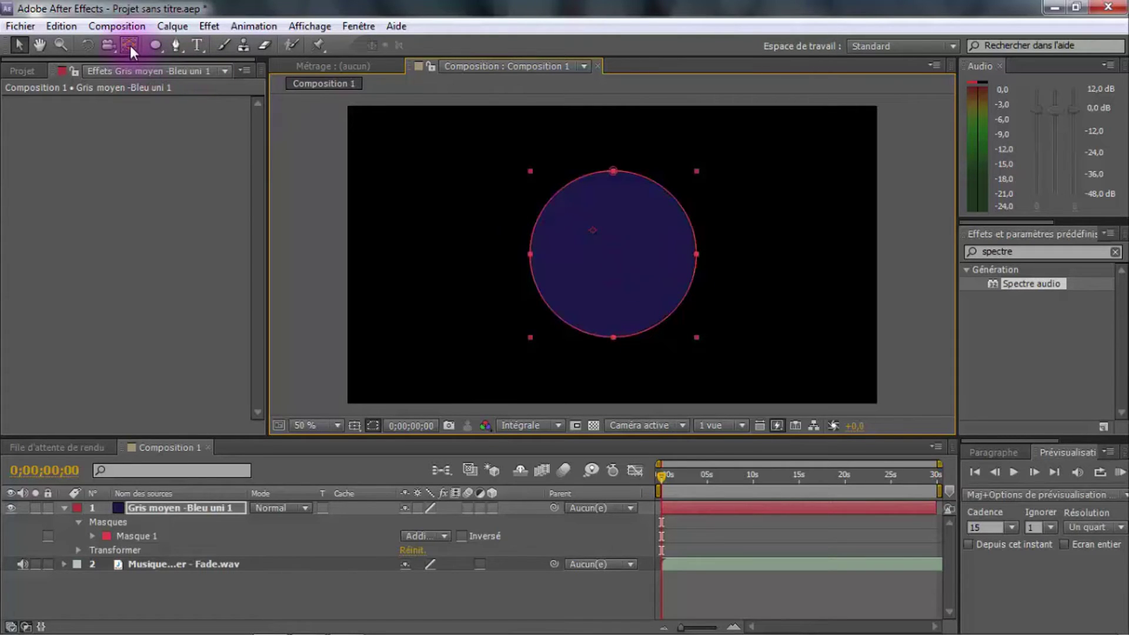
pyautogui.click(129, 45)
pyautogui.moveTo(595, 235); pyautogui.dragTo(613, 254)
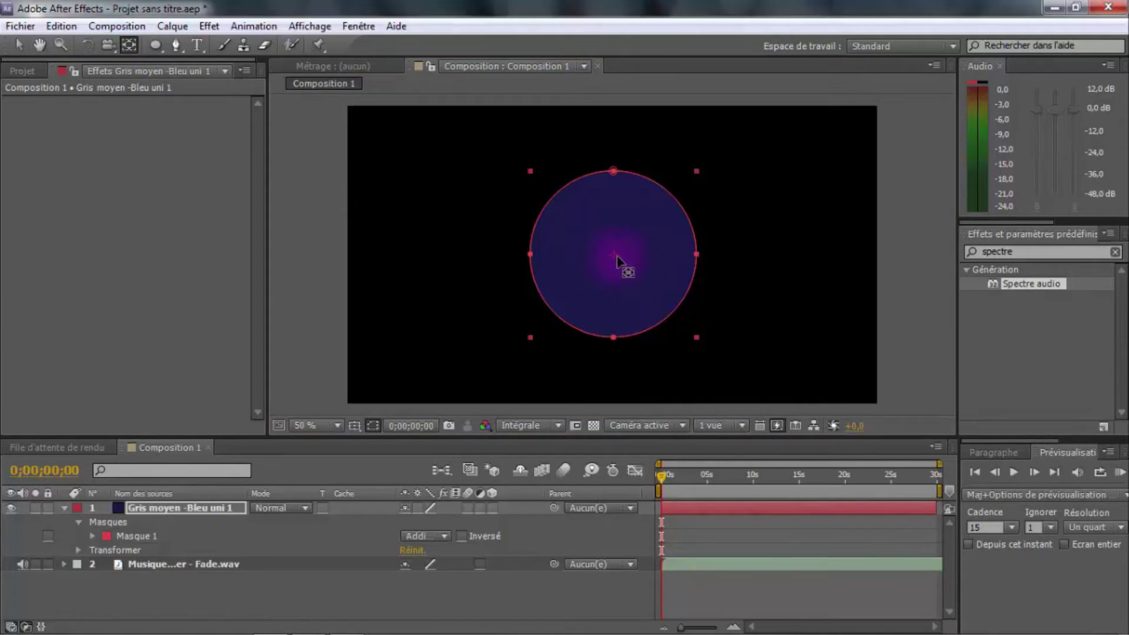
pyautogui.click(19, 44)
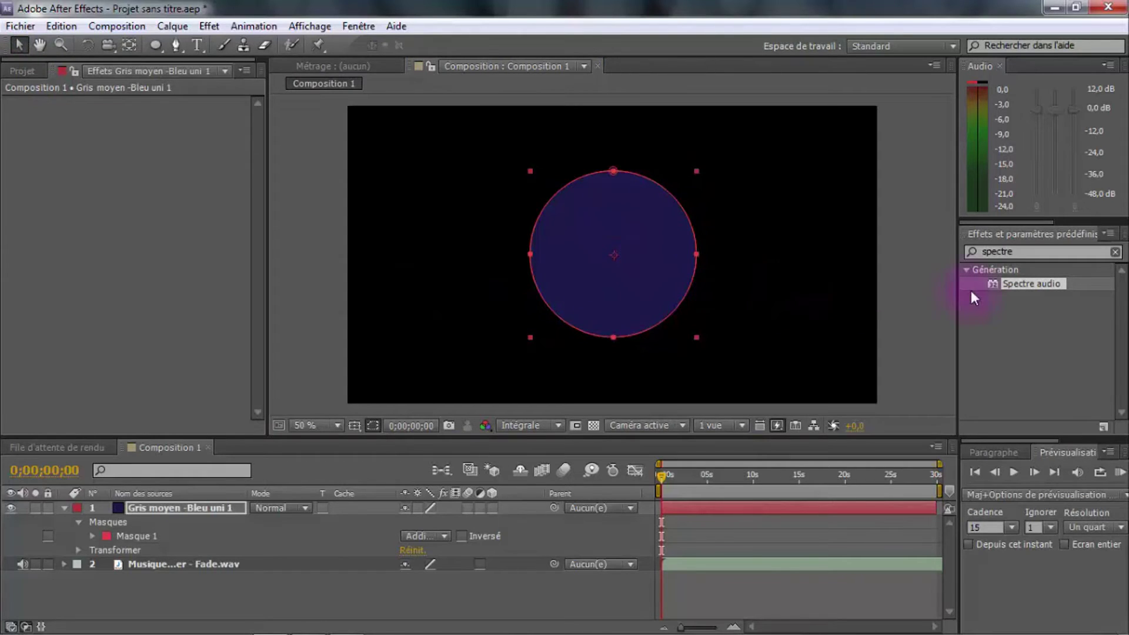
# - Apply the Spectre audio effect to the circularly masked solid layer
pyautogui.click(1027, 252)
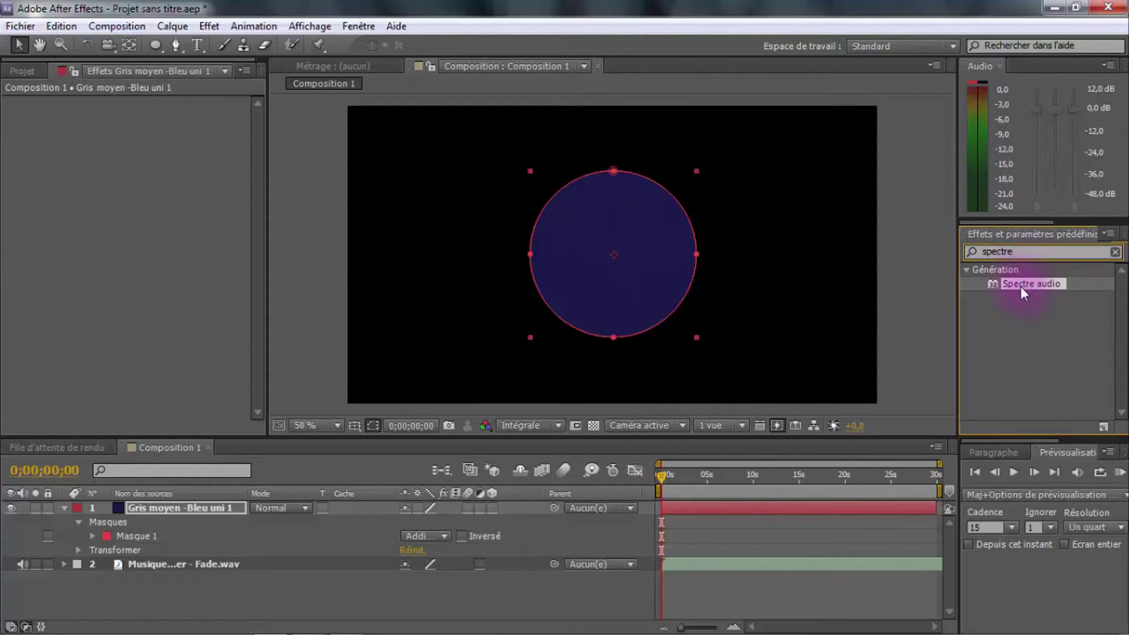
pyautogui.moveTo(157, 510); pyautogui.dragTo(157, 510)
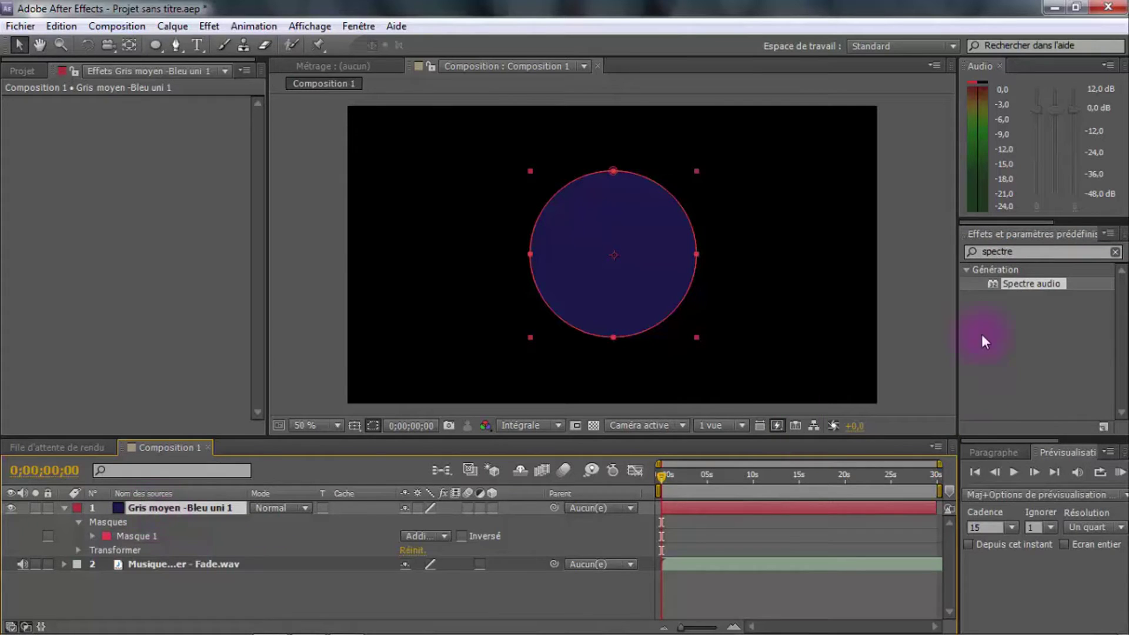
pyautogui.doubleClick(1033, 287)
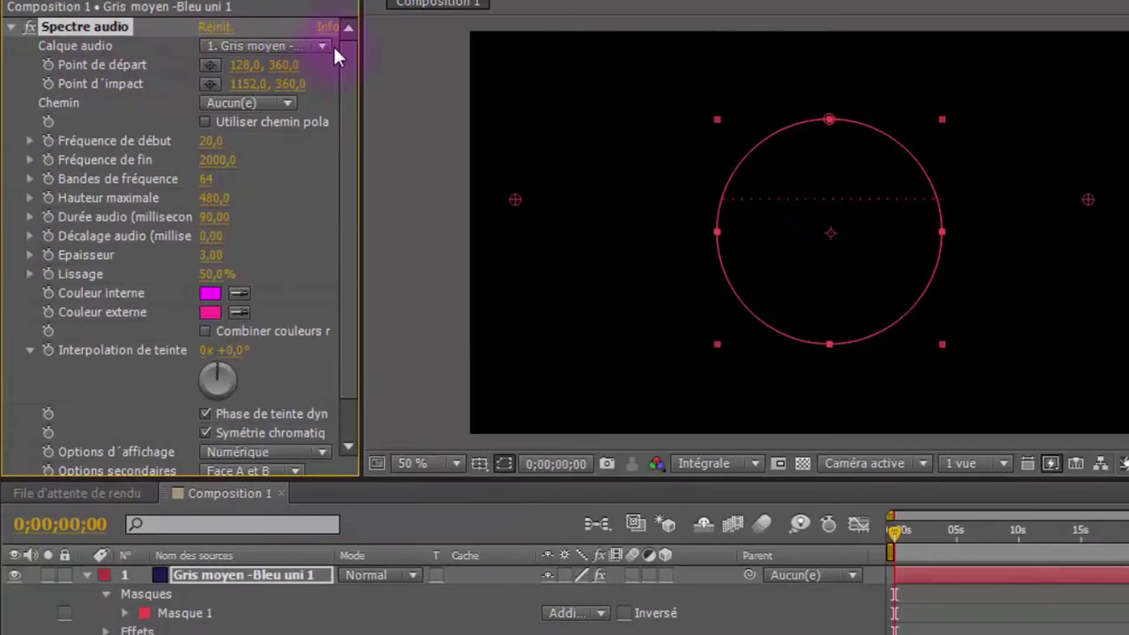
# - Set the spectrum's Calque audio to 2. Musique Alan Walker - Fade.wav and its Chemin to Masque 1
pyautogui.click(326, 45)
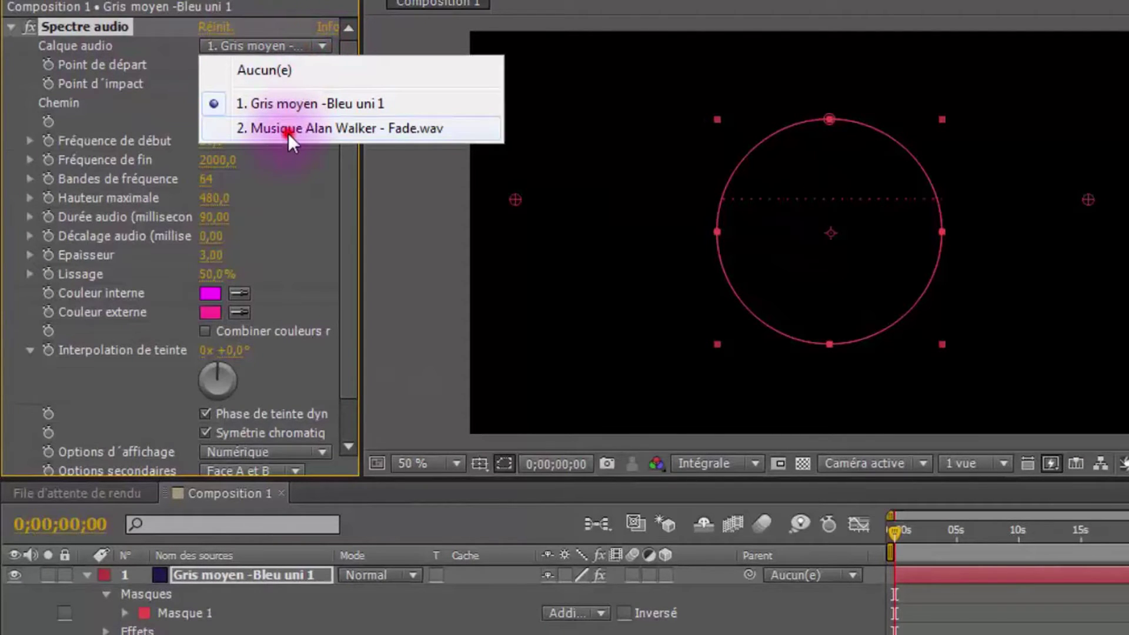
pyautogui.click(288, 131)
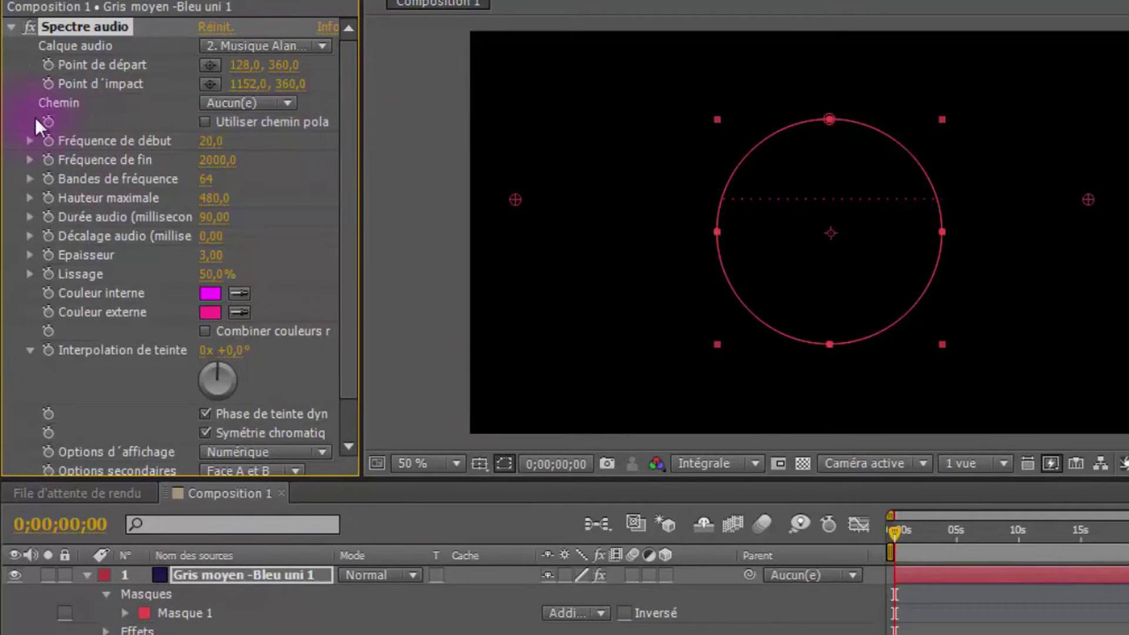
pyautogui.click(288, 104)
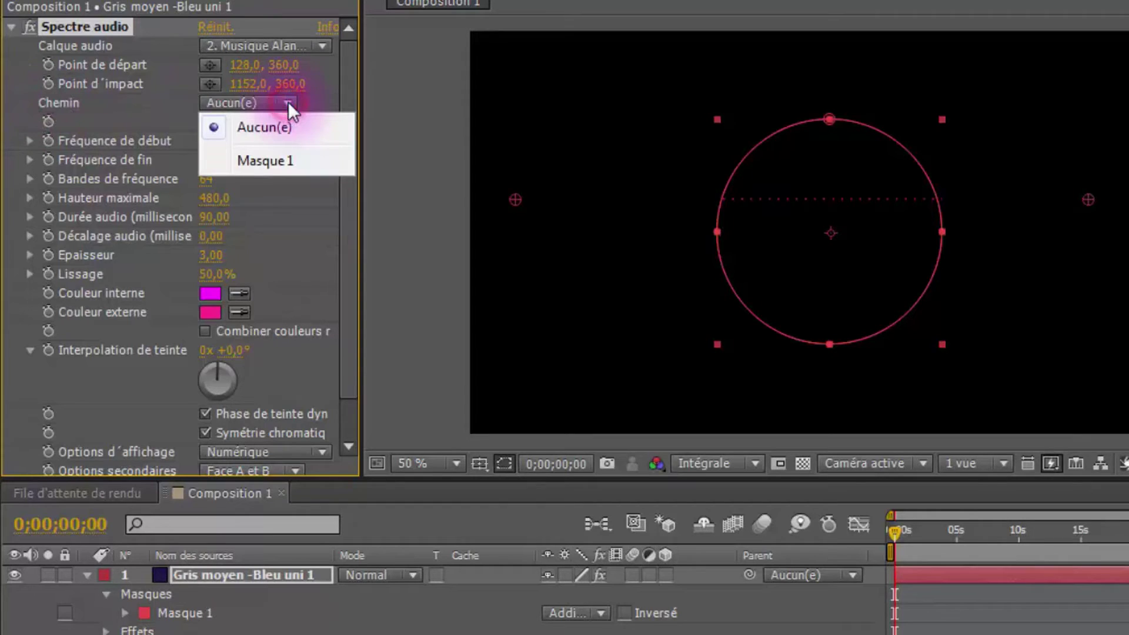
pyautogui.click(273, 162)
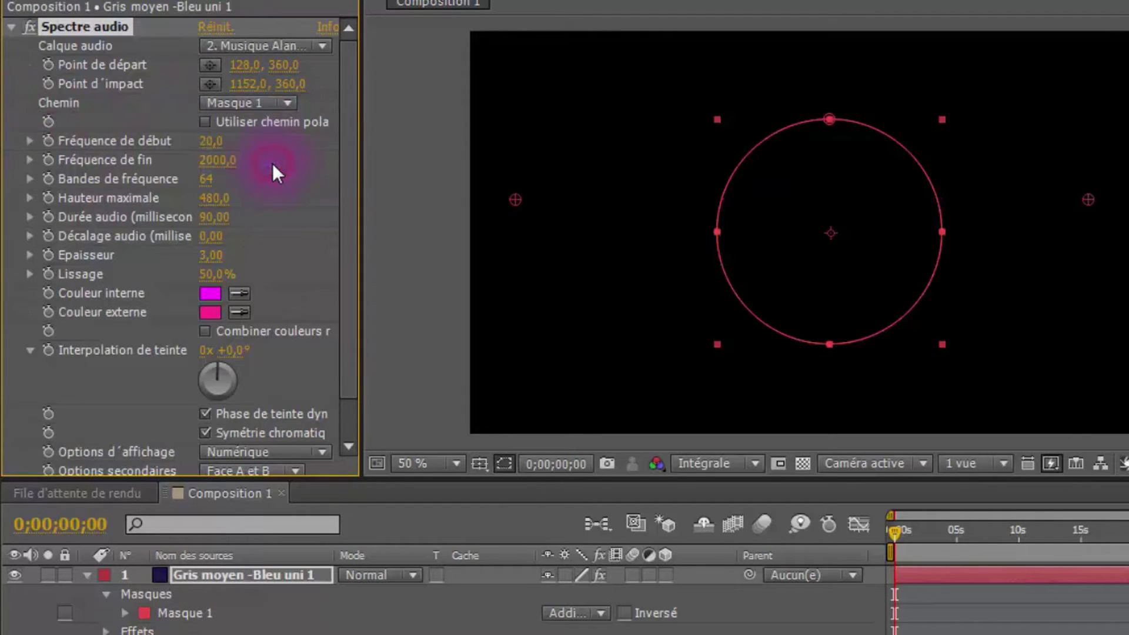
pyautogui.click(421, 255)
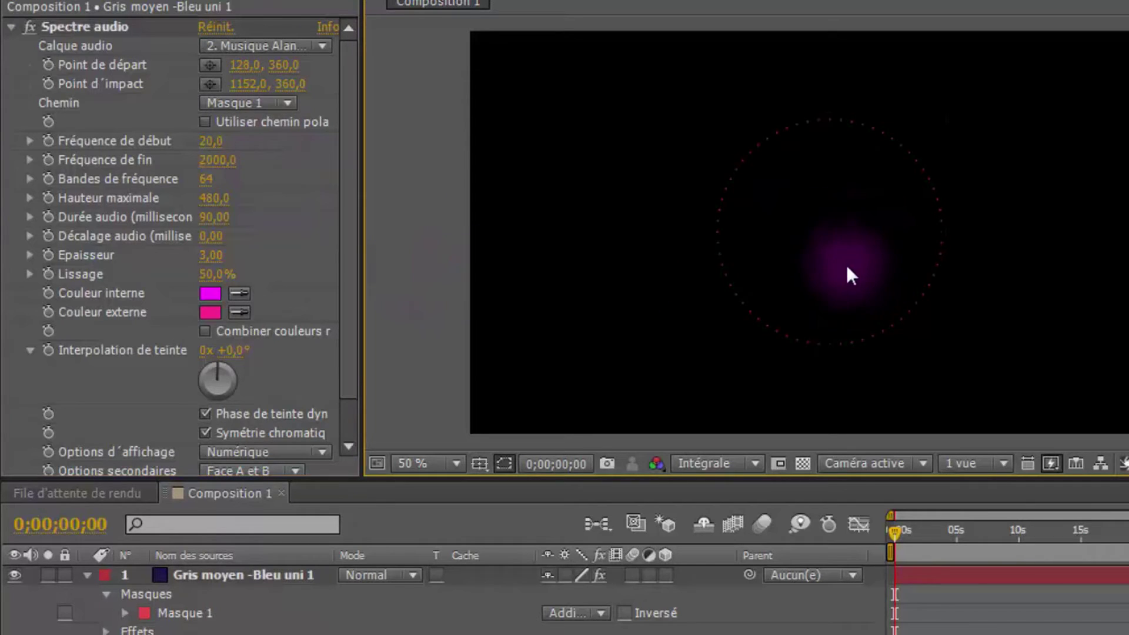
# - Scrub to about 0;00;04;10, then set the spectrum's Hauteur maximale to 690,0 and Bandes de fréquence to 93
pyautogui.moveTo(922, 528); pyautogui.dragTo(971, 535)
pyautogui.click(947, 530)
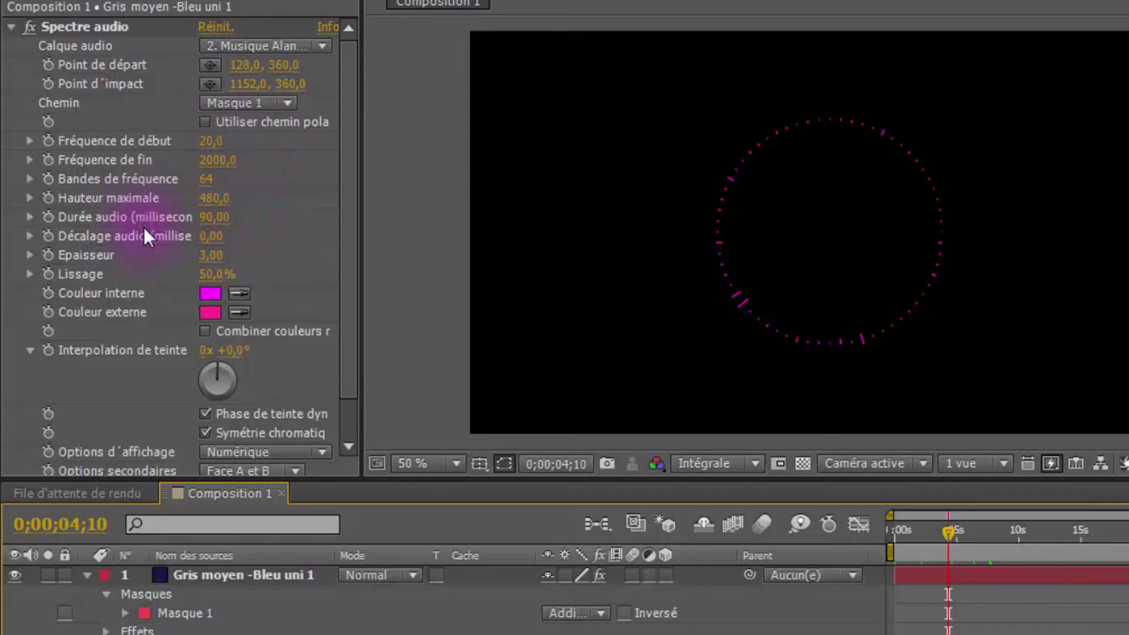
pyautogui.moveTo(209, 199); pyautogui.dragTo(306, 202)
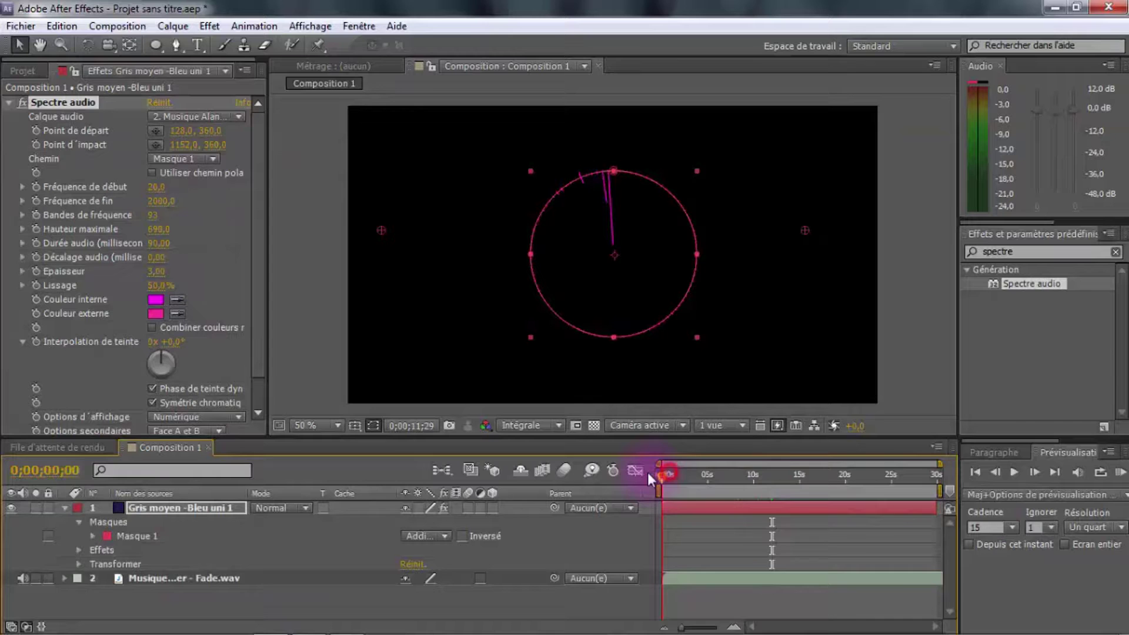
# - Play a RAM preview of the circular spectrum from the first frame, then stop it
pyautogui.click(1120, 473)
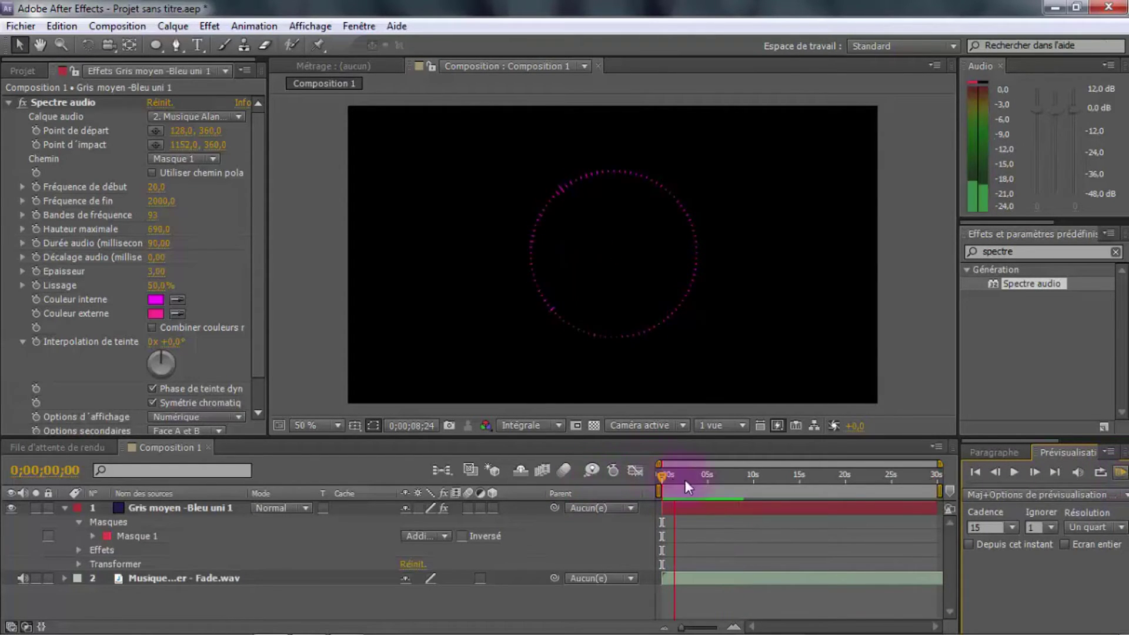
pyautogui.click(664, 476)
pyautogui.press('space')
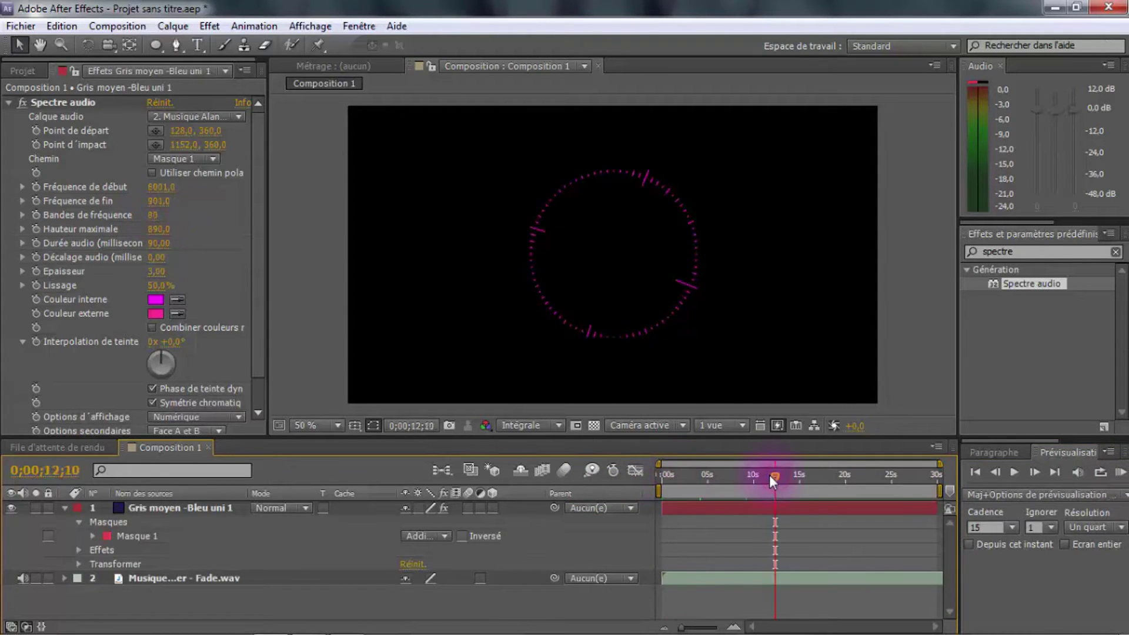
# - Try the Face A option in the spectrum's Options secondaires and check the circle at 0;00;08;11
pyautogui.scroll(-2, 255, 230)
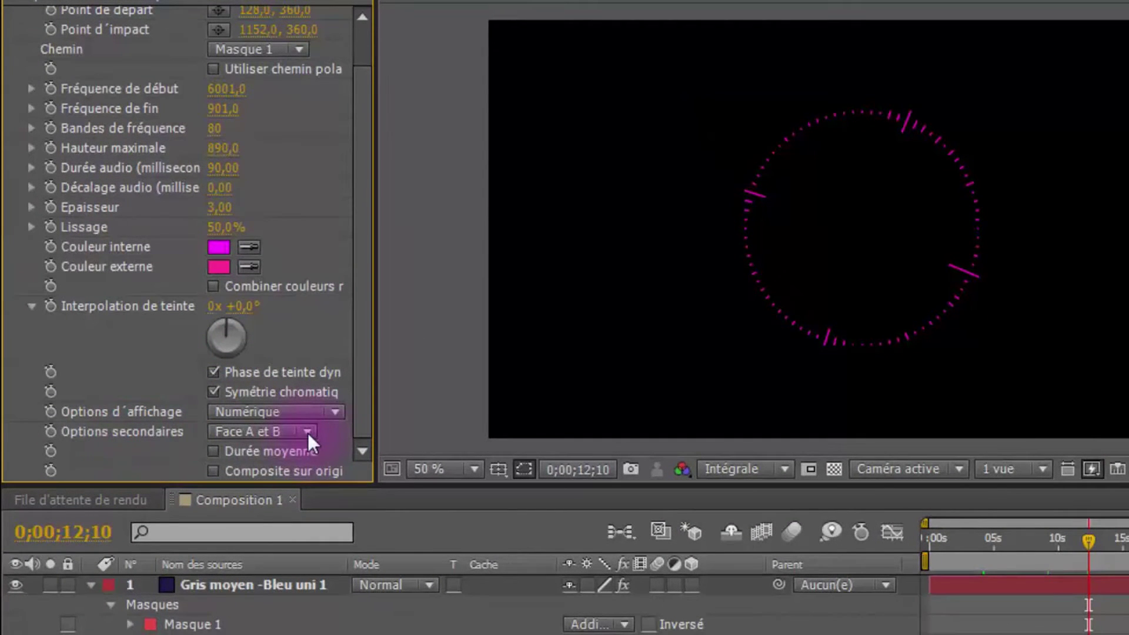
pyautogui.click(308, 433)
pyautogui.click(284, 457)
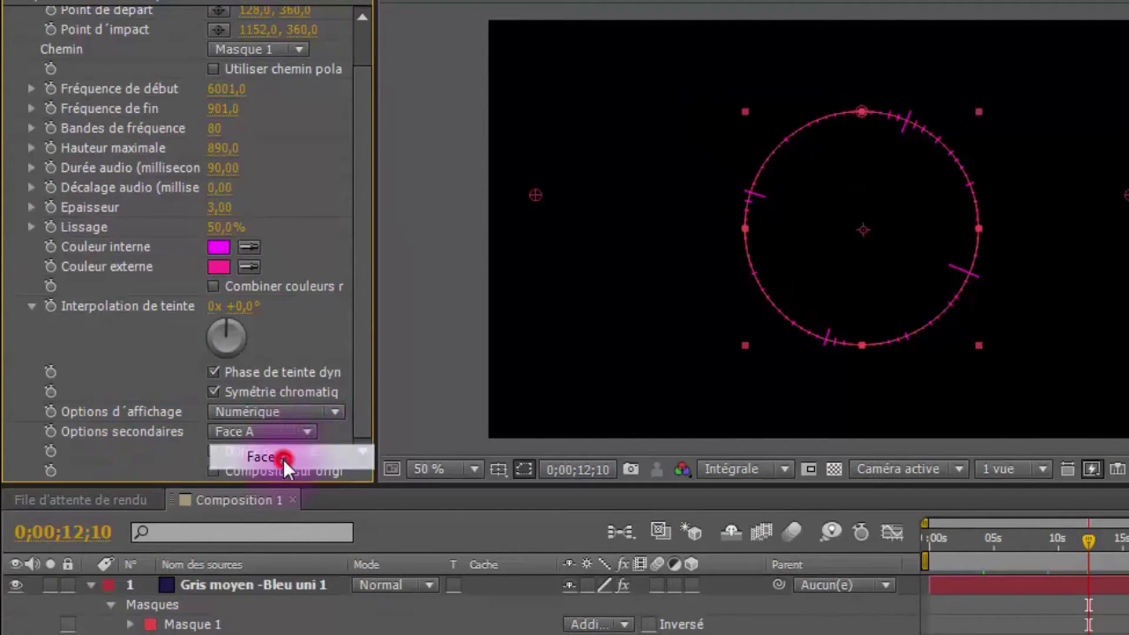
pyautogui.click(878, 237)
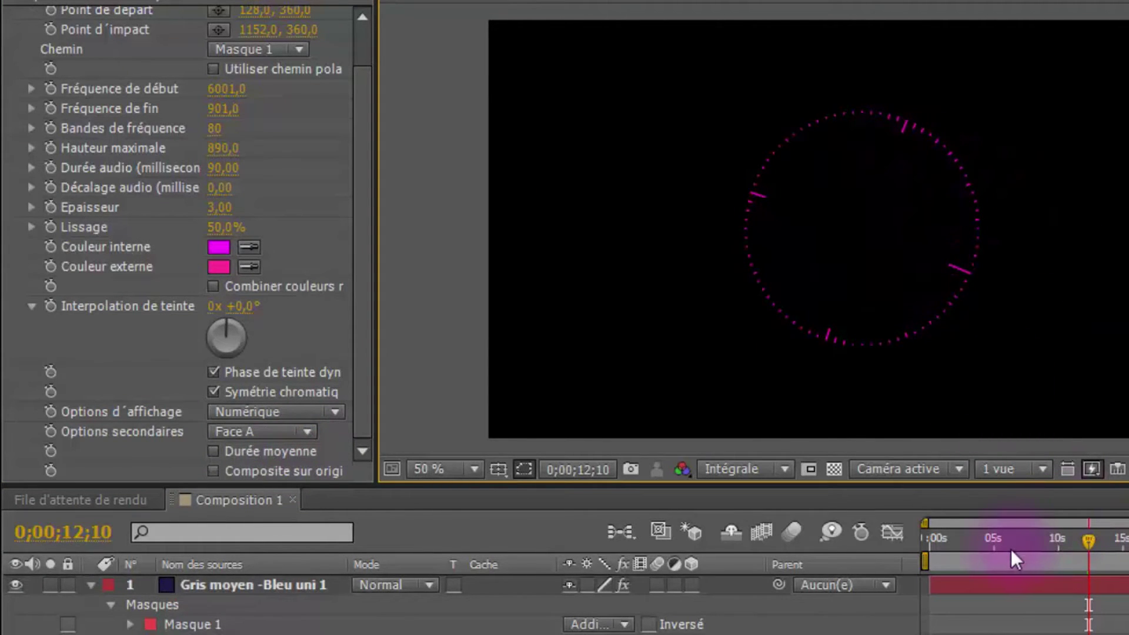
pyautogui.moveTo(1015, 537); pyautogui.dragTo(1037, 537)
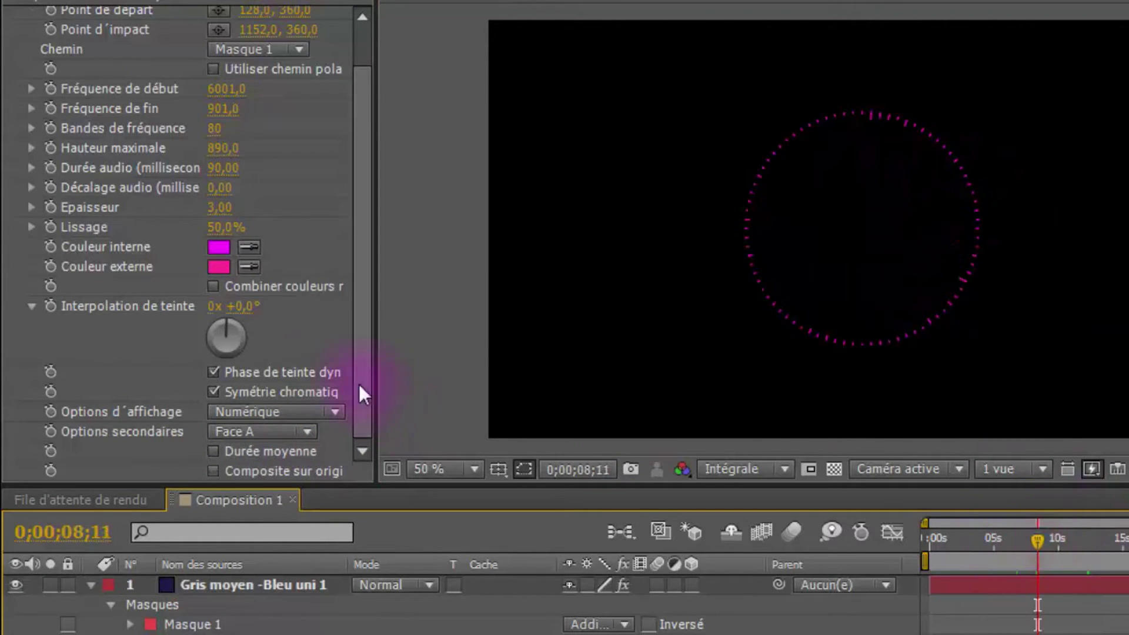
# - Try the Face B option in the spectrum's Options secondaires and check the circle at 0;00;11;02
pyautogui.click(305, 437)
pyautogui.click(298, 479)
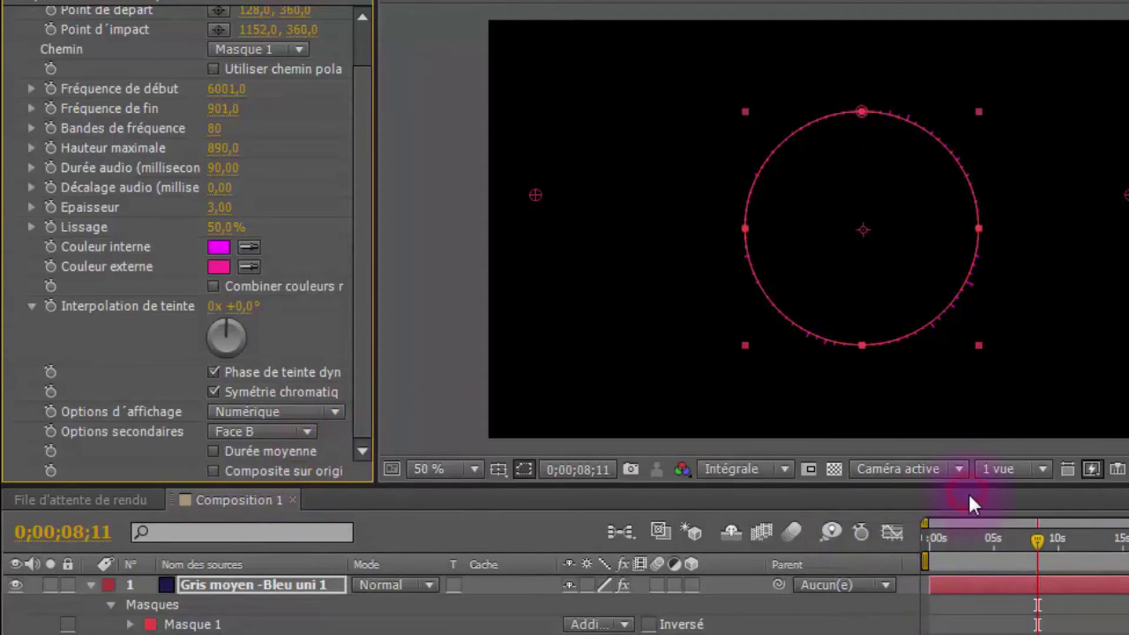
pyautogui.click(441, 319)
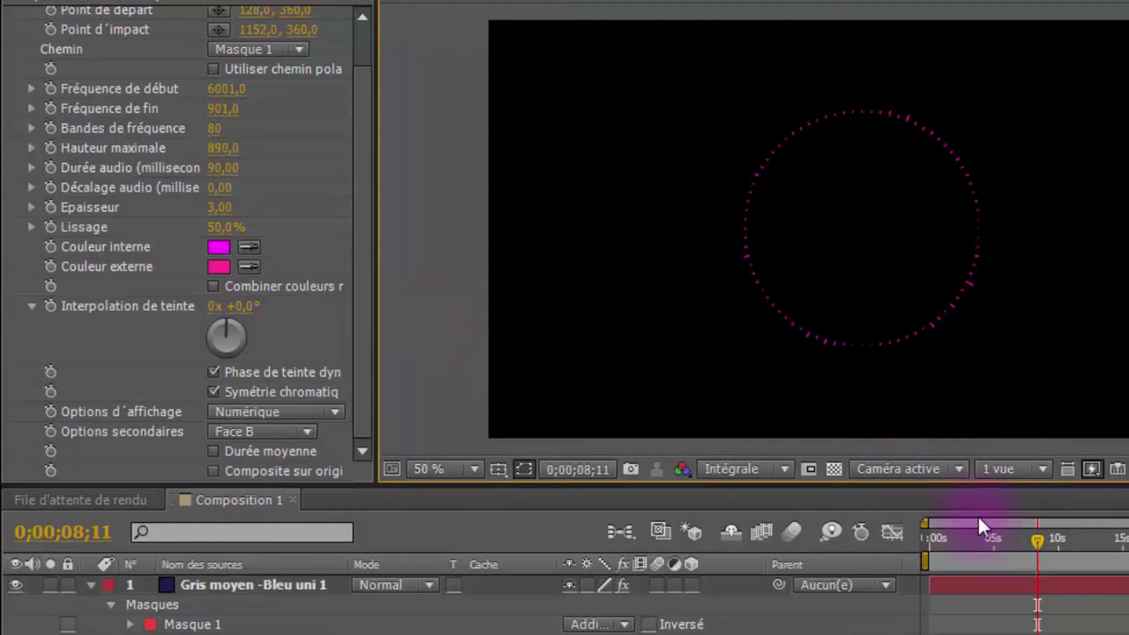
pyautogui.click(1074, 538)
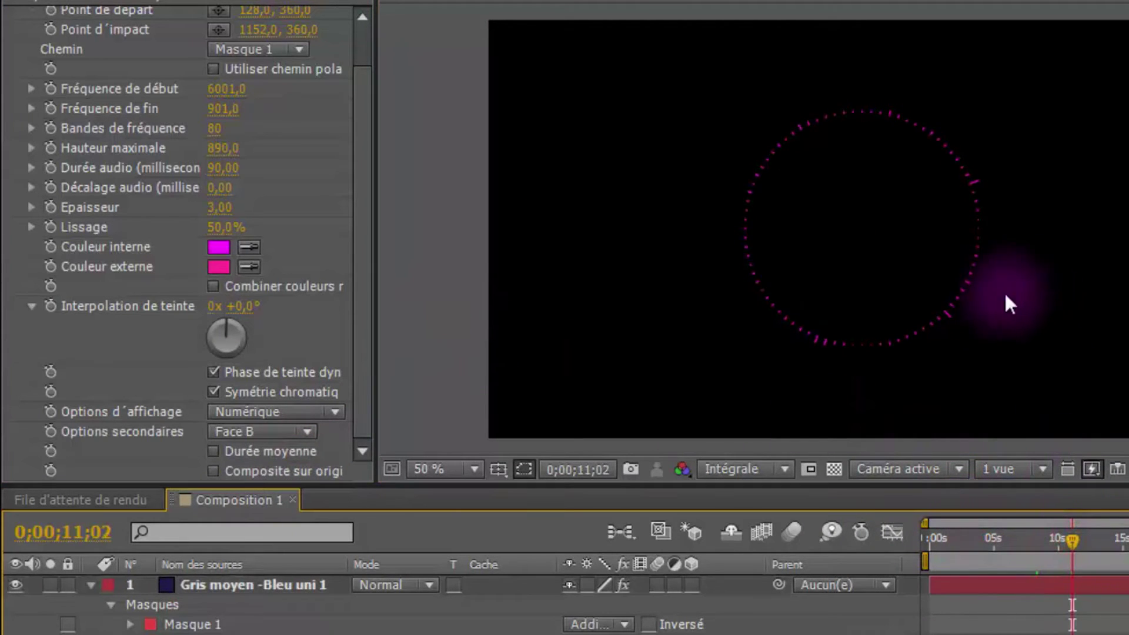
# - Set the spectrum's Options secondaires back to Face A et B and deselect the layer
pyautogui.click(301, 432)
pyautogui.click(302, 509)
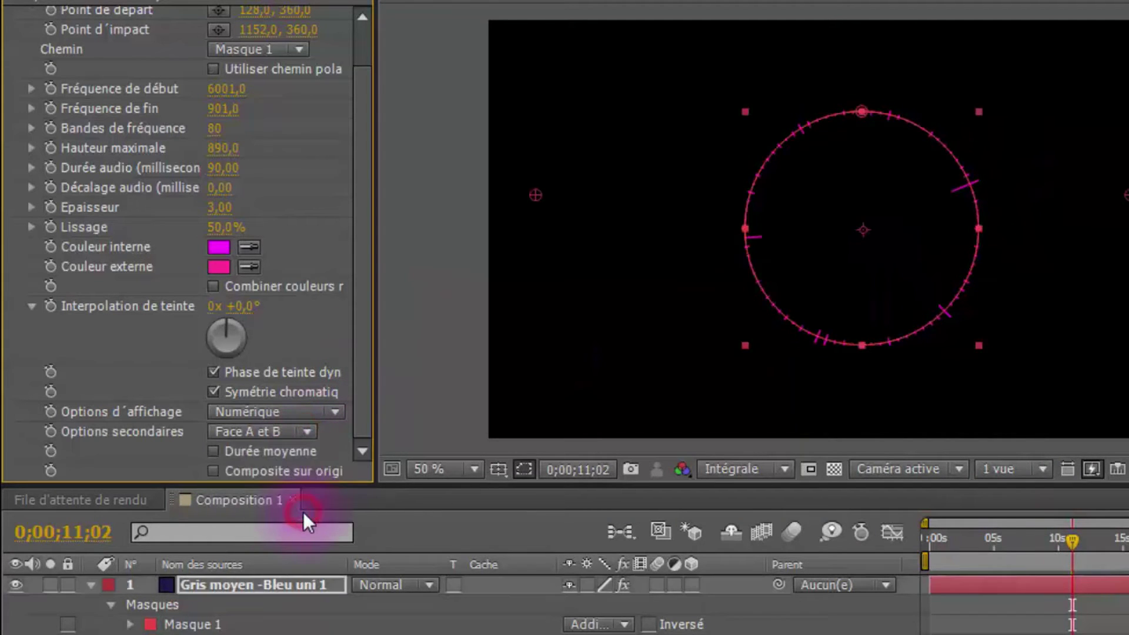
pyautogui.click(457, 287)
# - Apply the Dégradé 4 couleurs effect to the Gris moyen -Bleu uni 1 layer and deselect the layer
pyautogui.click(11, 43)
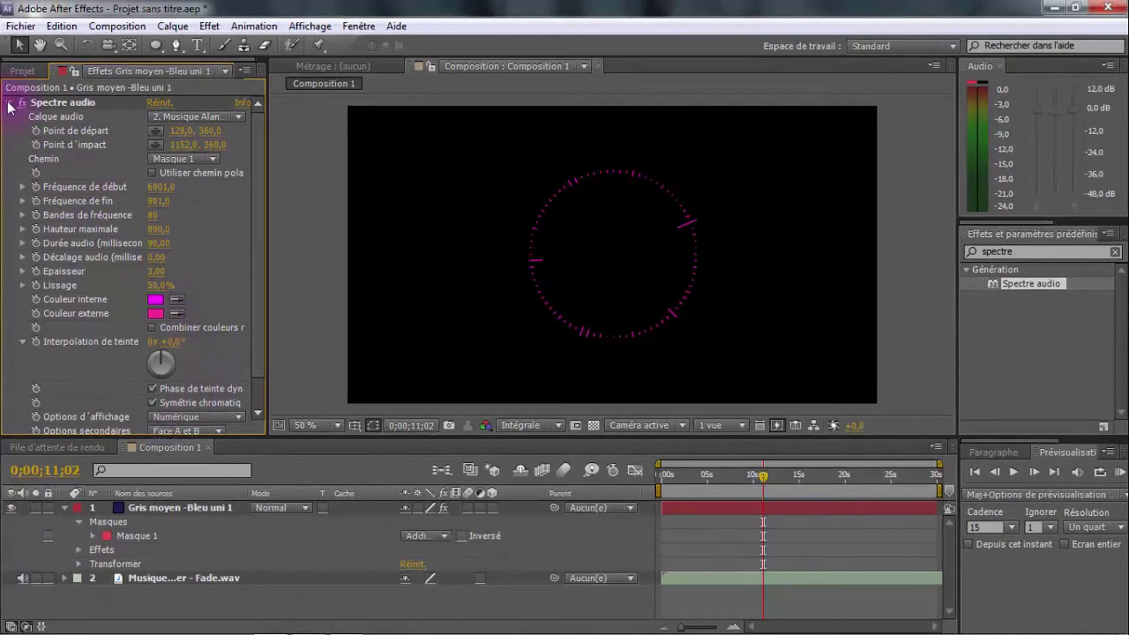
pyautogui.click(8, 101)
pyautogui.click(153, 507)
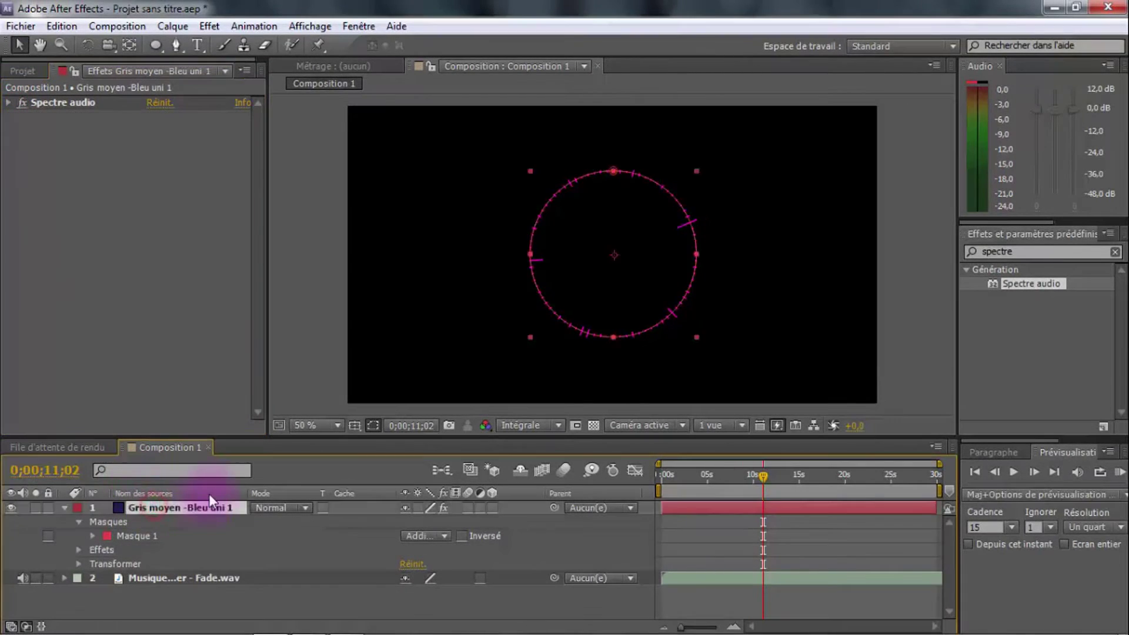
pyautogui.click(988, 251)
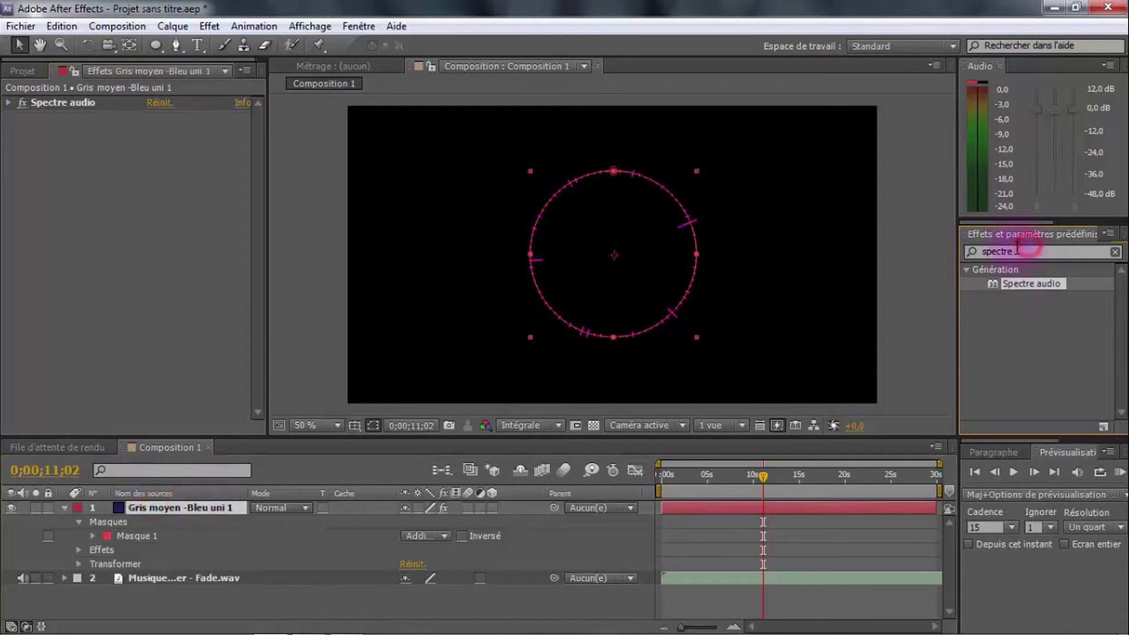
pyautogui.moveTo(1021, 251); pyautogui.dragTo(925, 265)
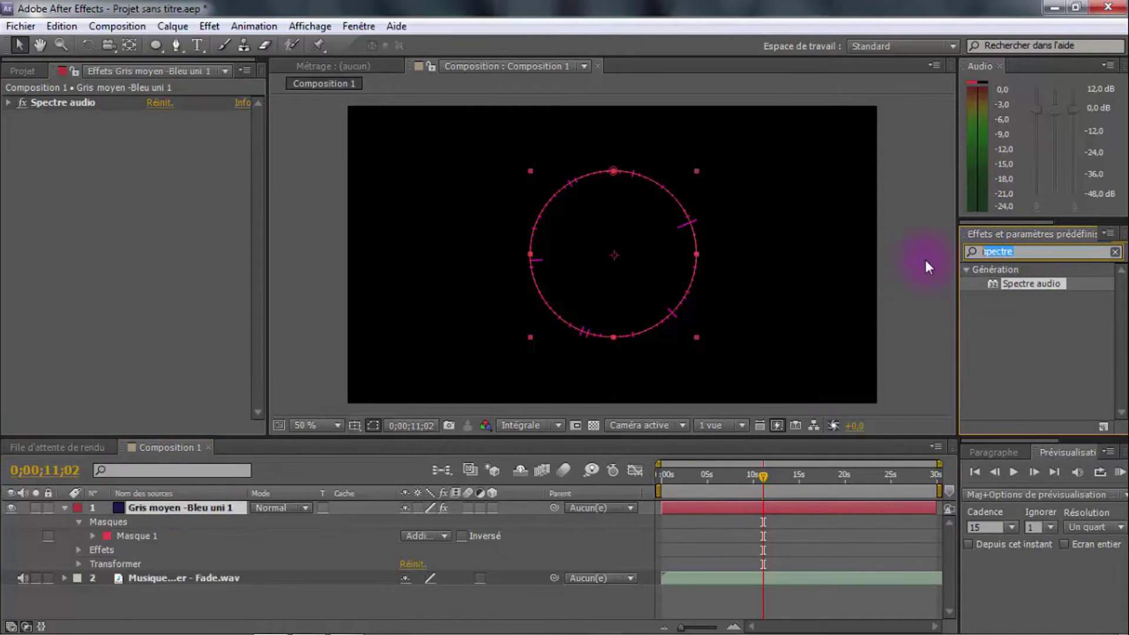
pyautogui.write('dégra')
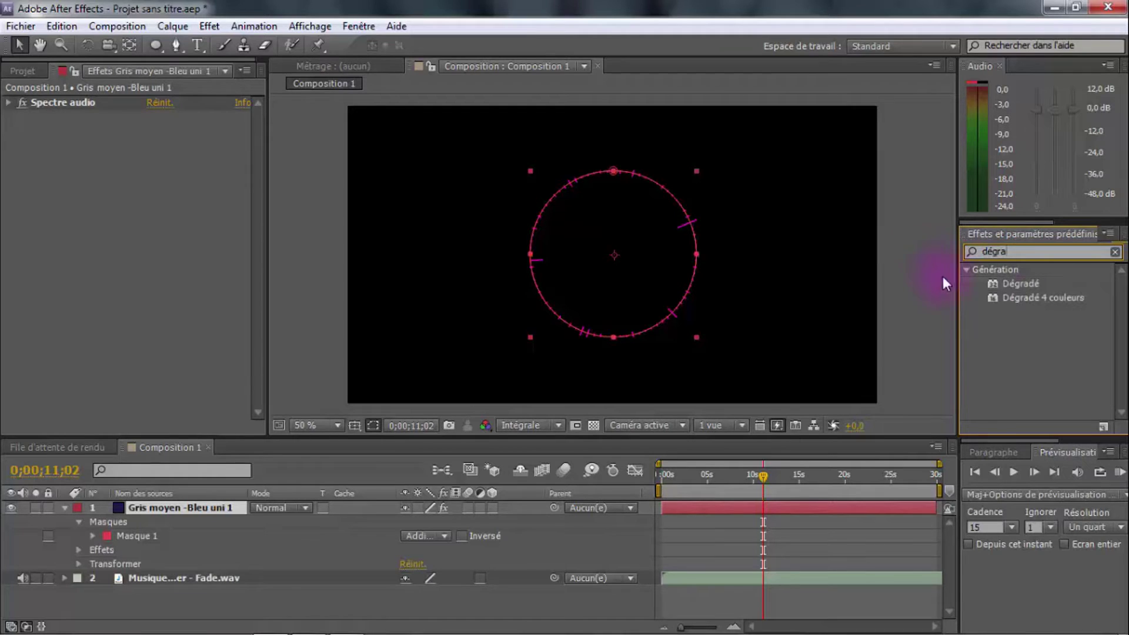
pyautogui.click(1024, 295)
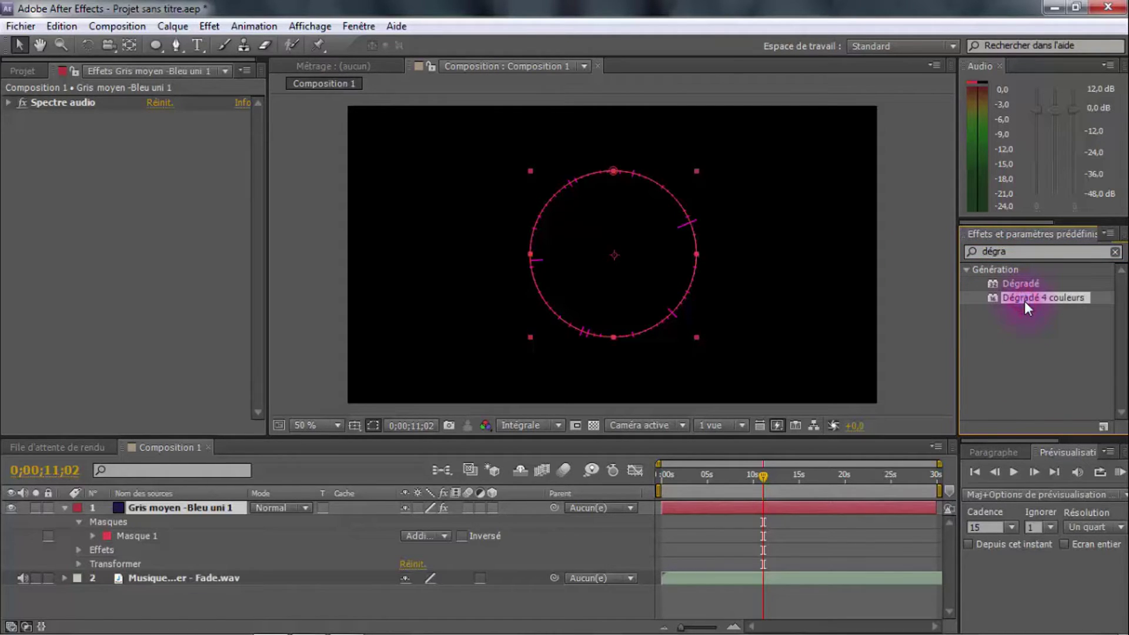
pyautogui.doubleClick(1024, 301)
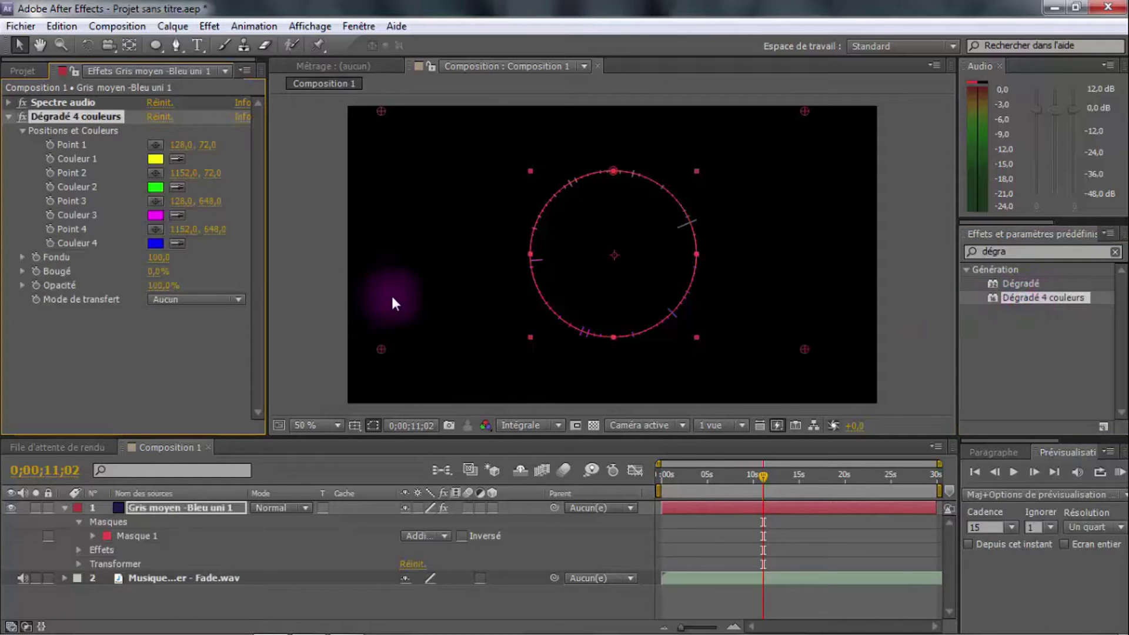
pyautogui.click(308, 222)
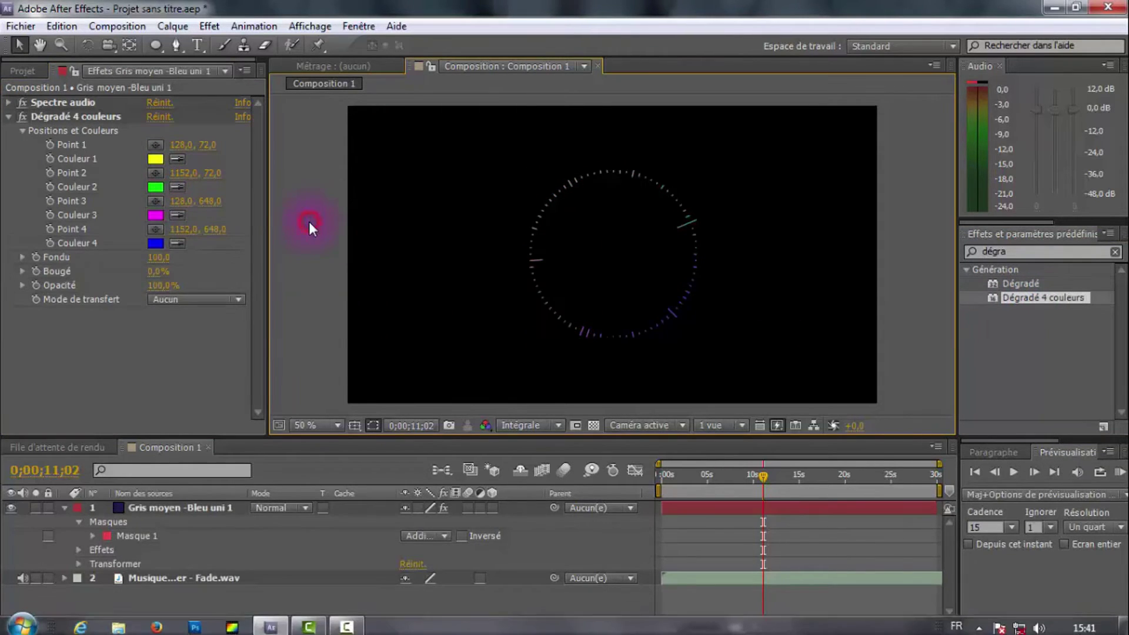
# - At 0;00;21;21, set the Spectre audio effect's Fréquence de début to 701, Fréquence de fin to 1501 and Epaisseur to 5
pyautogui.moveTo(743, 484); pyautogui.dragTo(861, 477)
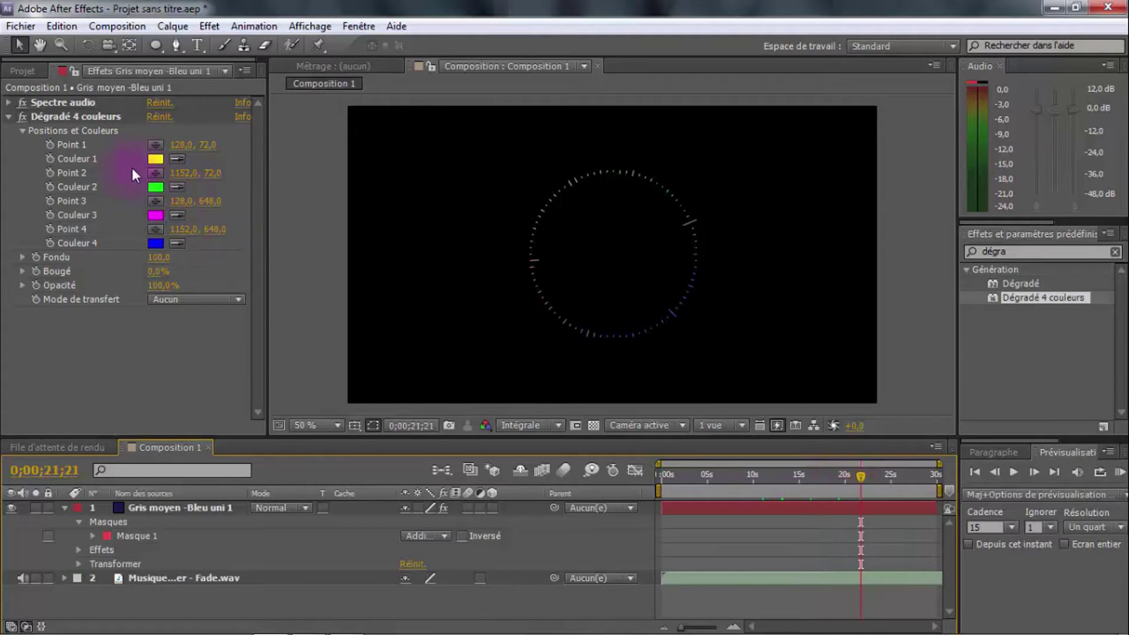
pyautogui.click(11, 101)
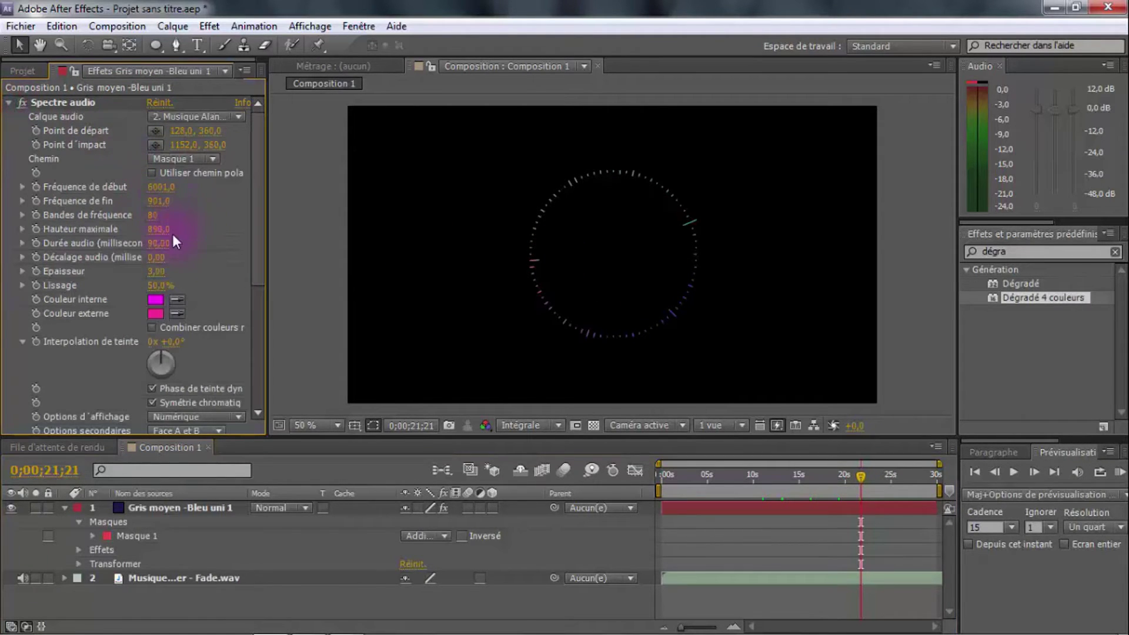
pyautogui.moveTo(159, 187); pyautogui.dragTo(111, 189)
pyautogui.moveTo(111, 189); pyautogui.dragTo(109, 190)
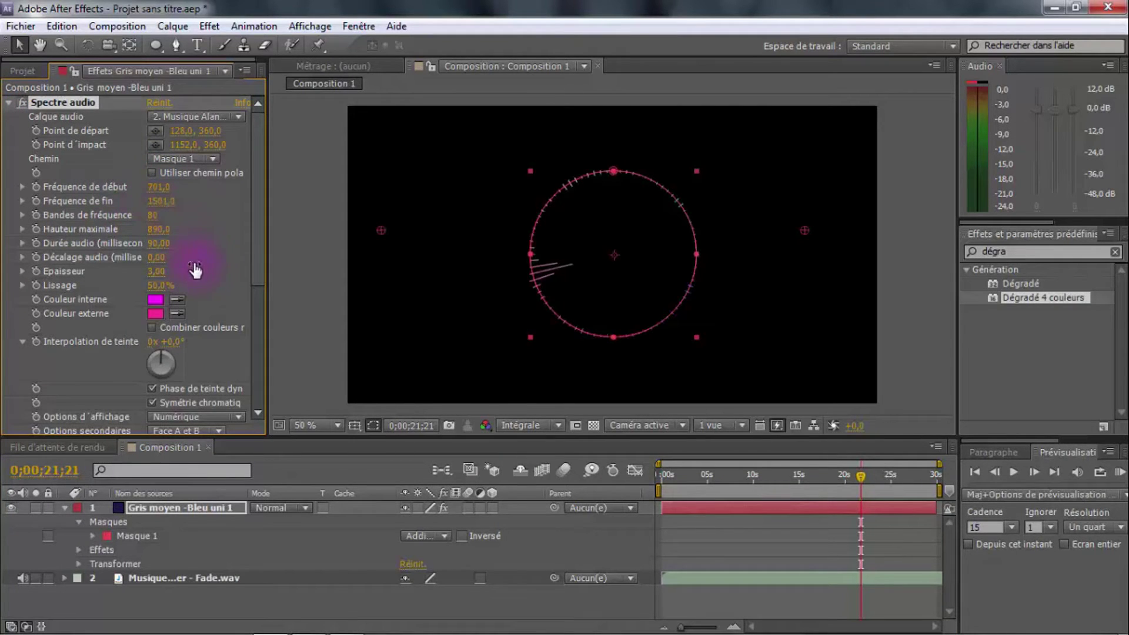
# - Play and stop a RAM preview of the coloured circle, and collapse the spectrum layer and both of its effects
pyautogui.click(1117, 471)
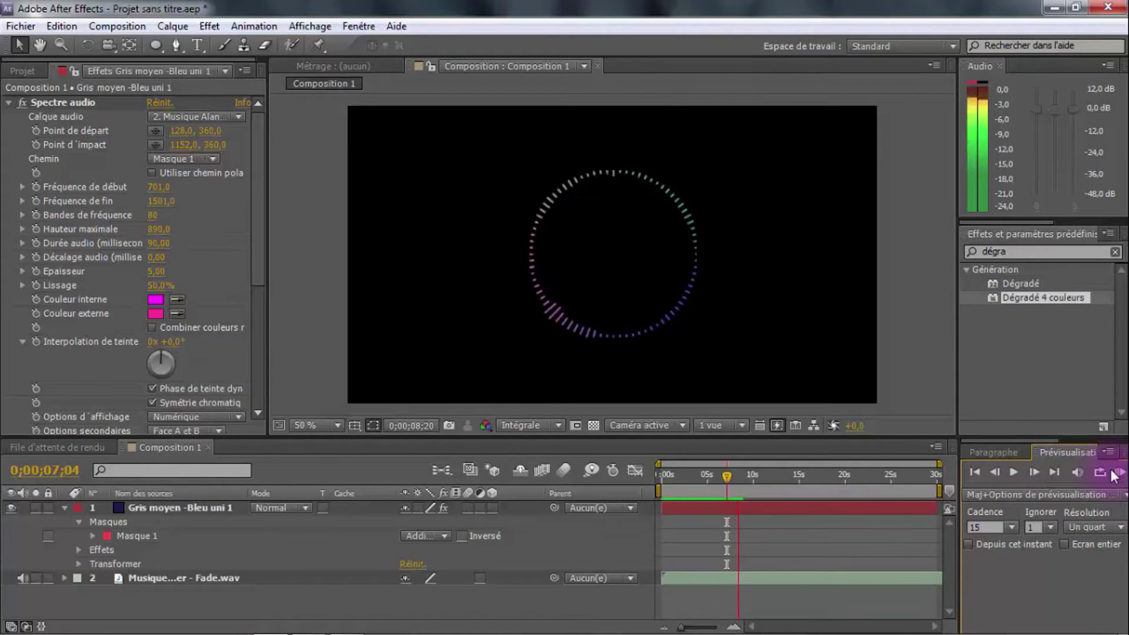
pyautogui.click(542, 332)
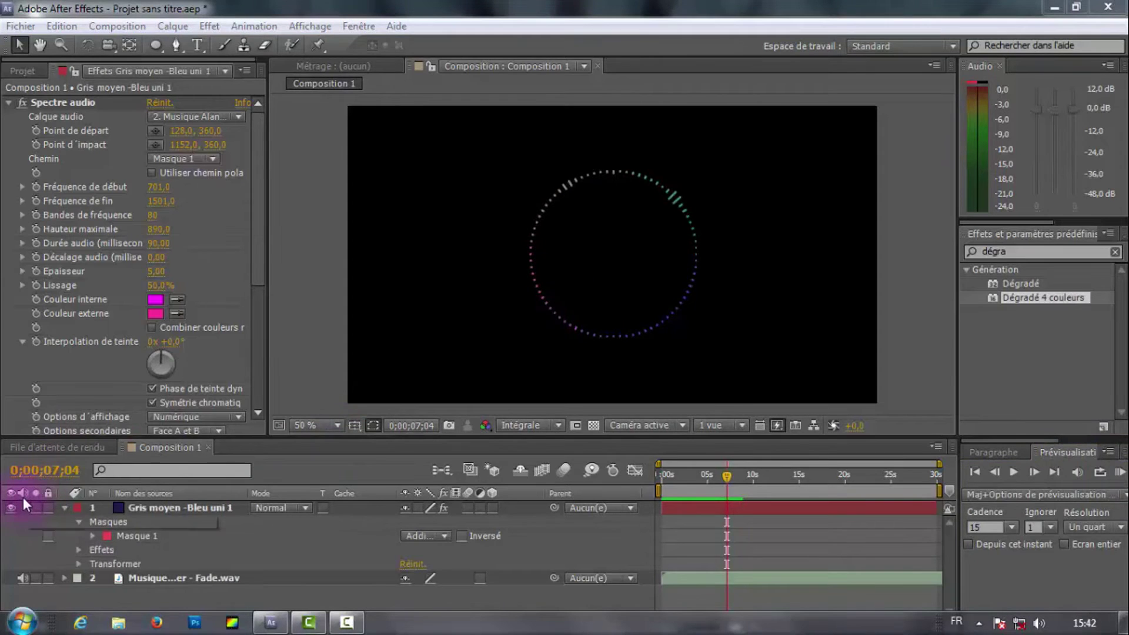
pyautogui.click(10, 102)
pyautogui.click(219, 198)
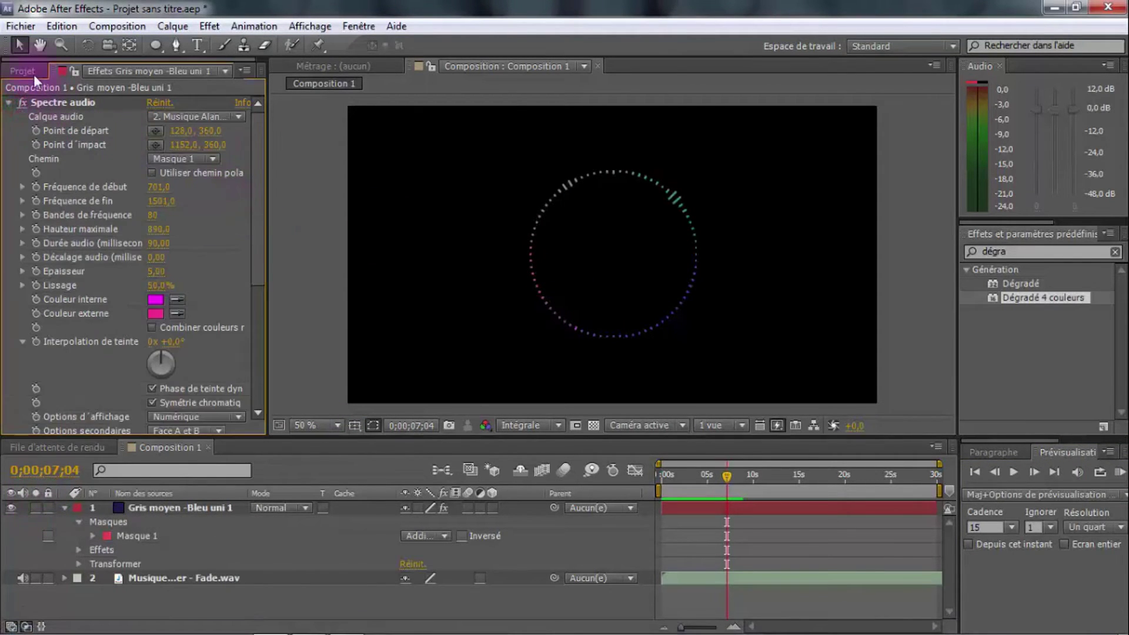
pyautogui.click(9, 102)
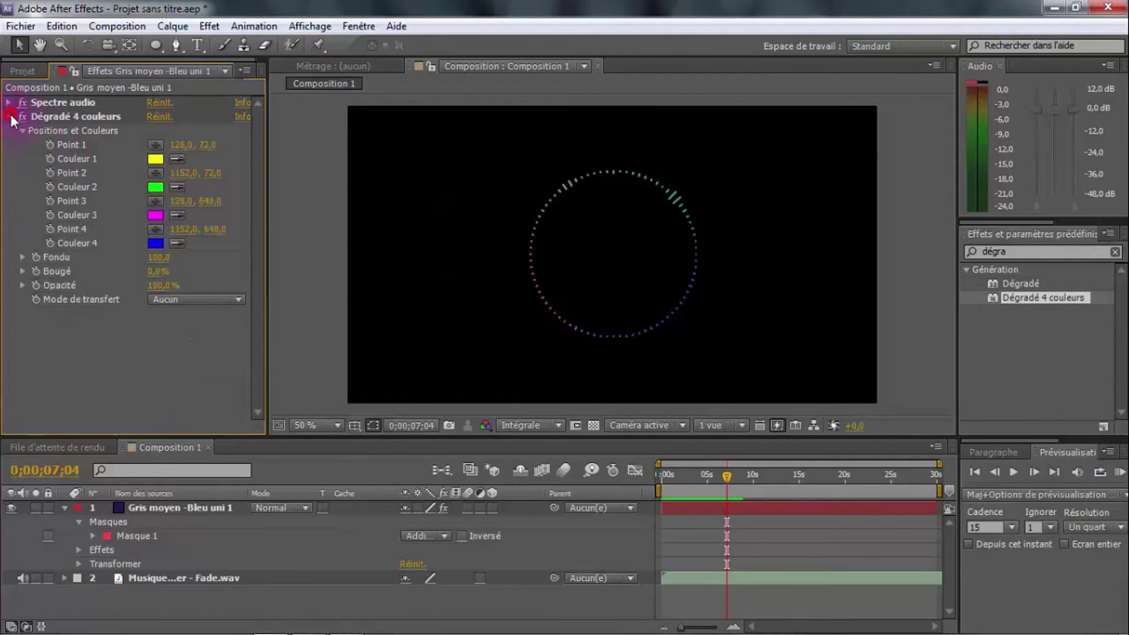
pyautogui.click(11, 116)
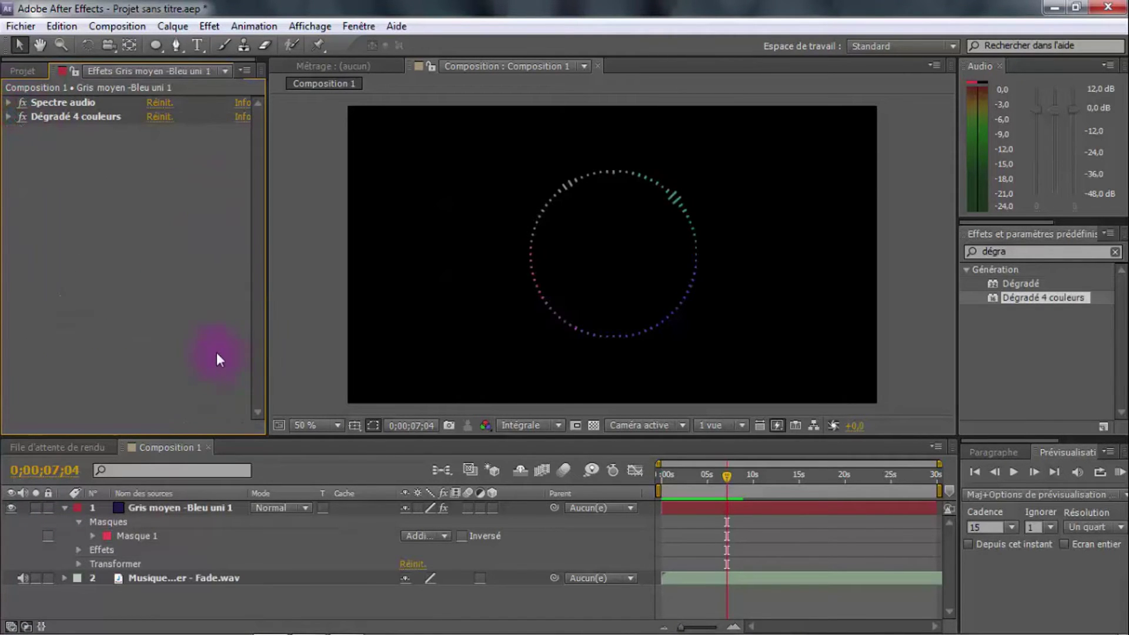
pyautogui.click(69, 506)
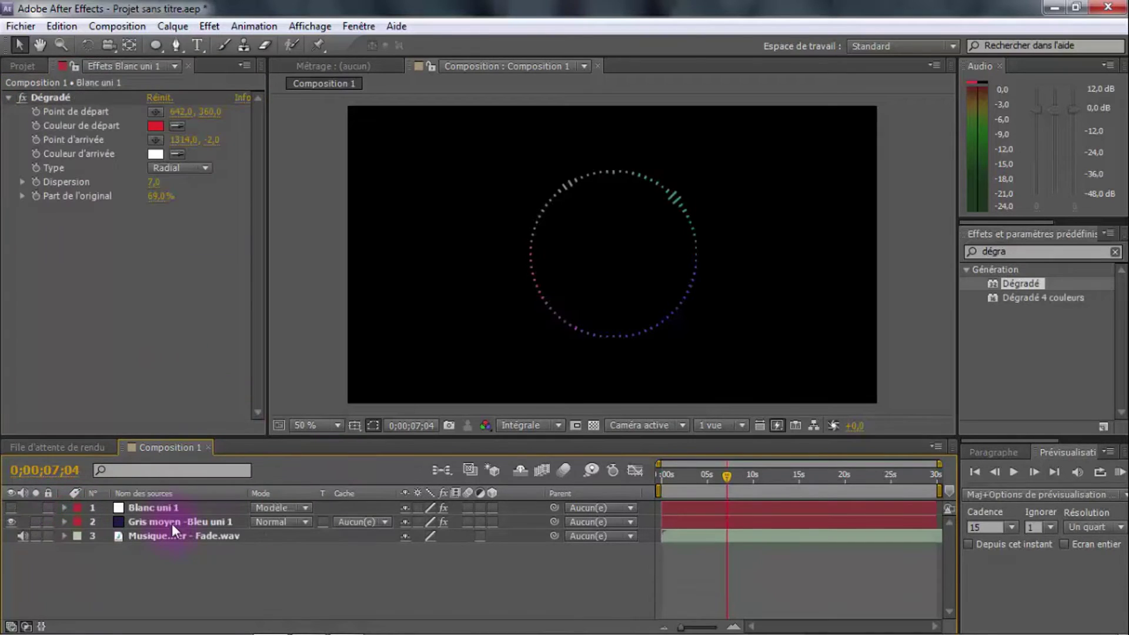
# - Apply the Flou artistique effect from the Esthétiques category to the Gris moyen -Bleu uni 1 layer
pyautogui.click(172, 523)
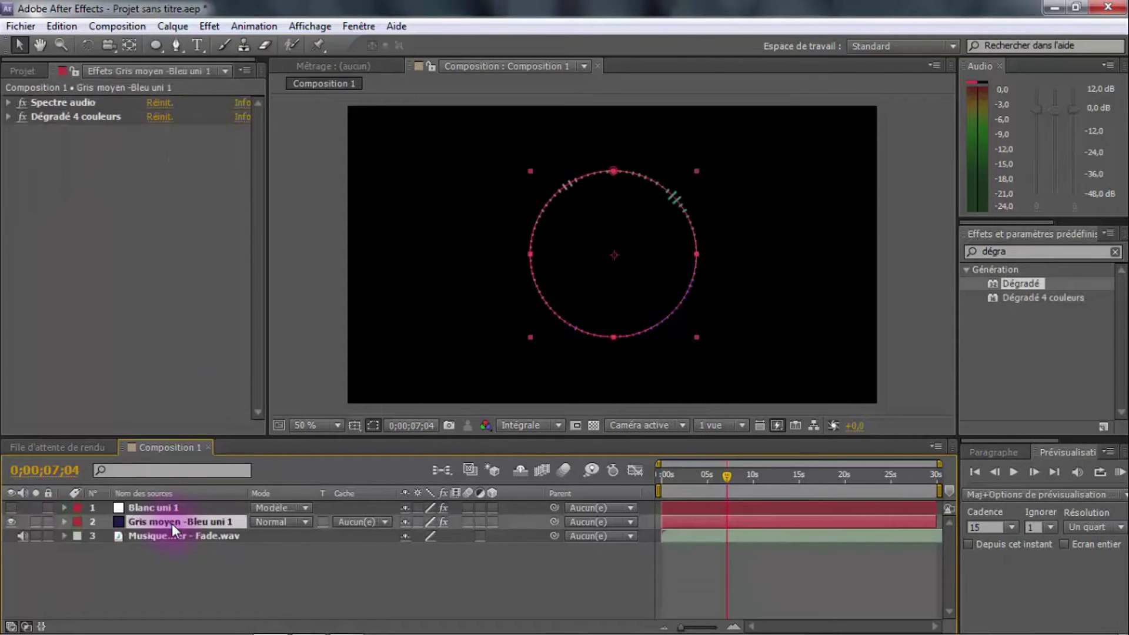
pyautogui.click(193, 581)
pyautogui.click(172, 521)
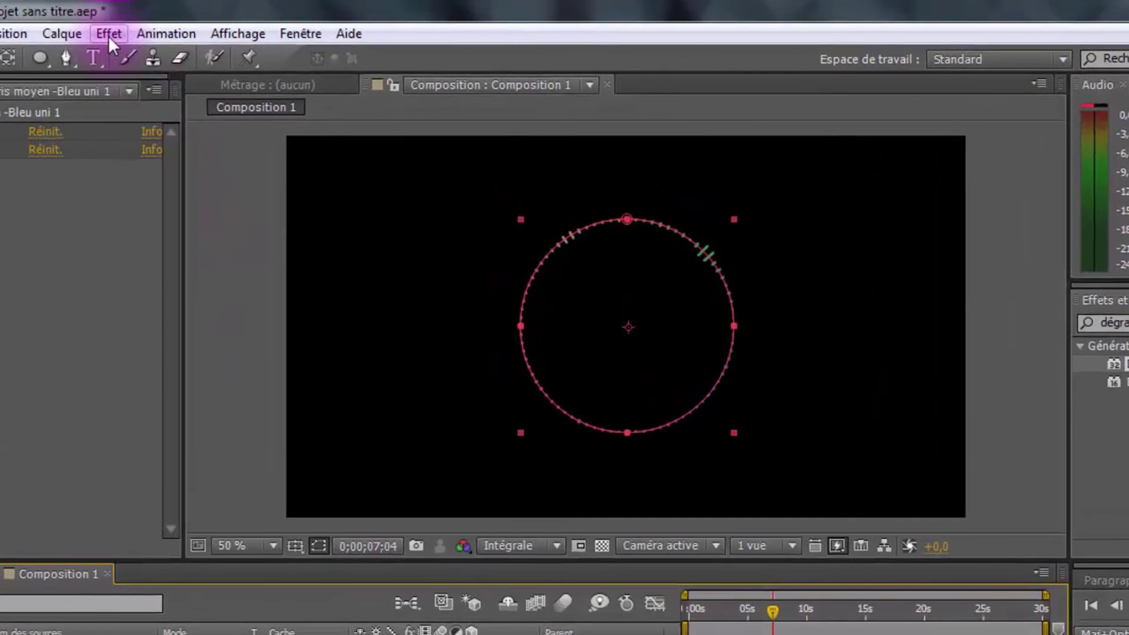
pyautogui.click(108, 34)
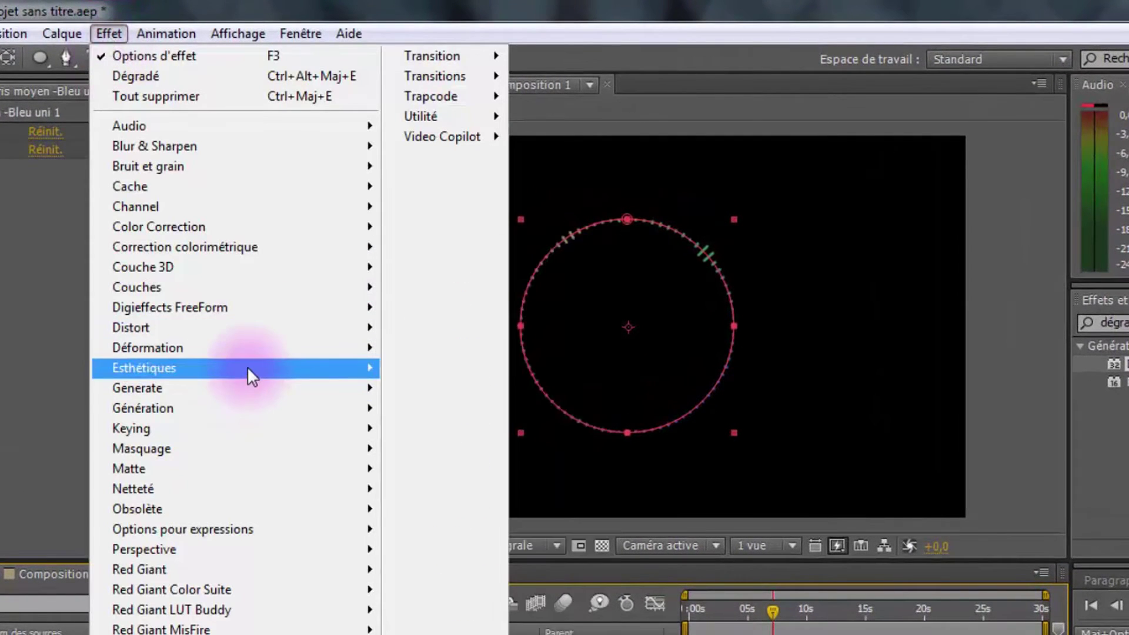
pyautogui.moveTo(247, 366)
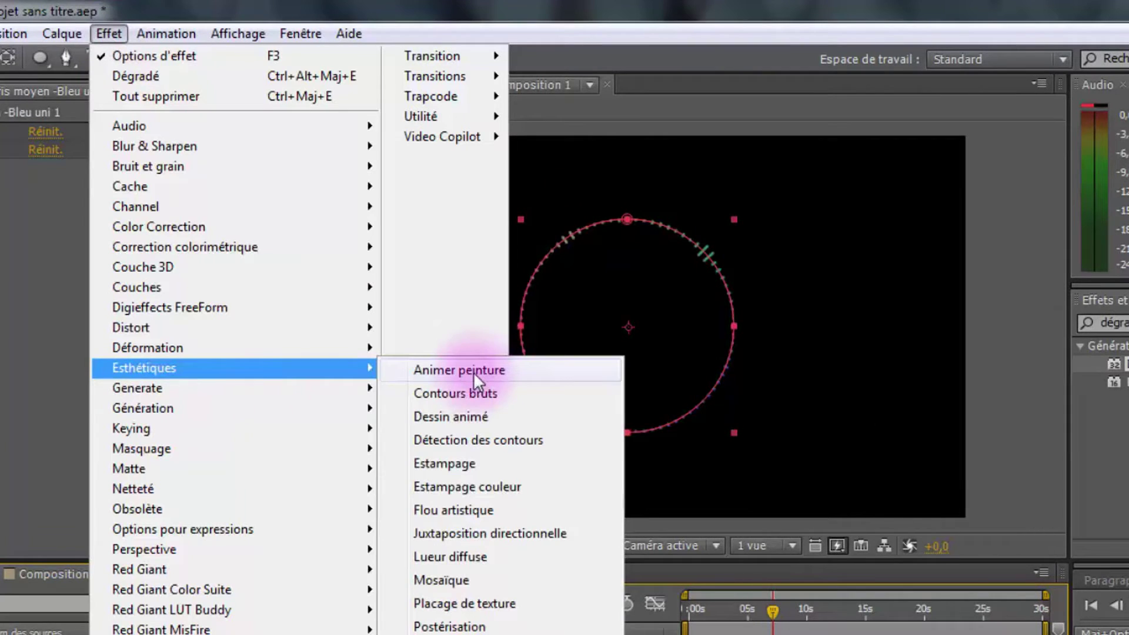
pyautogui.click(475, 508)
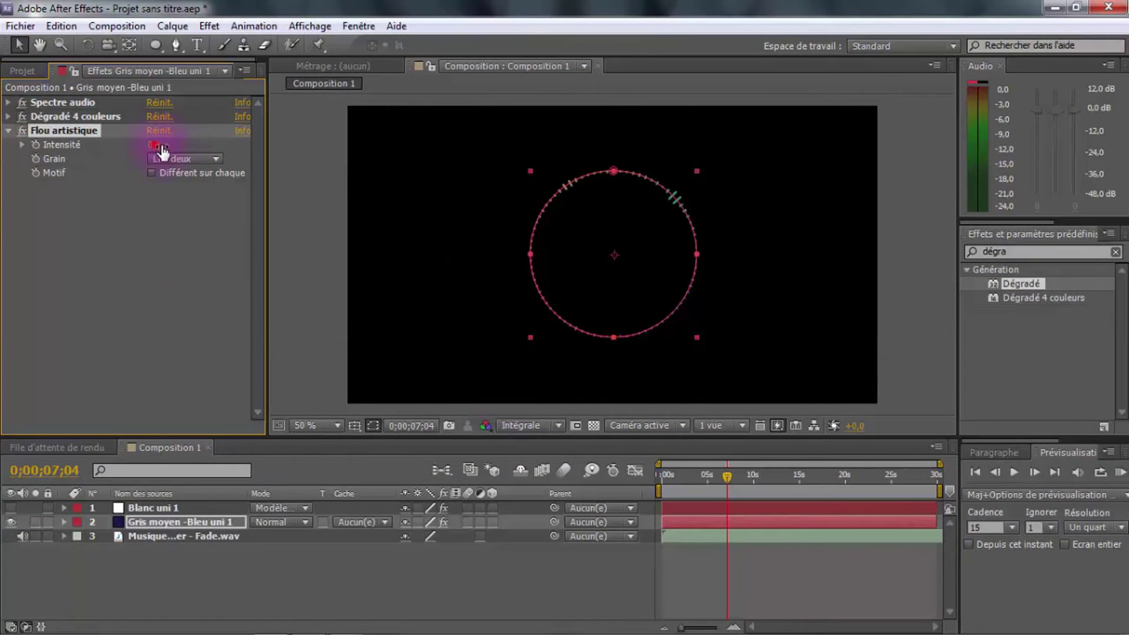
# - Try a Flou artistique Intensité of 33 and check the scattered circle at 0;00;11;13
pyautogui.moveTo(186, 144); pyautogui.dragTo(212, 143)
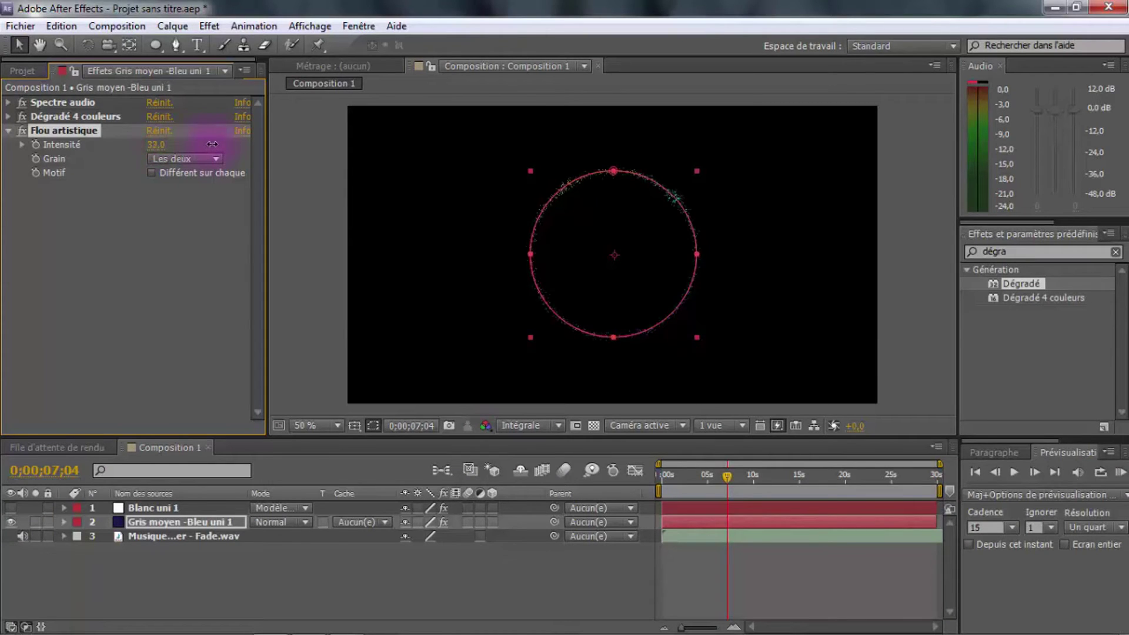
pyautogui.click(316, 207)
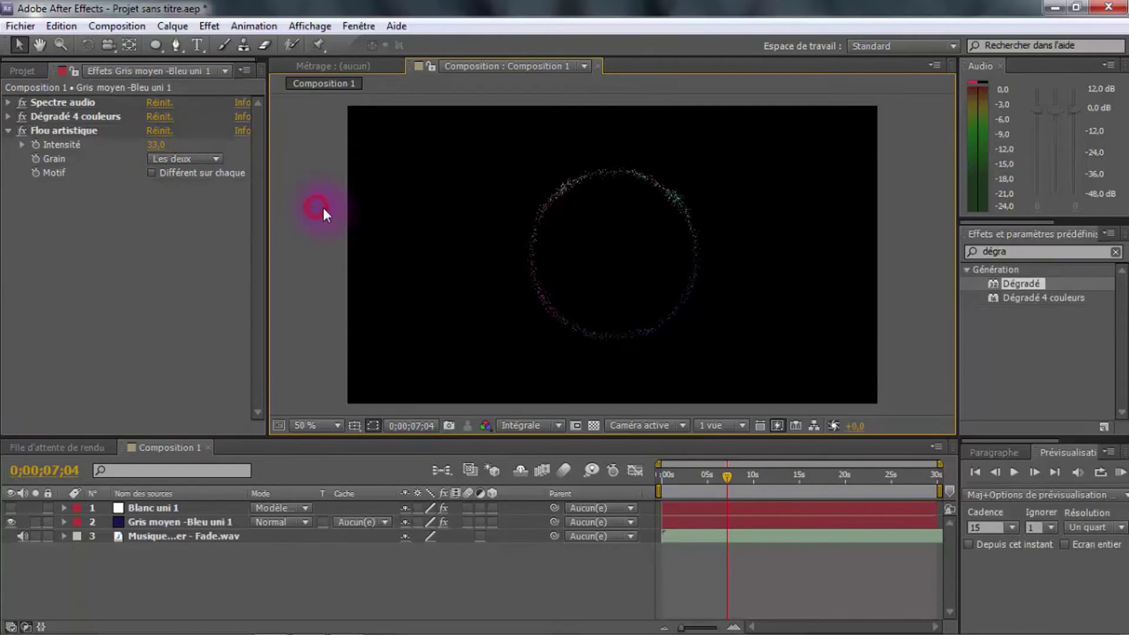
pyautogui.click(748, 474)
pyautogui.click(767, 475)
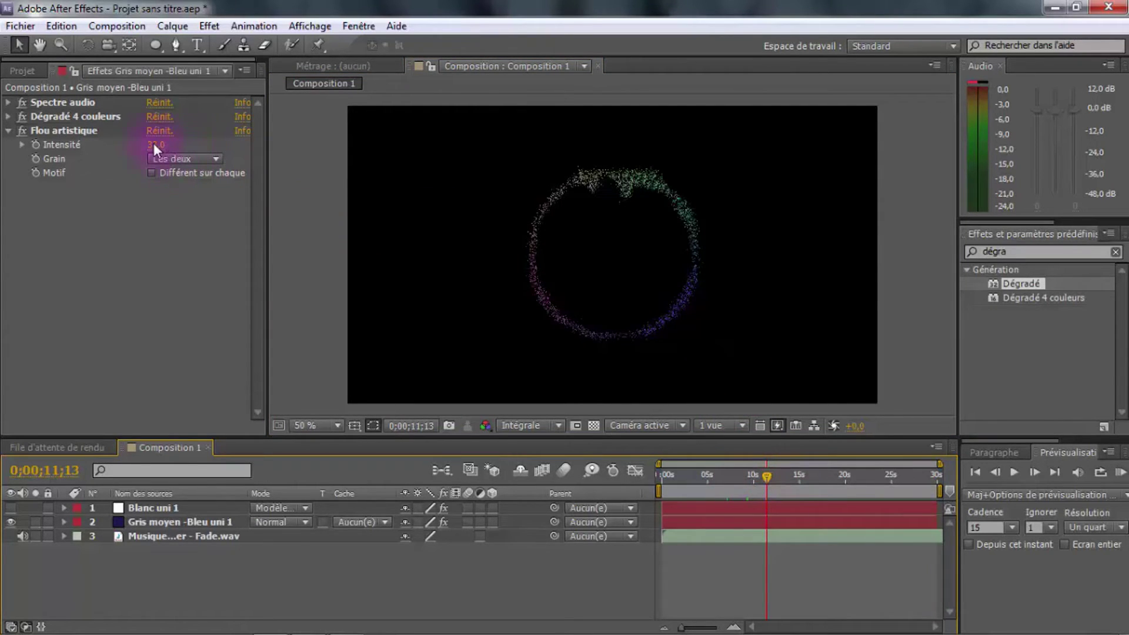
# - Set the Flou artistique's Intensité to 265 and Grain to Vertical, and turn the effect off
pyautogui.moveTo(154, 145); pyautogui.dragTo(221, 146)
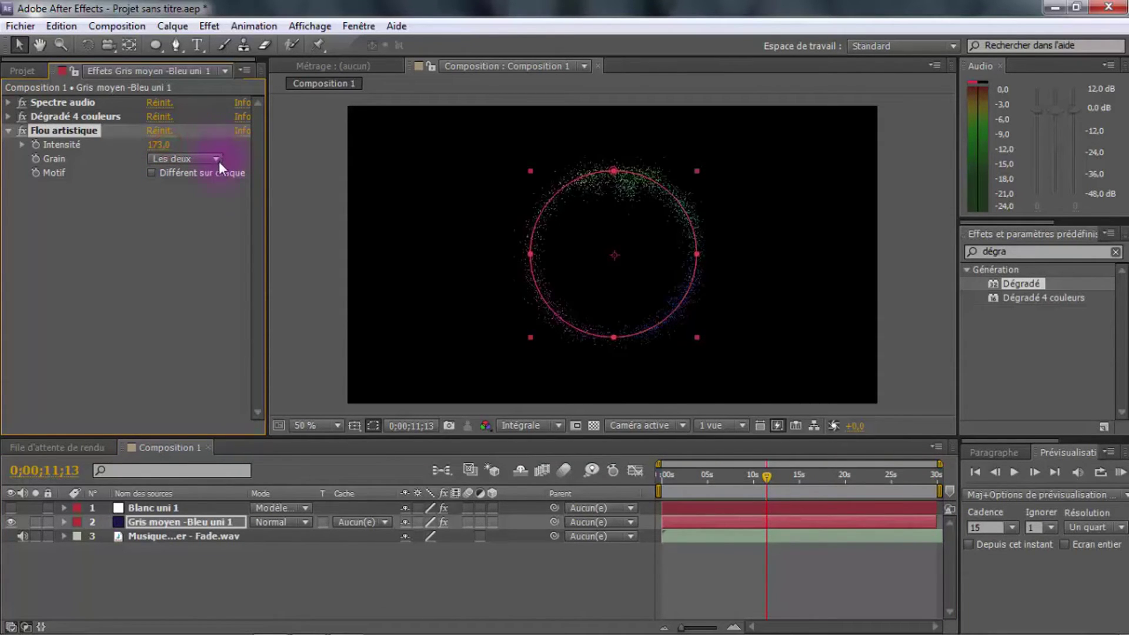
pyautogui.click(217, 159)
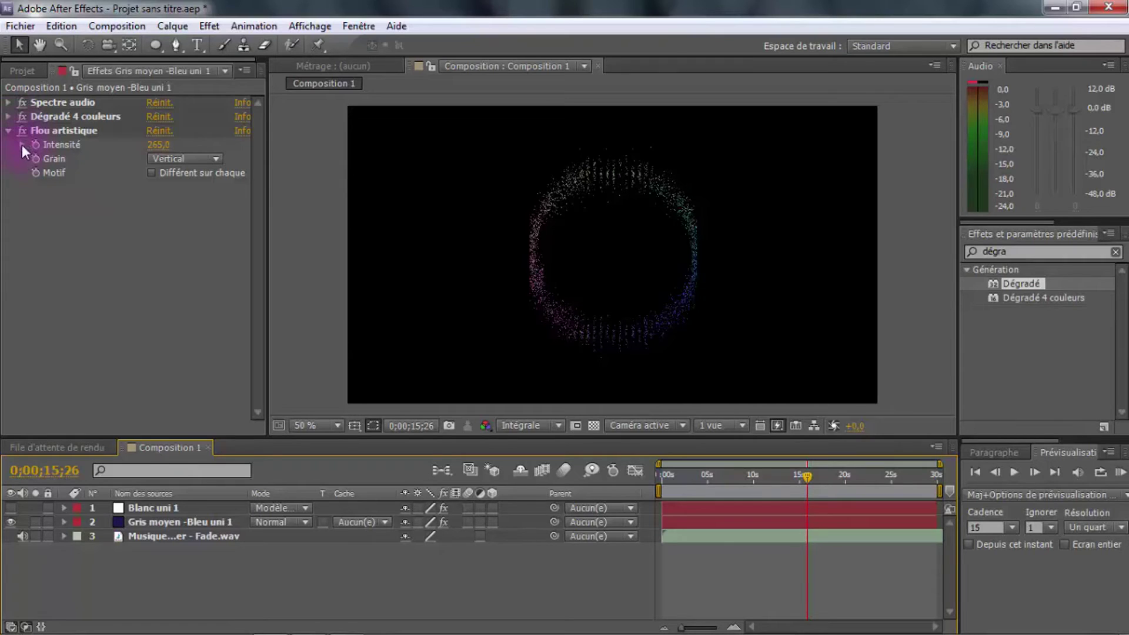
pyautogui.click(22, 131)
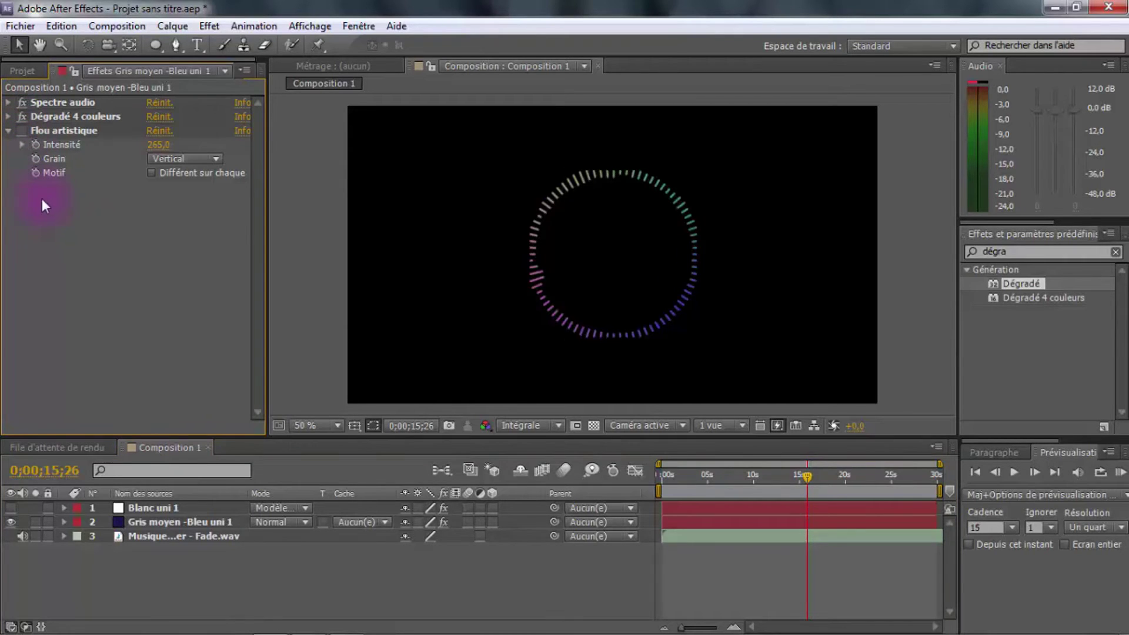
# - Try Lignes analogiques as the Spectre audio effect's Options d'affichage and check the circle at 0;00;09;19
pyautogui.click(8, 103)
pyautogui.moveTo(256, 254); pyautogui.dragTo(256, 365)
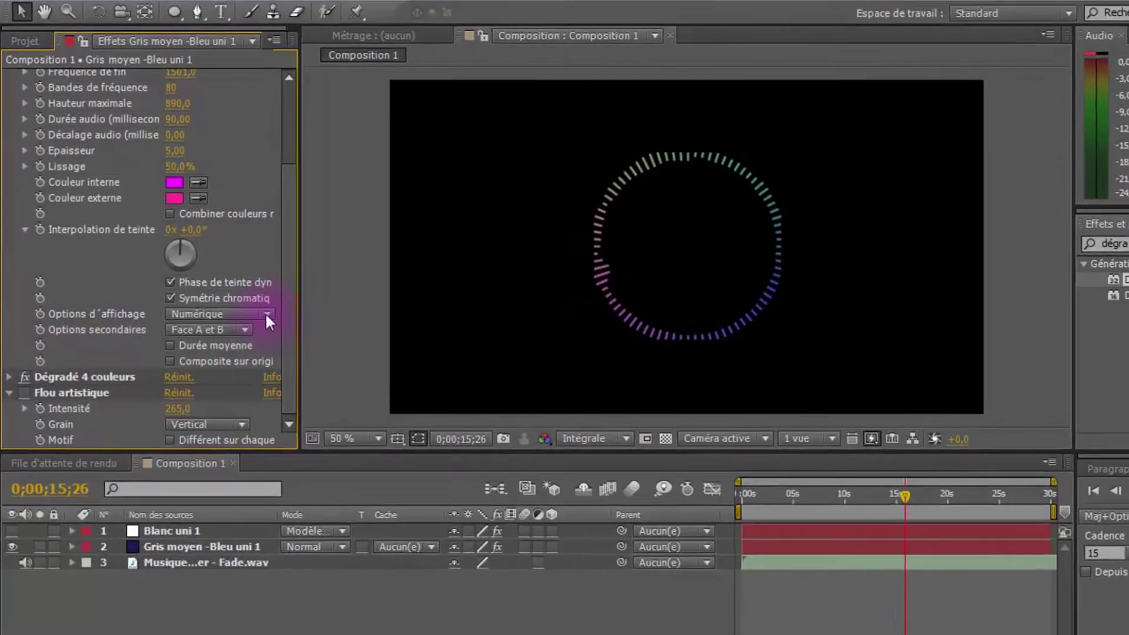
pyautogui.click(236, 314)
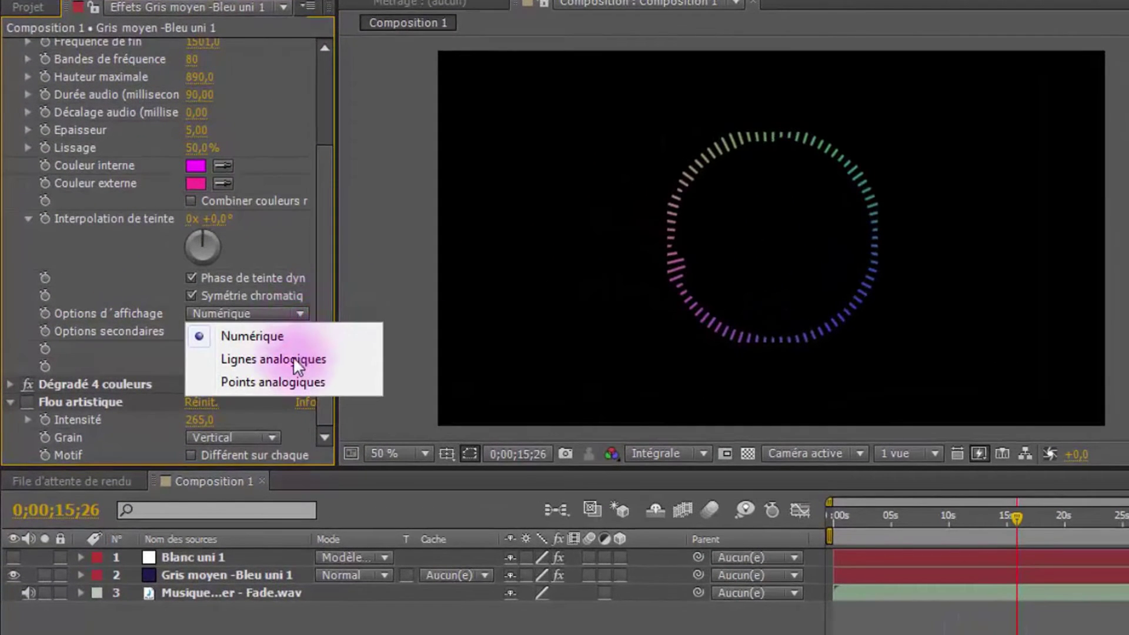
pyautogui.click(291, 358)
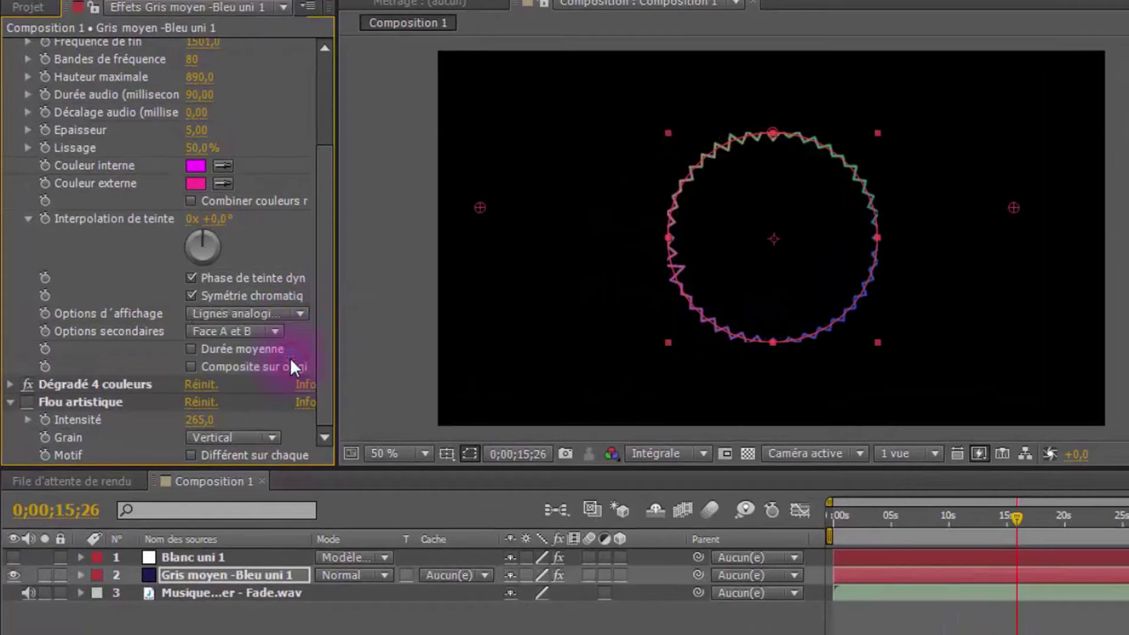
pyautogui.moveTo(926, 517)
pyautogui.mouseDown()
pyautogui.moveTo(879, 513)
pyautogui.moveTo(944, 514)
pyautogui.mouseUp()
pyautogui.click(470, 320)
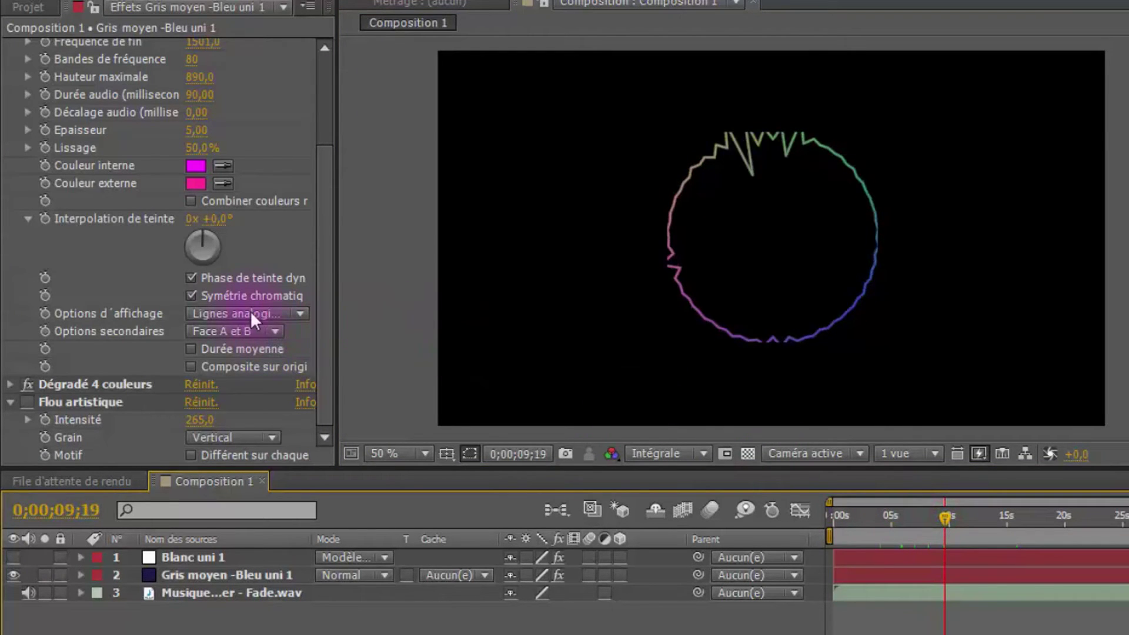
# - Set the Spectre audio effect's Options d'affichage to Points analogiques and check the circle at 0;00;18;22
pyautogui.click(287, 313)
pyautogui.click(291, 380)
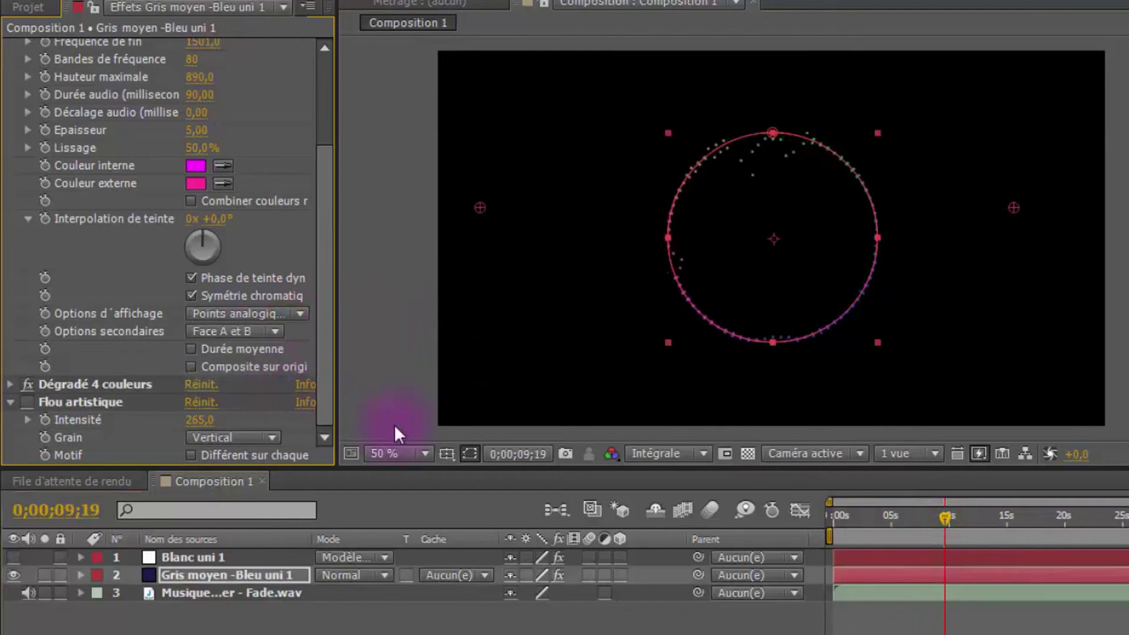
pyautogui.click(404, 335)
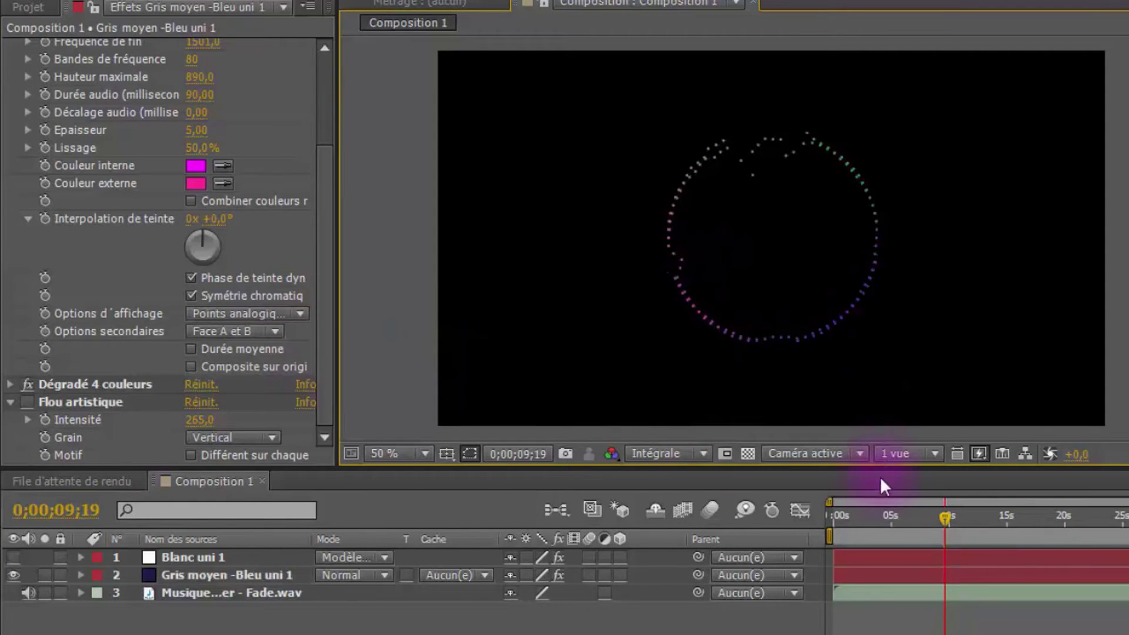
pyautogui.moveTo(1007, 512); pyautogui.dragTo(1051, 521)
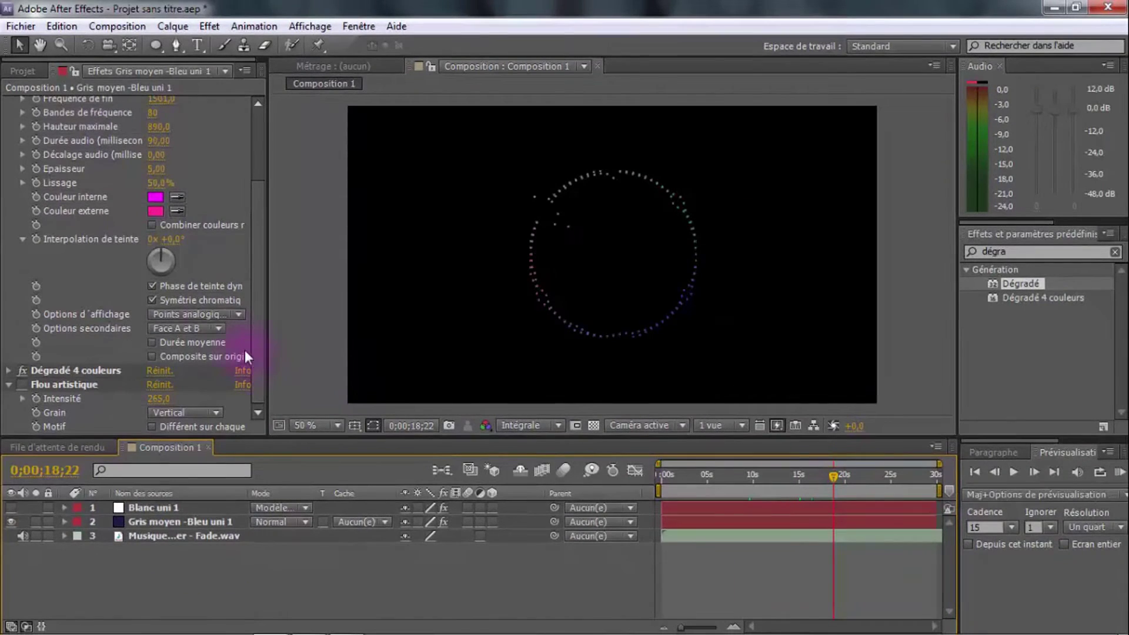
# - Set the Spectre audio effect's Options d'affichage to Numérique and check the circle at 0;00;00;19
pyautogui.click(228, 314)
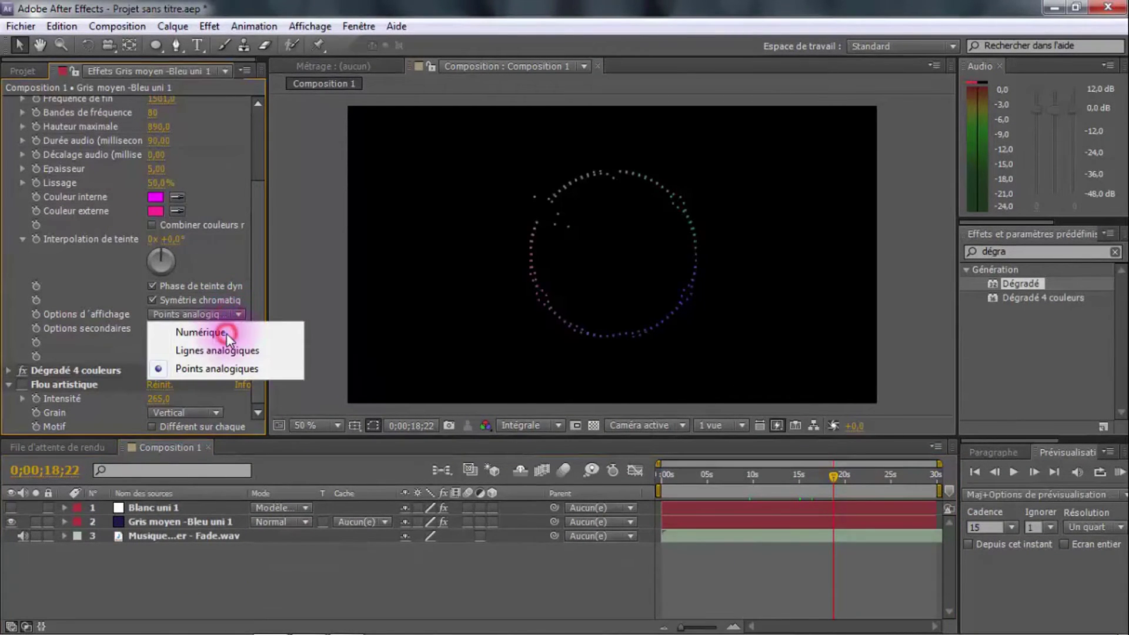
pyautogui.click(227, 333)
pyautogui.moveTo(689, 473); pyautogui.dragTo(667, 474)
pyautogui.click(88, 253)
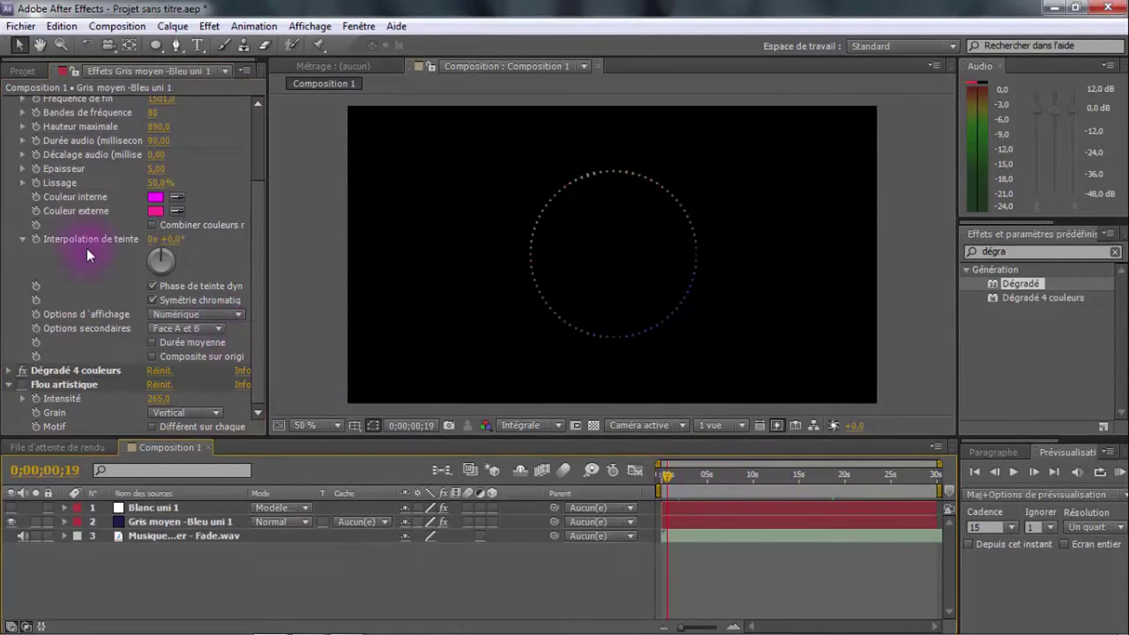
# - Turn off the Dégradé 4 couleurs effect and collapse the Flou artistique and Spectre audio settings
pyautogui.click(22, 370)
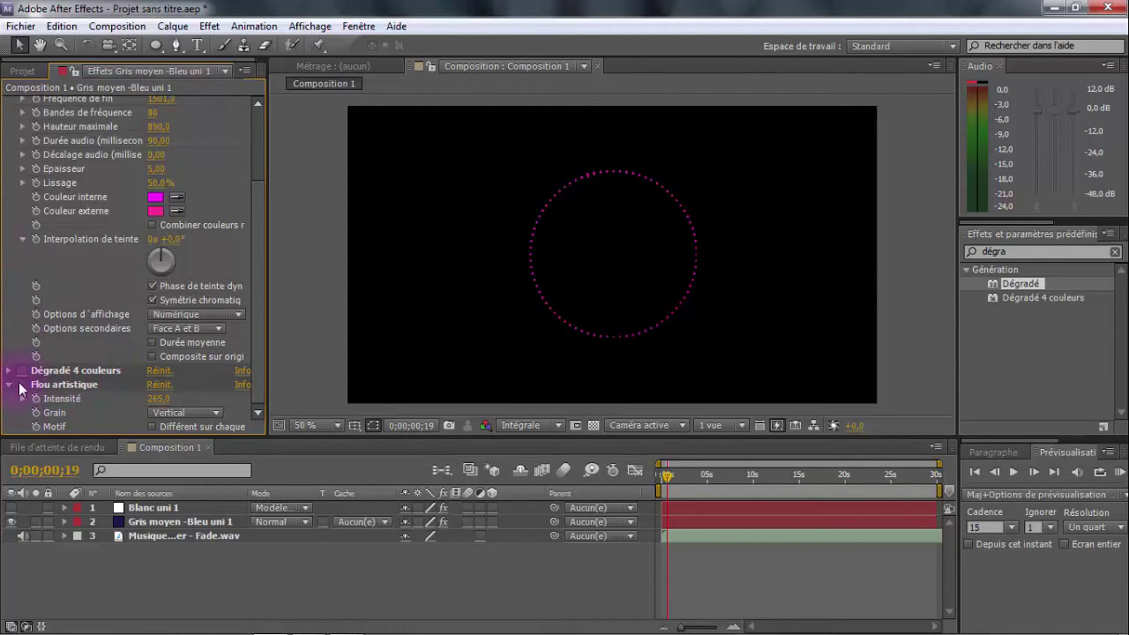
pyautogui.click(9, 384)
pyautogui.scroll(3, 12, 358)
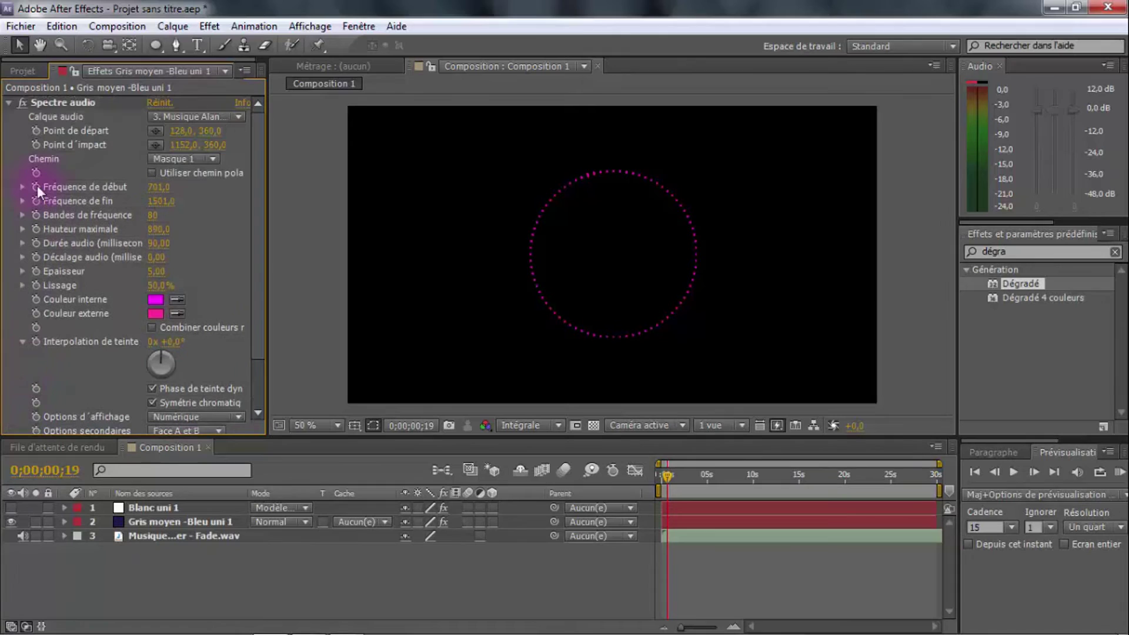
pyautogui.click(8, 103)
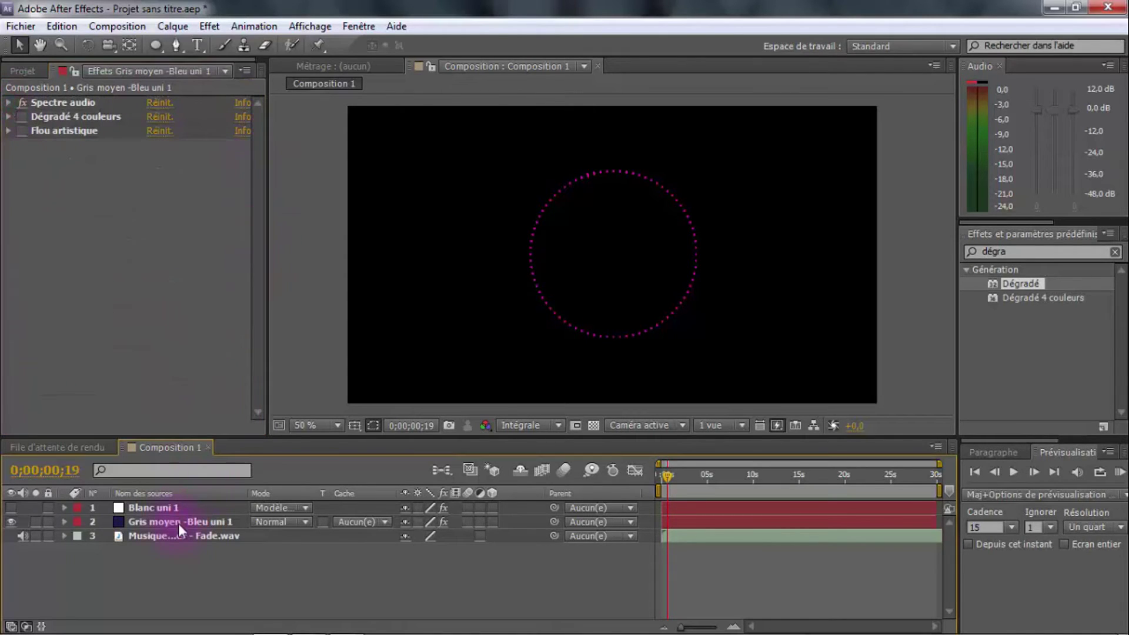
# - Delete the Blanc uni 1 layer from Composition 1 and dismiss the Windows notification
pyautogui.click(174, 506)
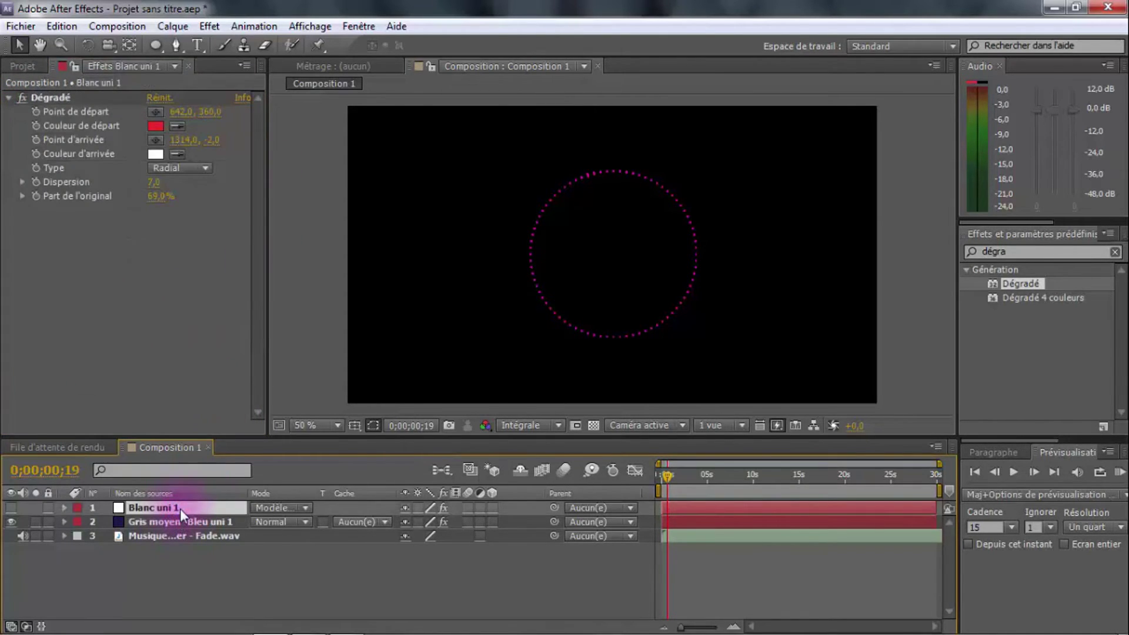
pyautogui.press('Delete')
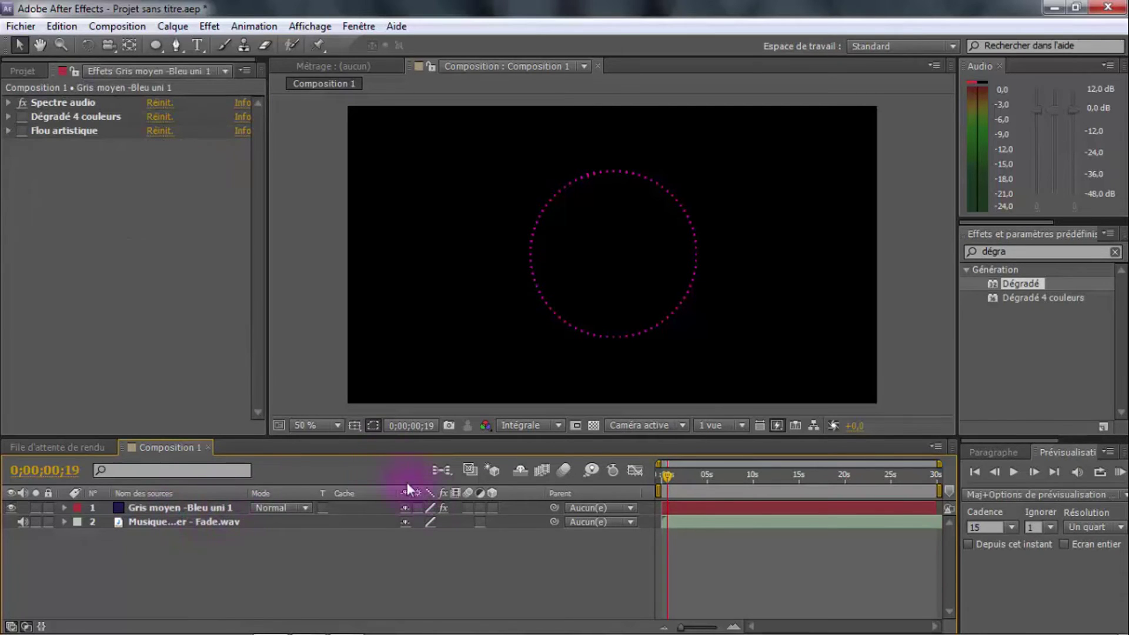
pyautogui.click(172, 504)
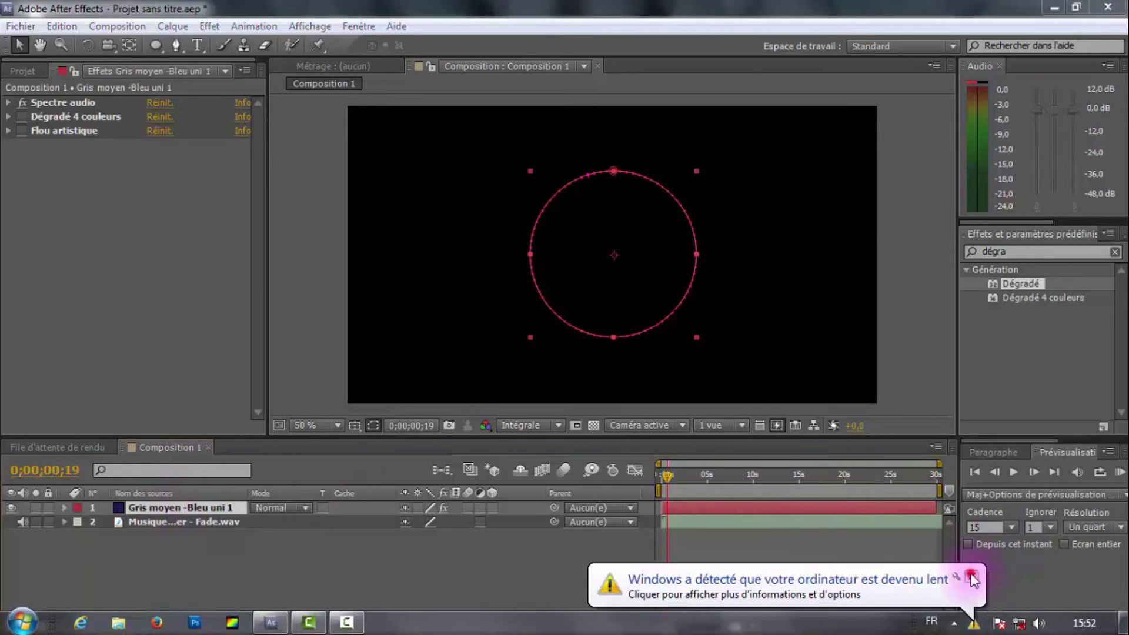
pyautogui.click(975, 576)
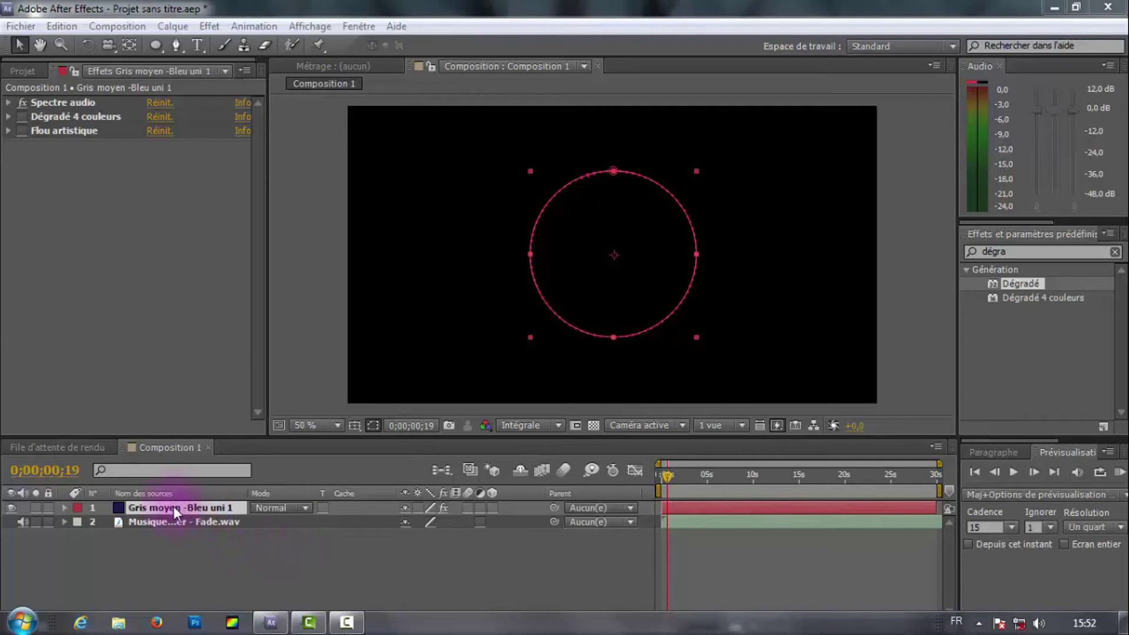
# - Create a new Calque d'effets above the spectrum layer in Composition 1
pyautogui.rightClick(208, 563)
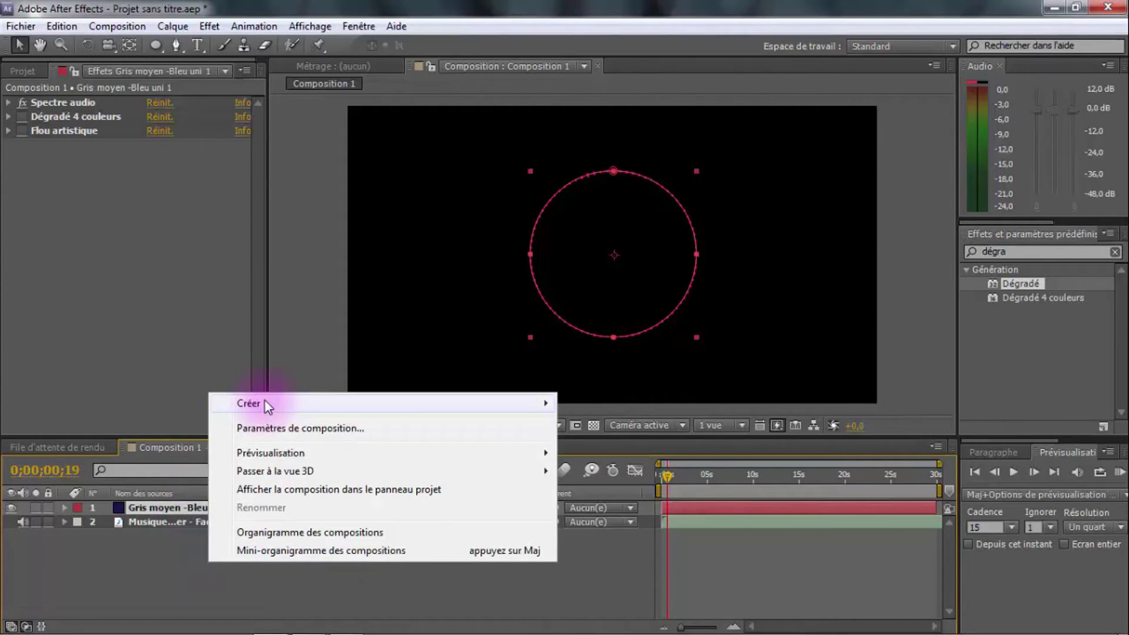
pyautogui.moveTo(269, 404)
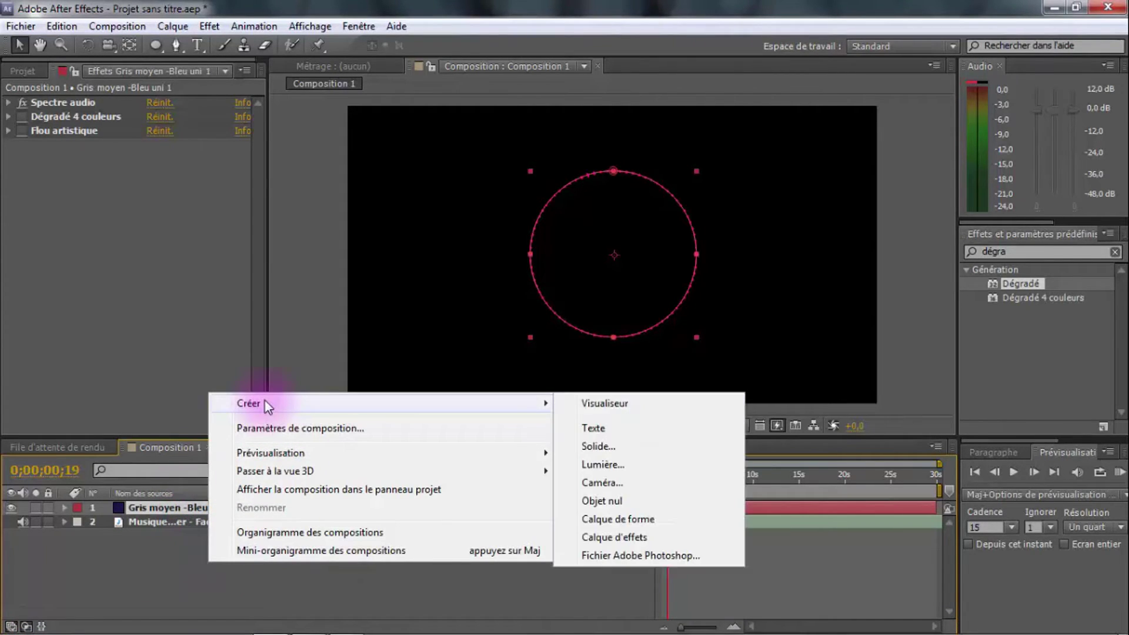
pyautogui.click(620, 538)
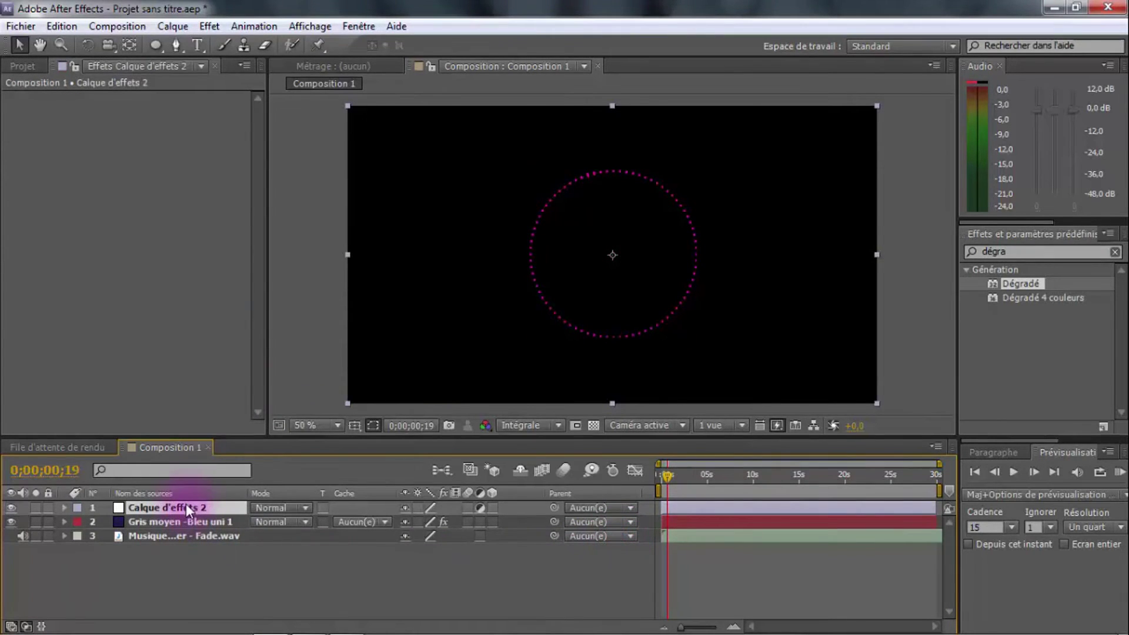
# - Apply Video Copilot's Optical Flares effect to Calque d'effets 2 with its Render Mode set to On Transparent
pyautogui.click(208, 27)
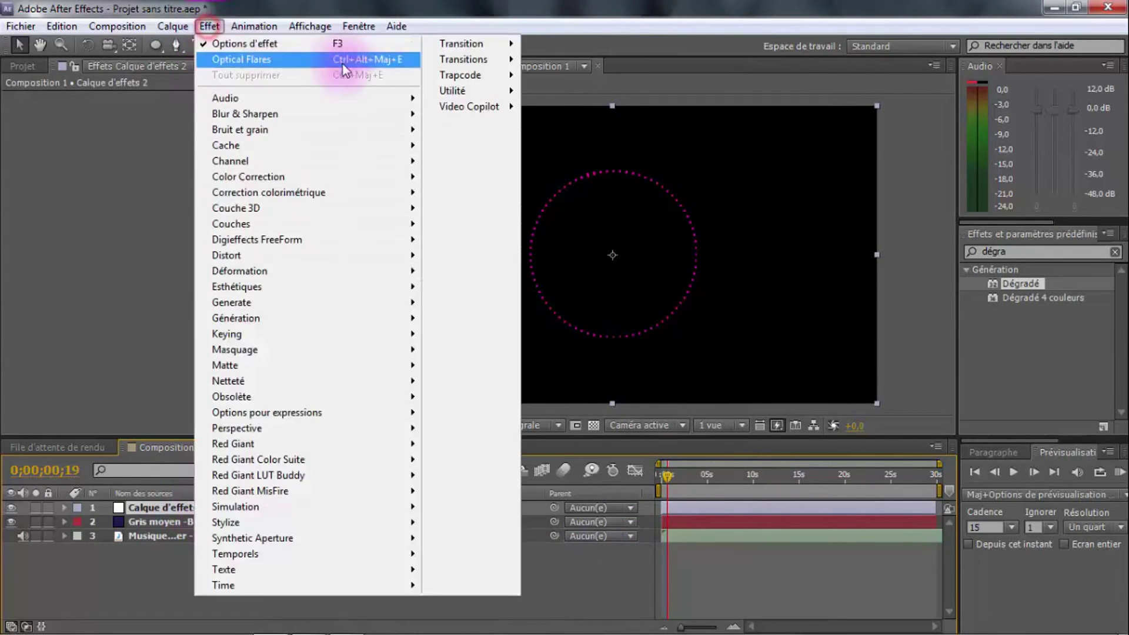
pyautogui.moveTo(458, 106)
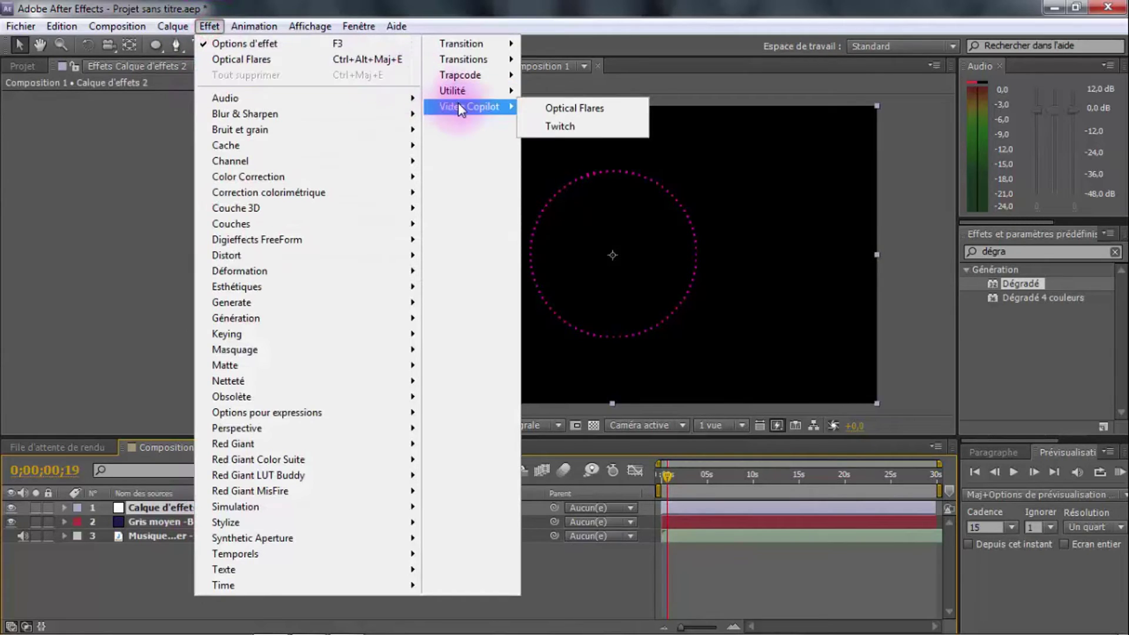
pyautogui.click(562, 109)
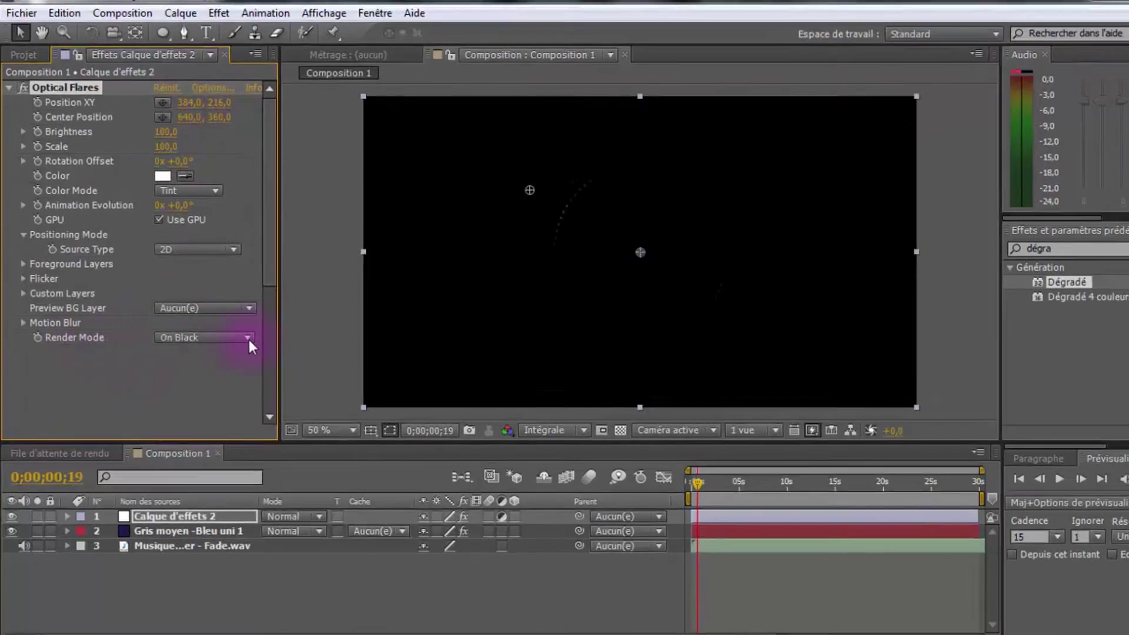
pyautogui.click(235, 337)
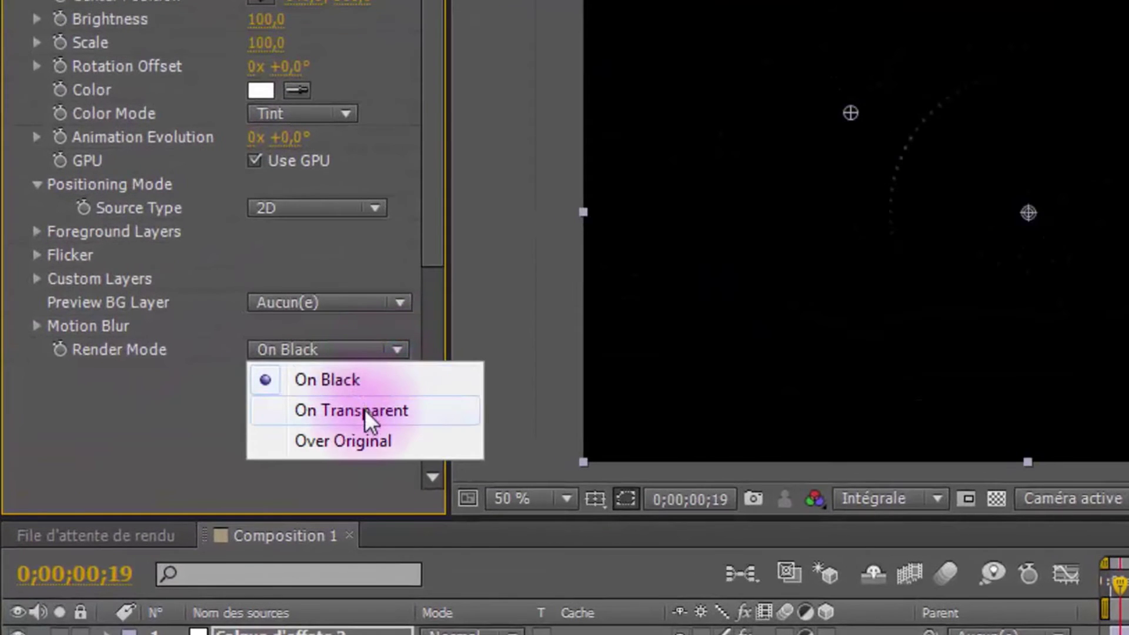
pyautogui.click(365, 409)
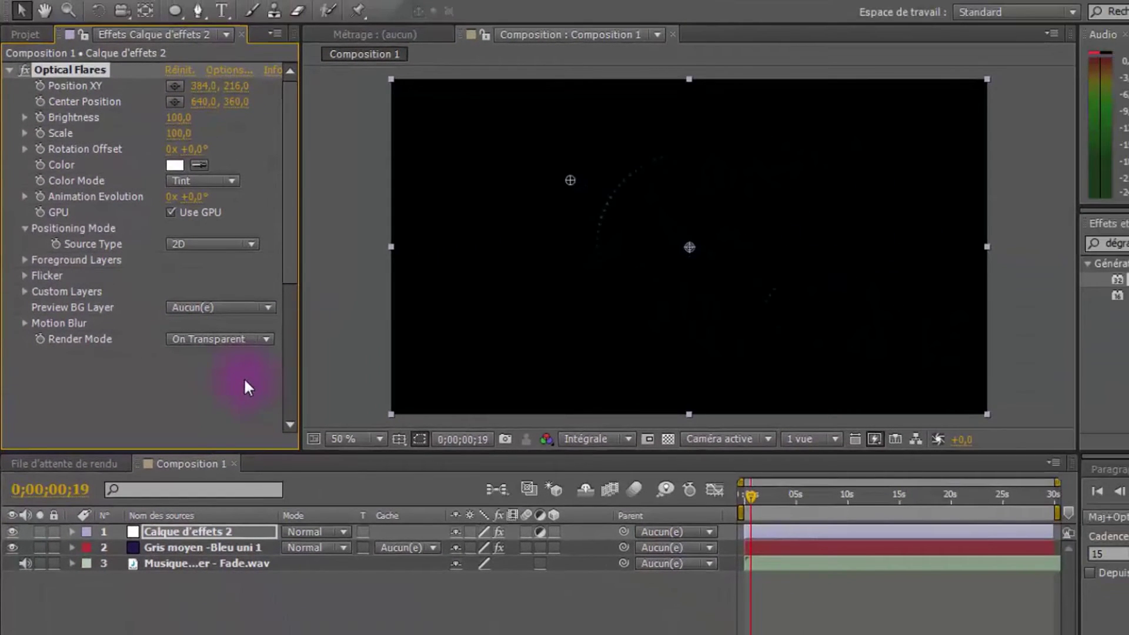
# - Add a Glint lens object in the Optical Flares options and turn off the adjustment switch of Calque d'effets 2
pyautogui.click(231, 72)
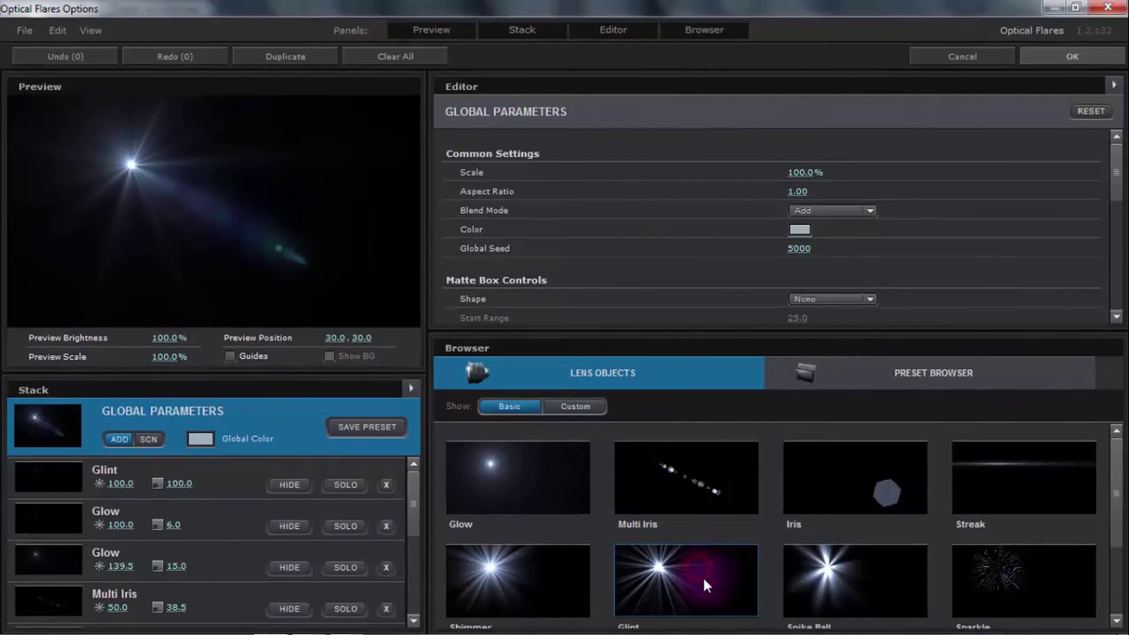
pyautogui.click(674, 577)
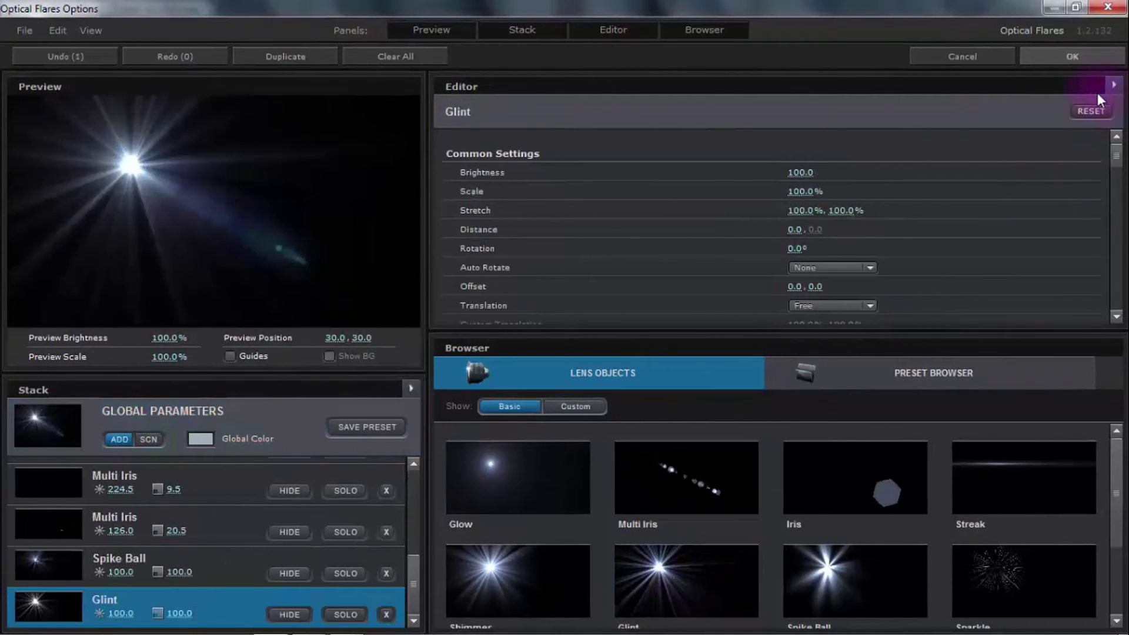
pyautogui.click(1085, 59)
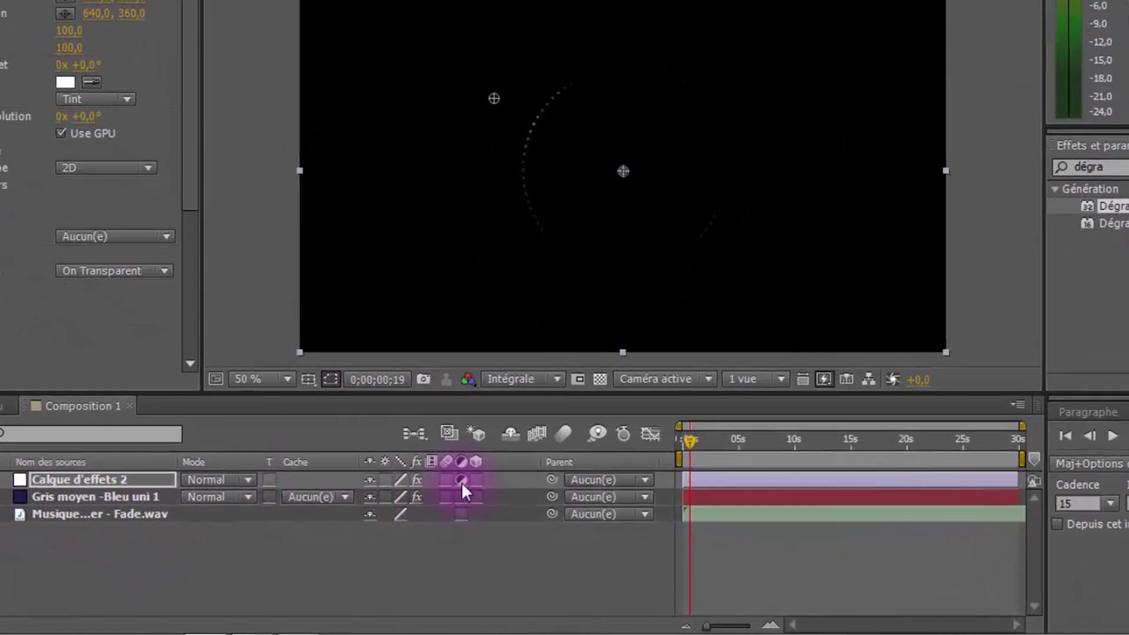
pyautogui.click(462, 480)
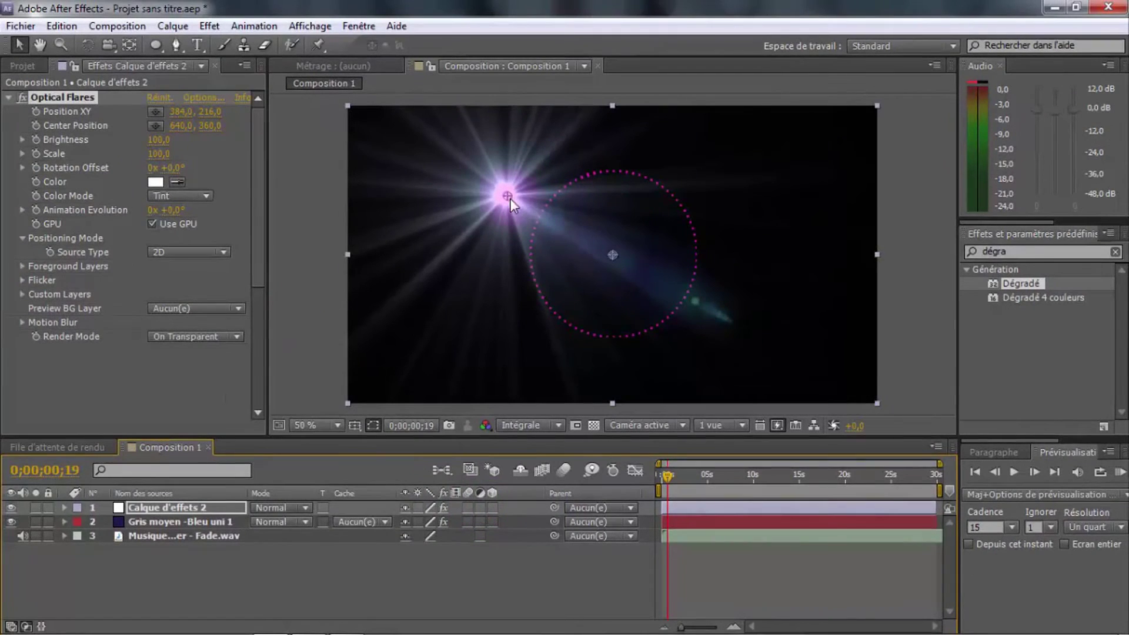
# - Centre the flare in the circle at about 642, 362 and set its Scale to 50 and Brightness to 210
pyautogui.moveTo(506, 196); pyautogui.dragTo(615, 257)
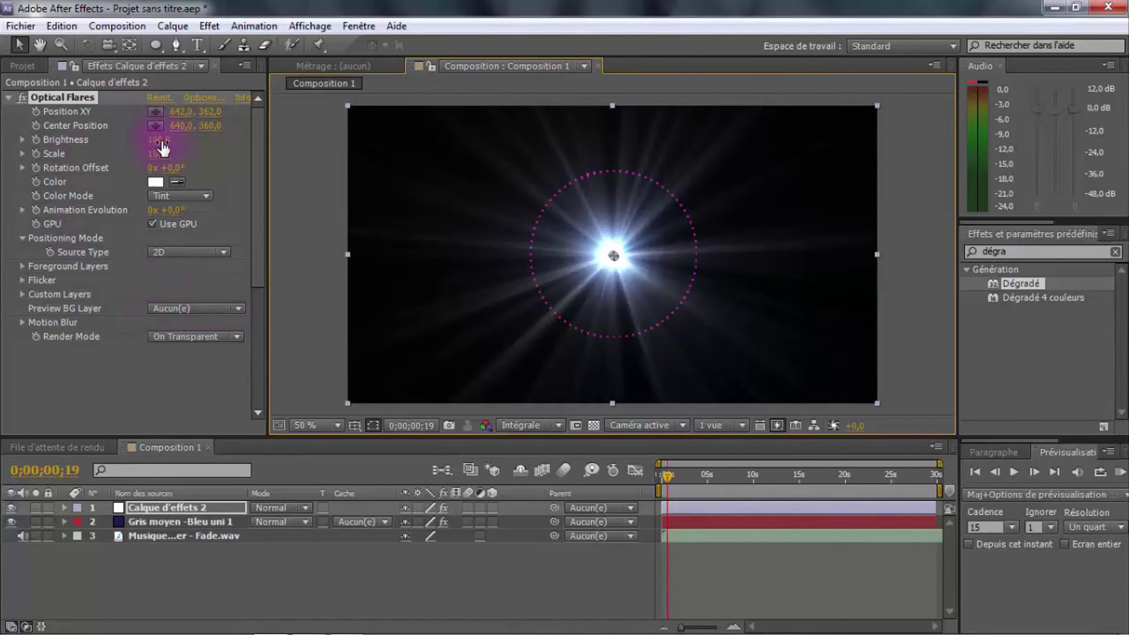
pyautogui.moveTo(165, 148); pyautogui.dragTo(151, 146)
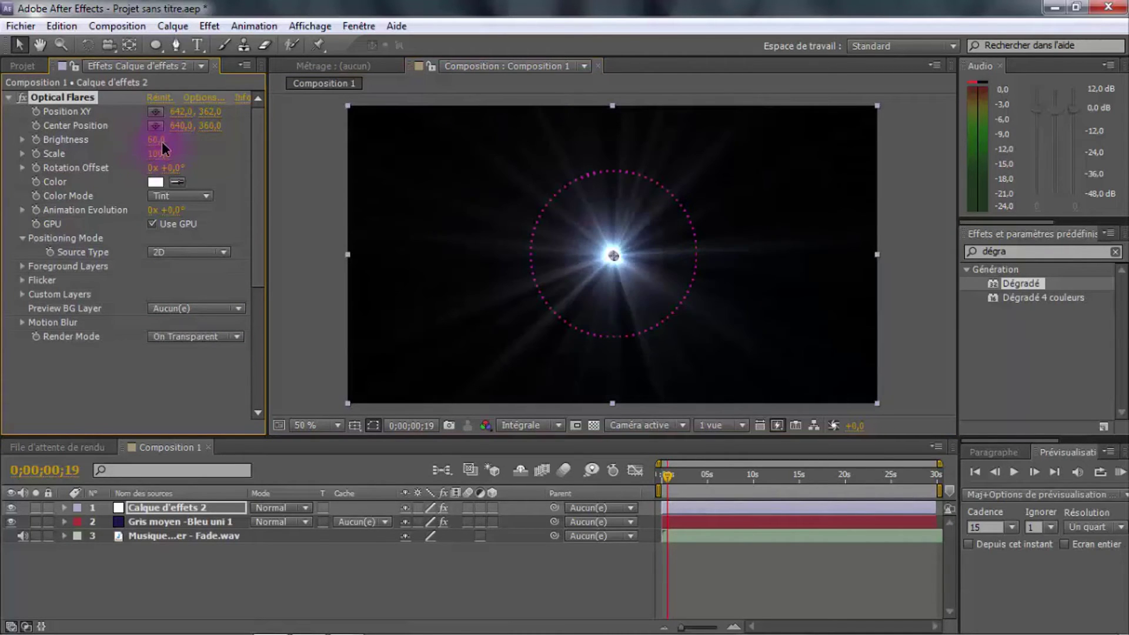
pyautogui.click(164, 154)
pyautogui.write('50')
pyautogui.press('Return')
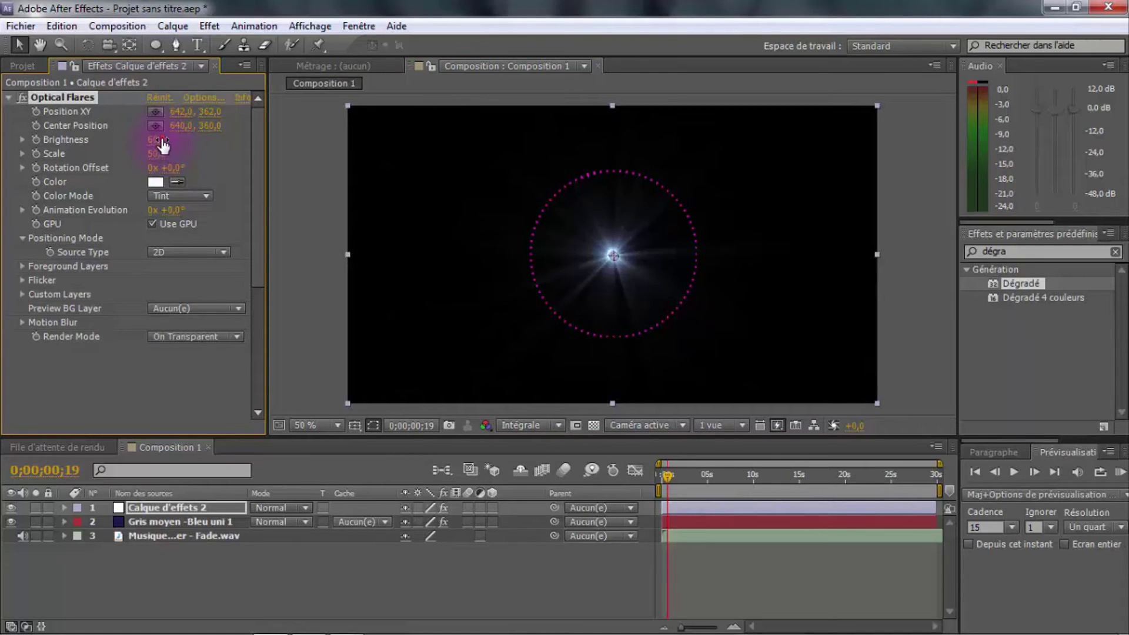
pyautogui.moveTo(158, 140); pyautogui.dragTo(187, 138)
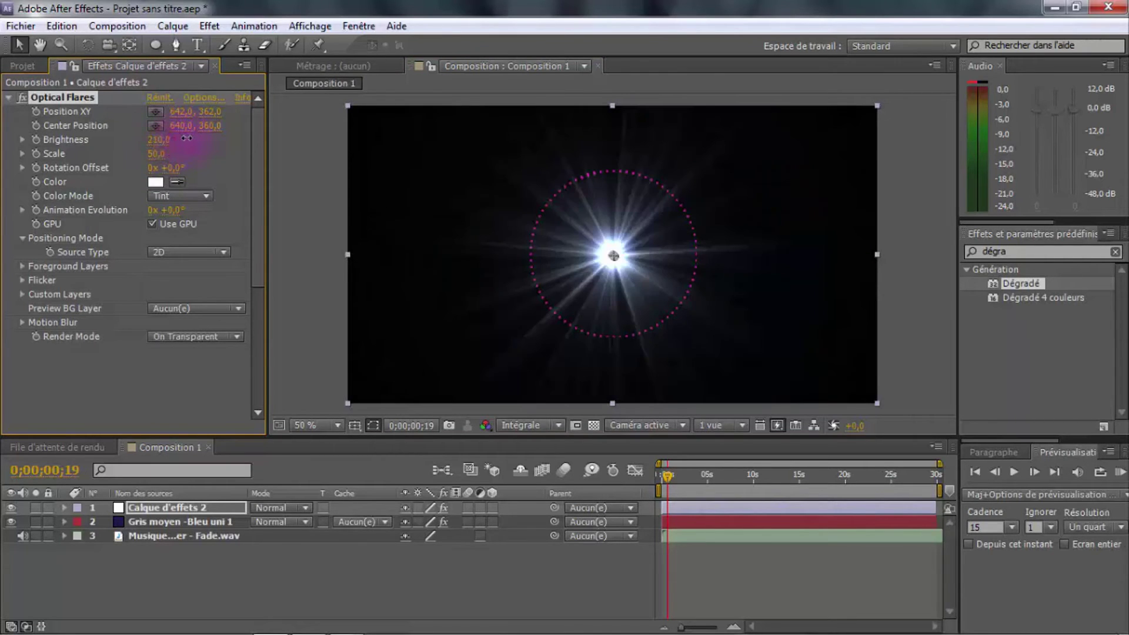
# - Set the Optical Flares Color to a bright magenta pink with a hue of 316°
pyautogui.click(156, 182)
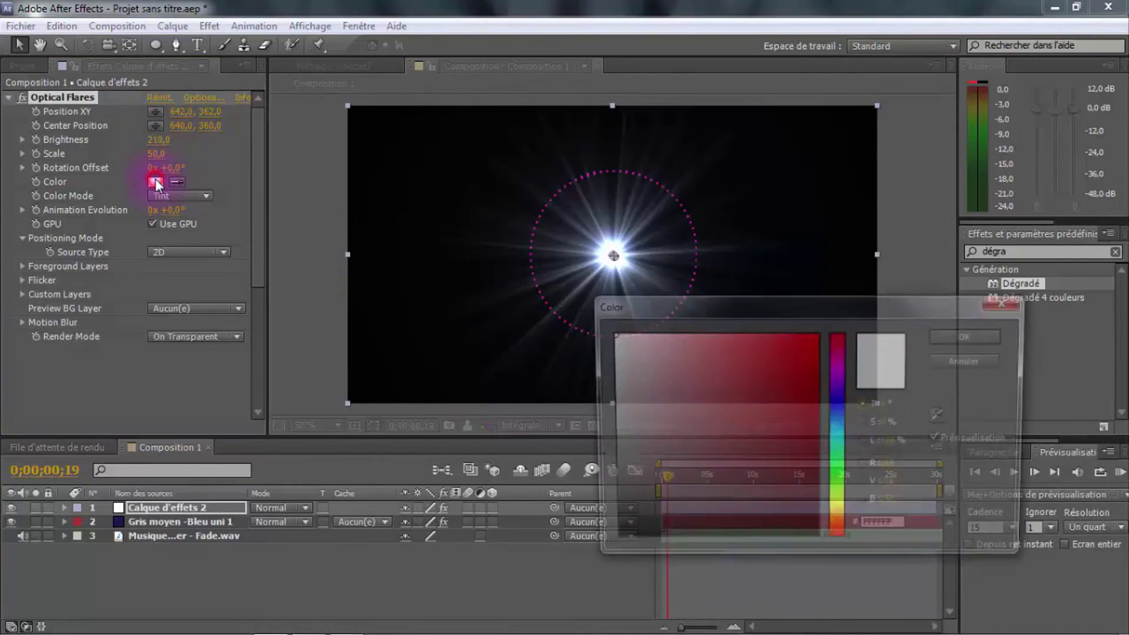
pyautogui.click(842, 359)
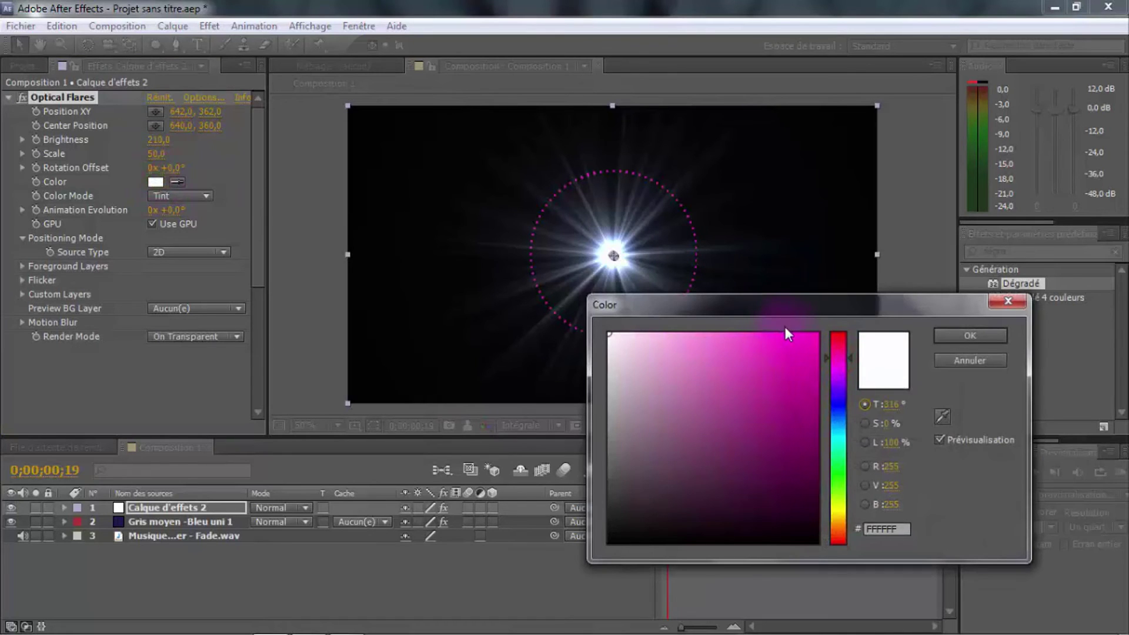
pyautogui.moveTo(788, 333); pyautogui.dragTo(751, 337)
pyautogui.click(948, 336)
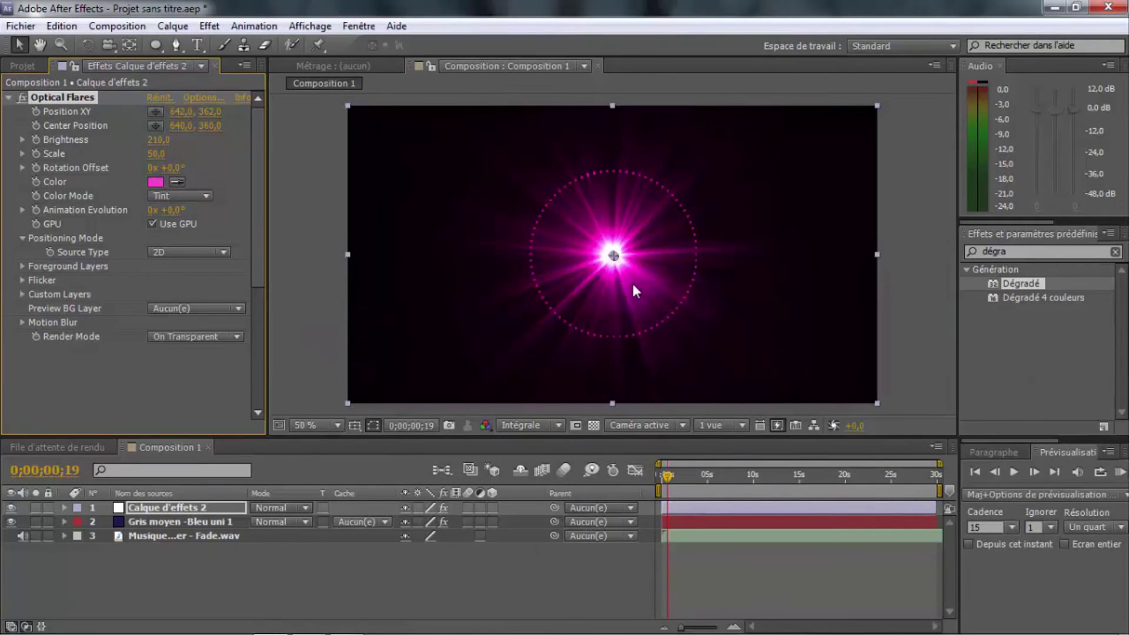
pyautogui.click(309, 350)
pyautogui.click(182, 509)
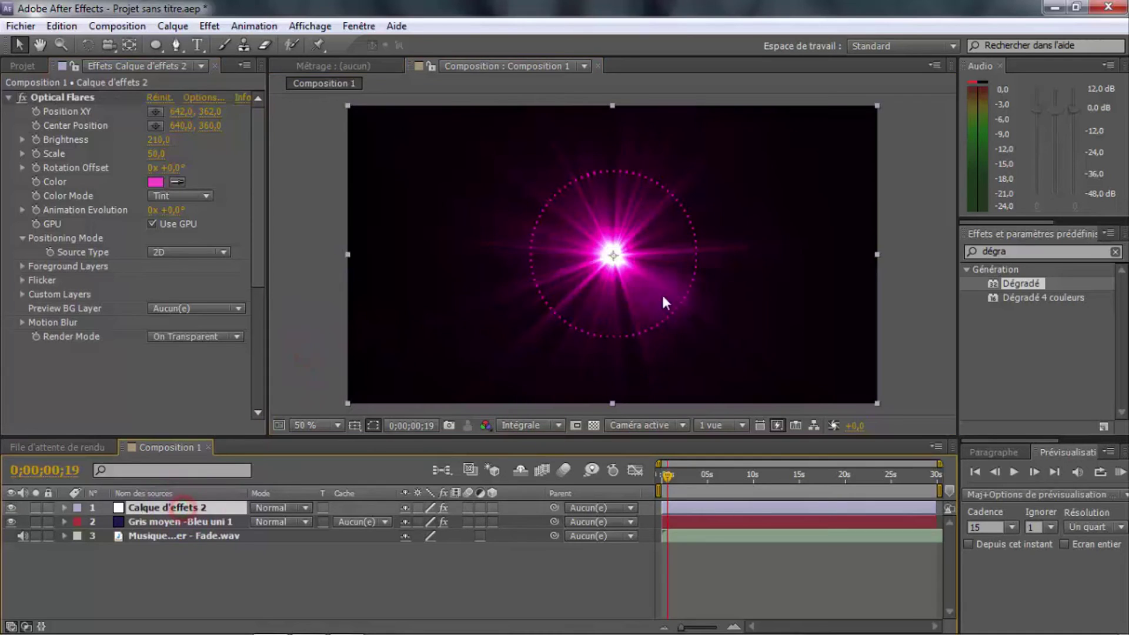
# - Convert the Fade music layer's audio data into keyframes and dismiss the Windows notification
pyautogui.click(158, 536)
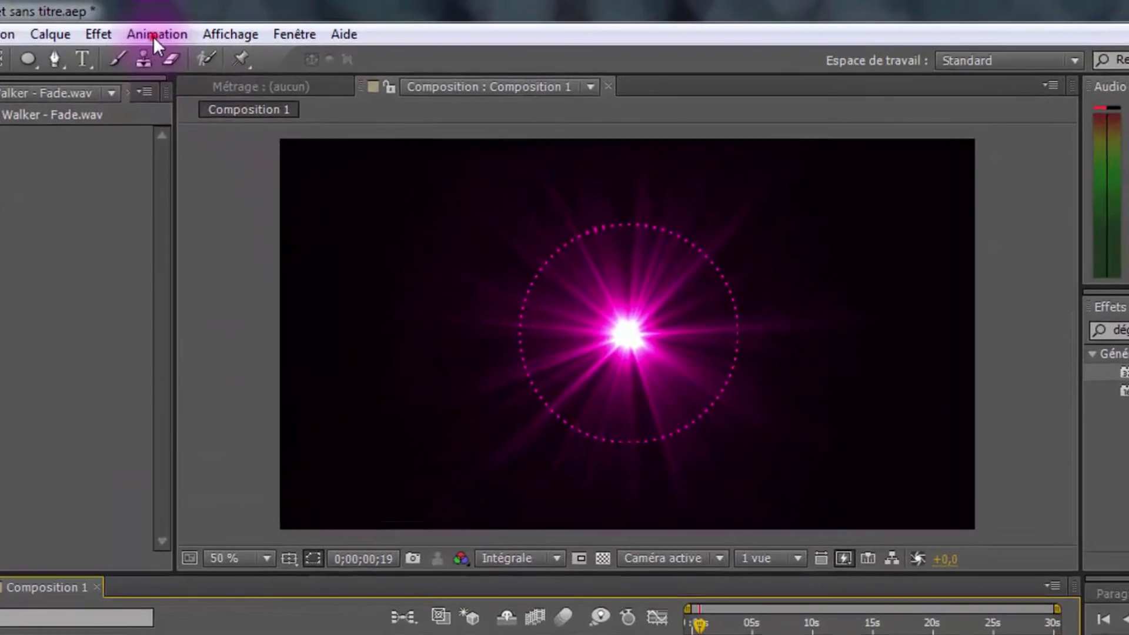
pyautogui.click(154, 36)
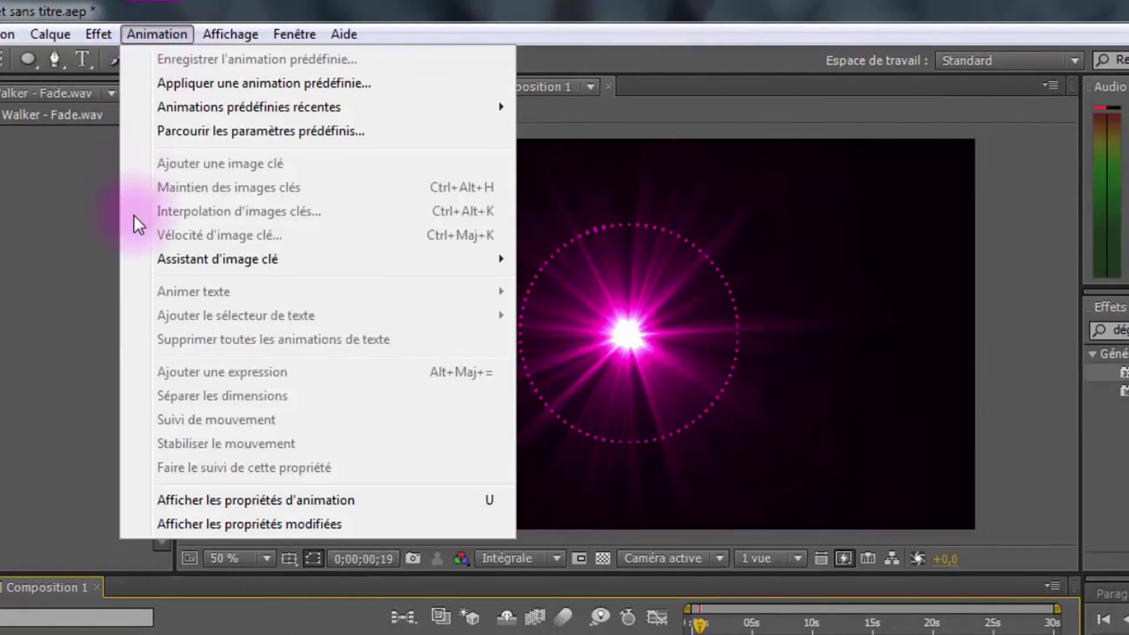
pyautogui.moveTo(163, 262)
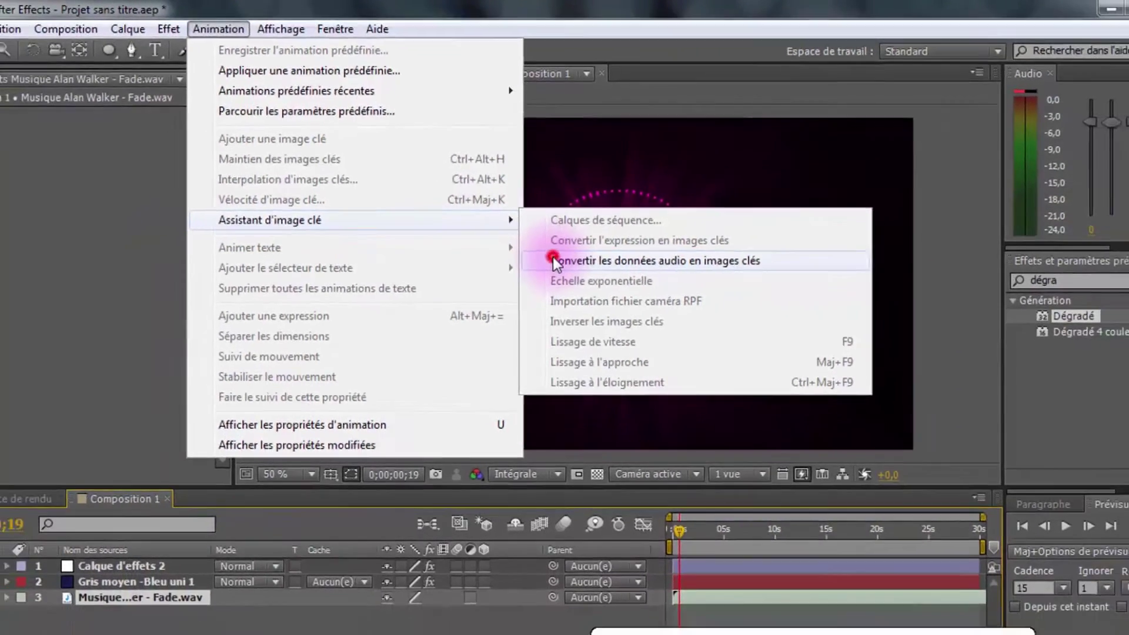
pyautogui.click(552, 306)
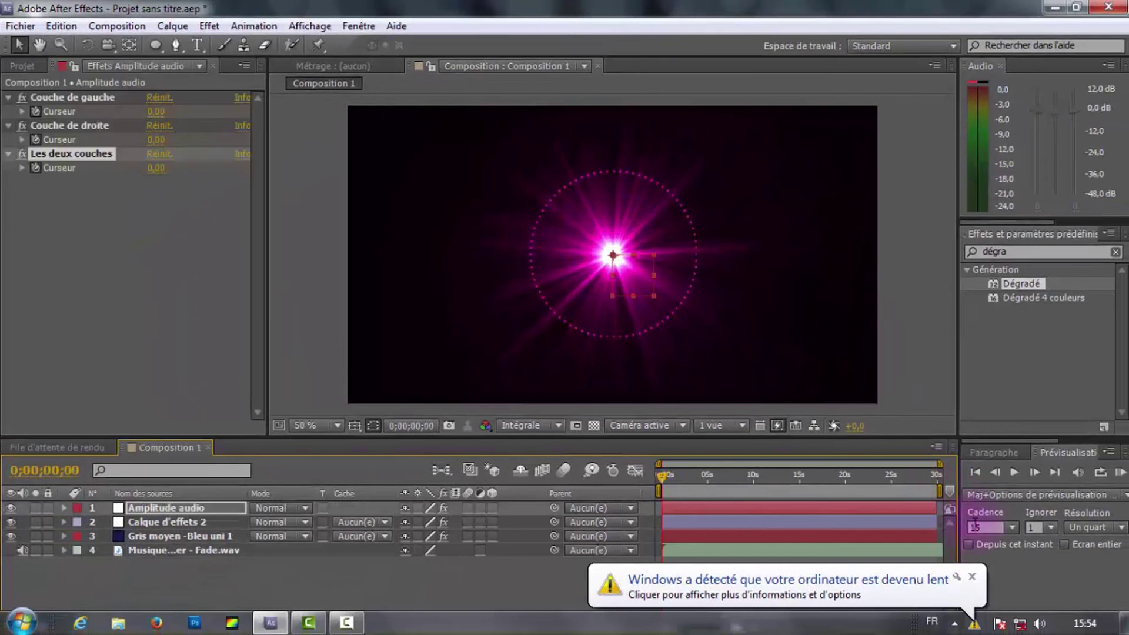
pyautogui.click(971, 578)
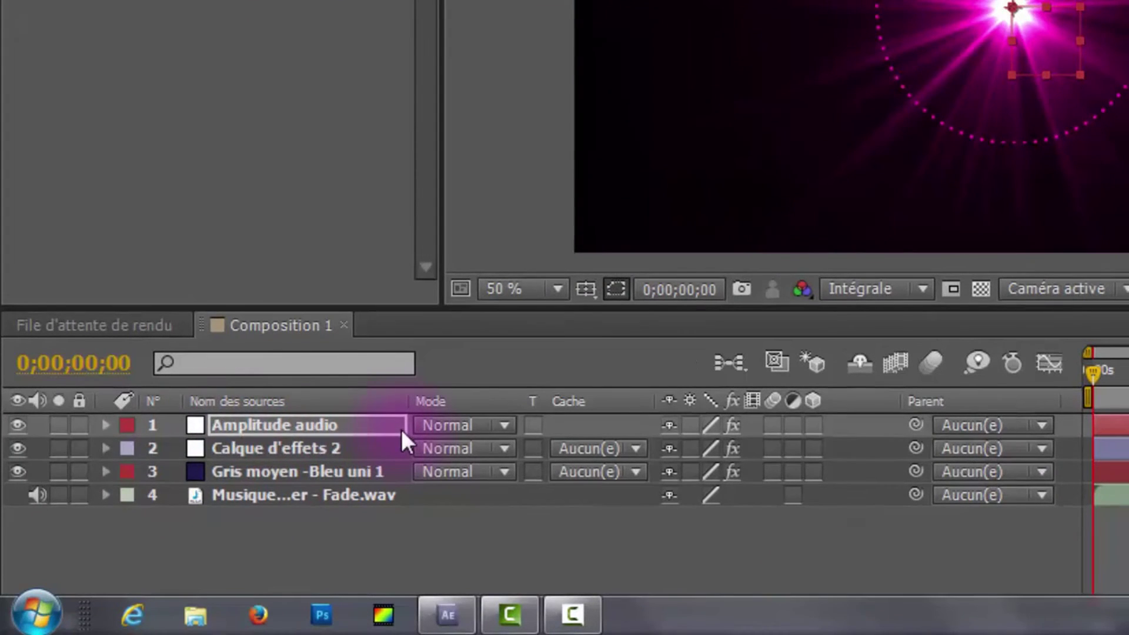
# - Expand the effects of the Amplitude audio layer down to the Curseur sliders of Couche de gauche and Couche de droite
pyautogui.click(105, 424)
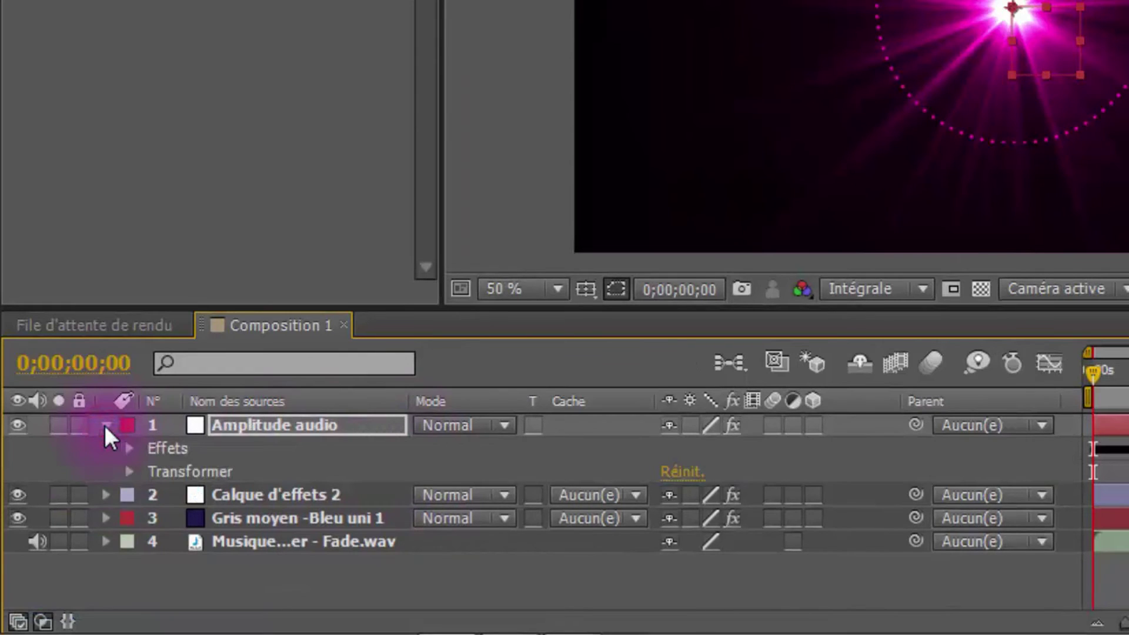
pyautogui.click(126, 450)
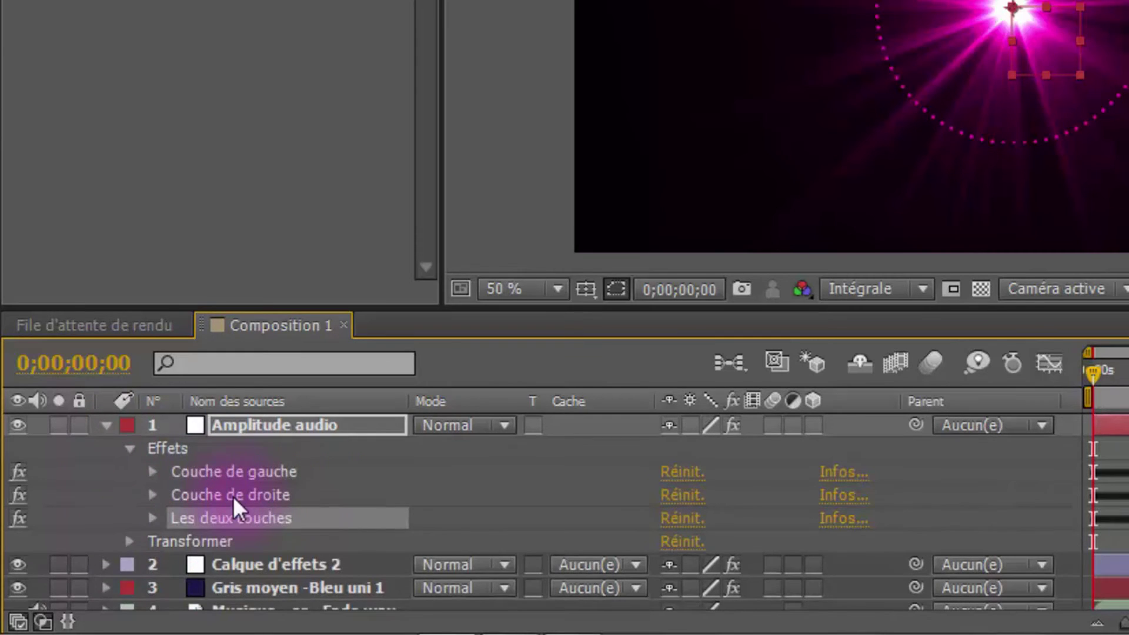
pyautogui.click(151, 471)
pyautogui.click(150, 518)
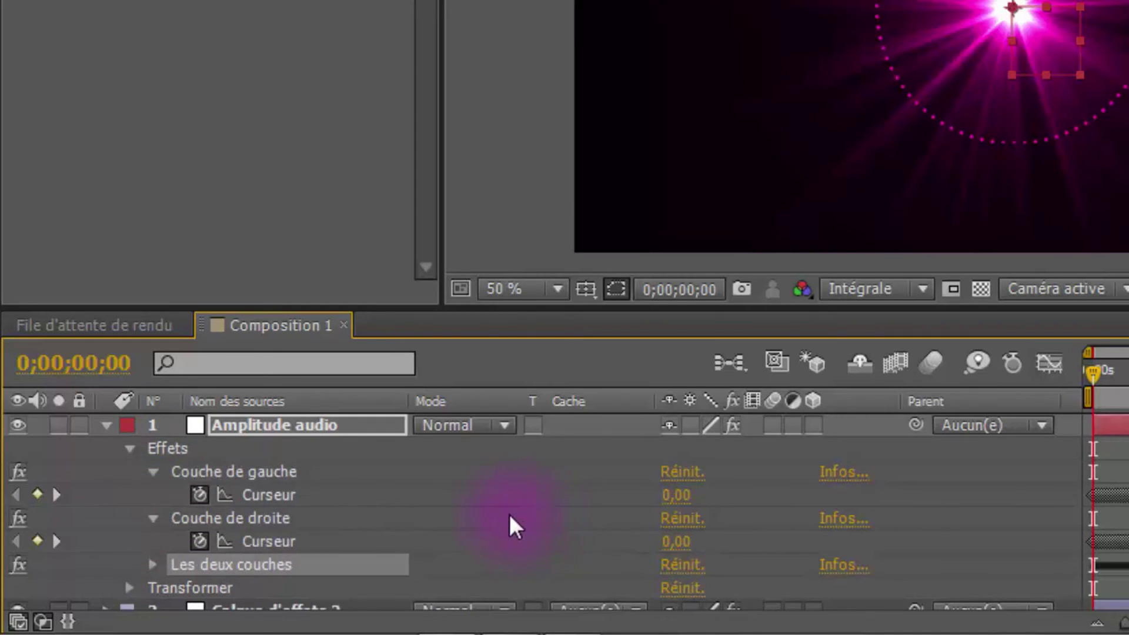
pyautogui.scroll(-2, 509, 514)
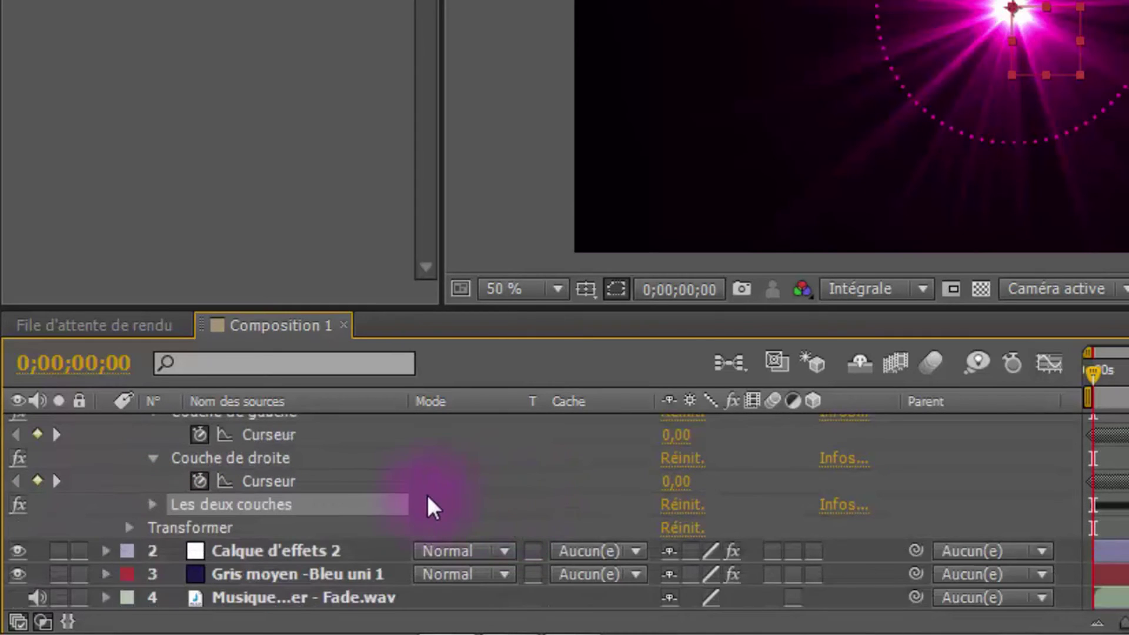
# - Expand the Optical Flares effect properties of the Calque d'effets 2 layer
pyautogui.click(274, 552)
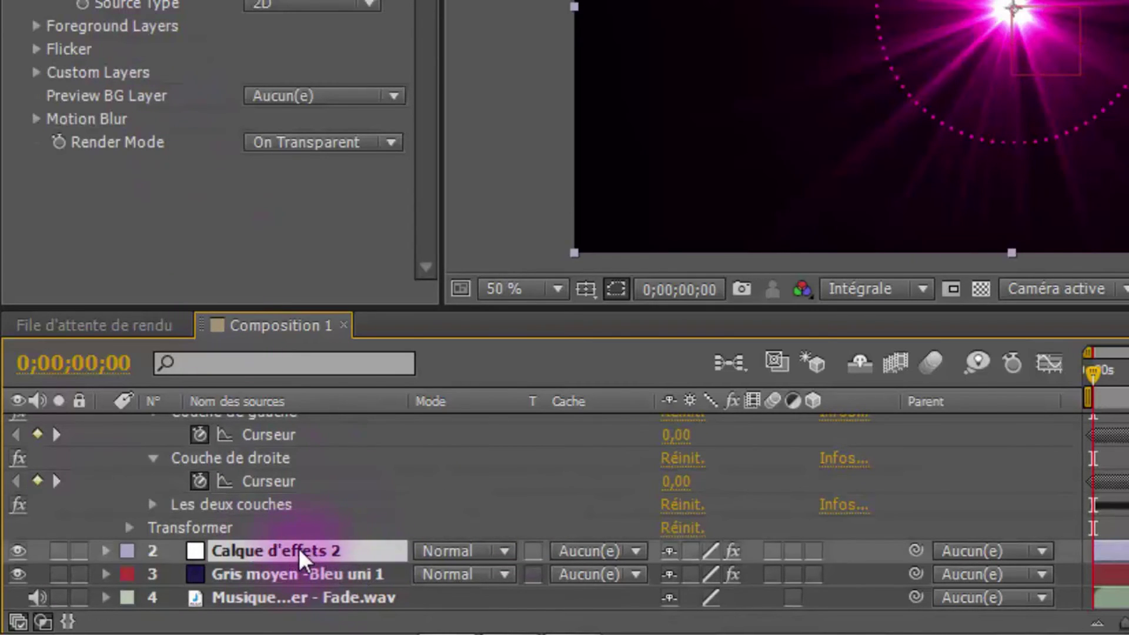
pyautogui.click(106, 551)
pyautogui.scroll(-2, 144, 557)
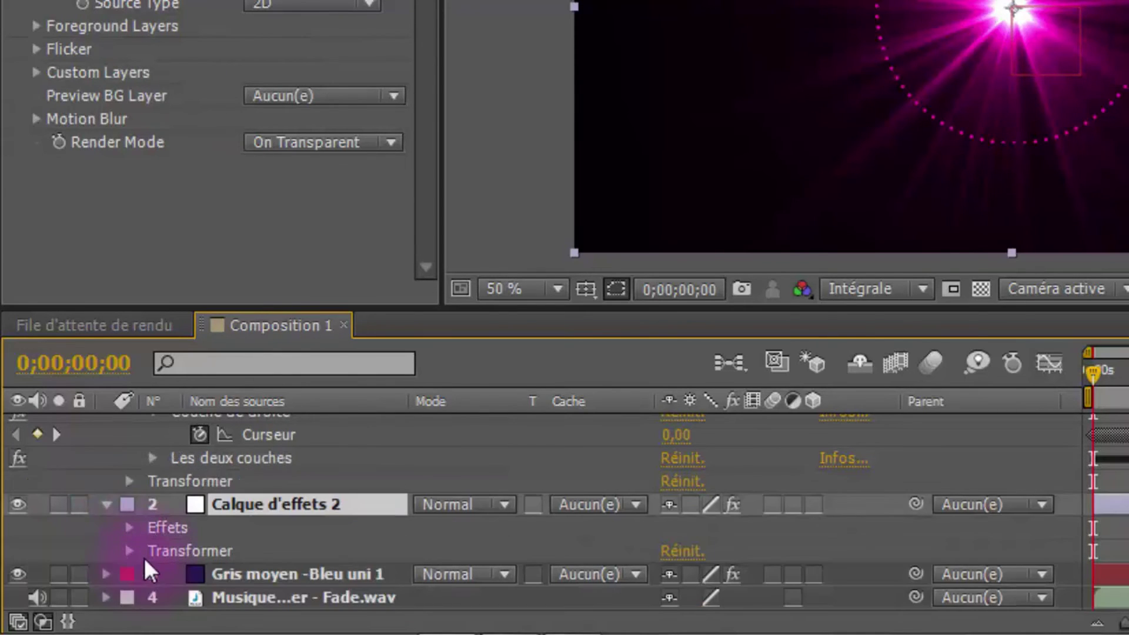
pyautogui.click(130, 528)
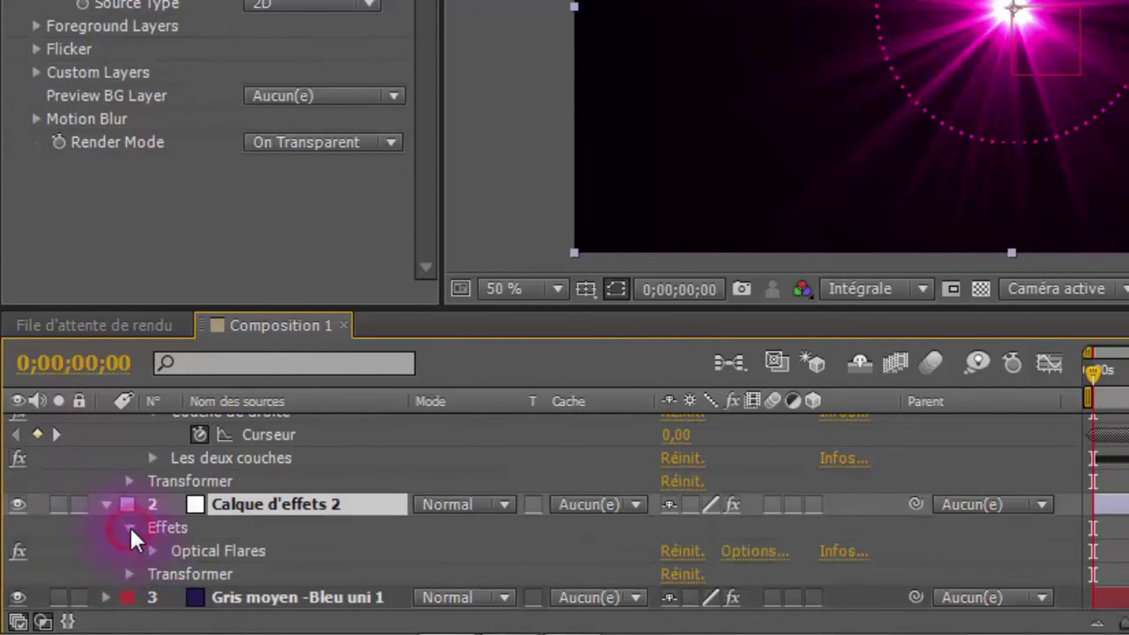
pyautogui.click(152, 550)
pyautogui.scroll(-3, 154, 564)
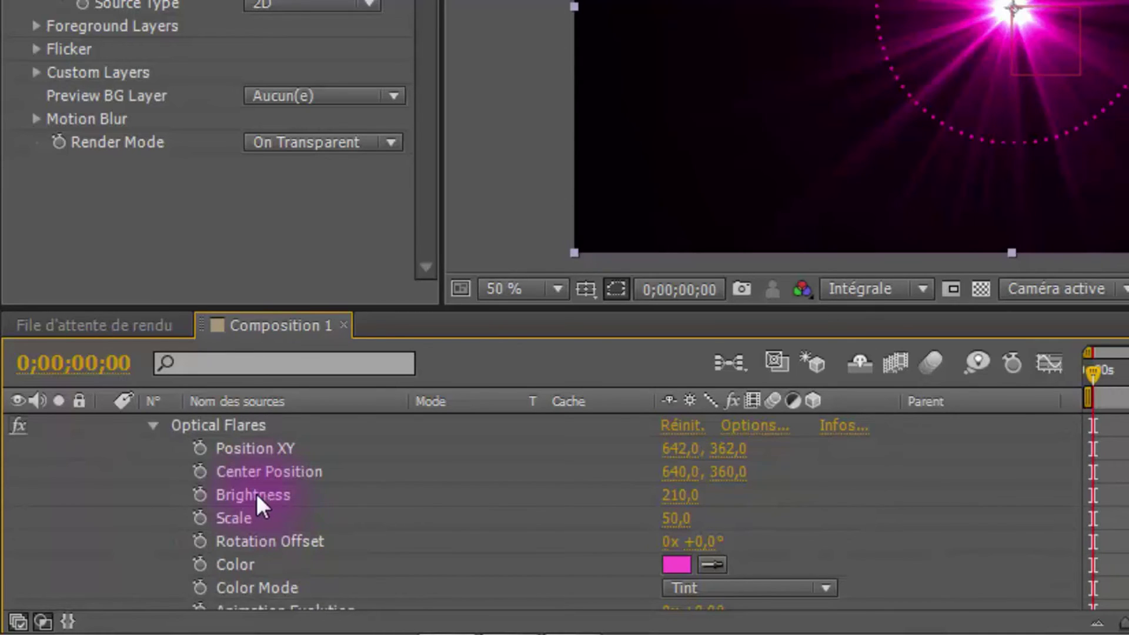
# - Add an expression to the Optical Flares Brightness that links it to the Couche de droite Curseur of Amplitude audio
pyautogui.keyDown('alt'); pyautogui.click(199, 495); pyautogui.keyUp('alt')
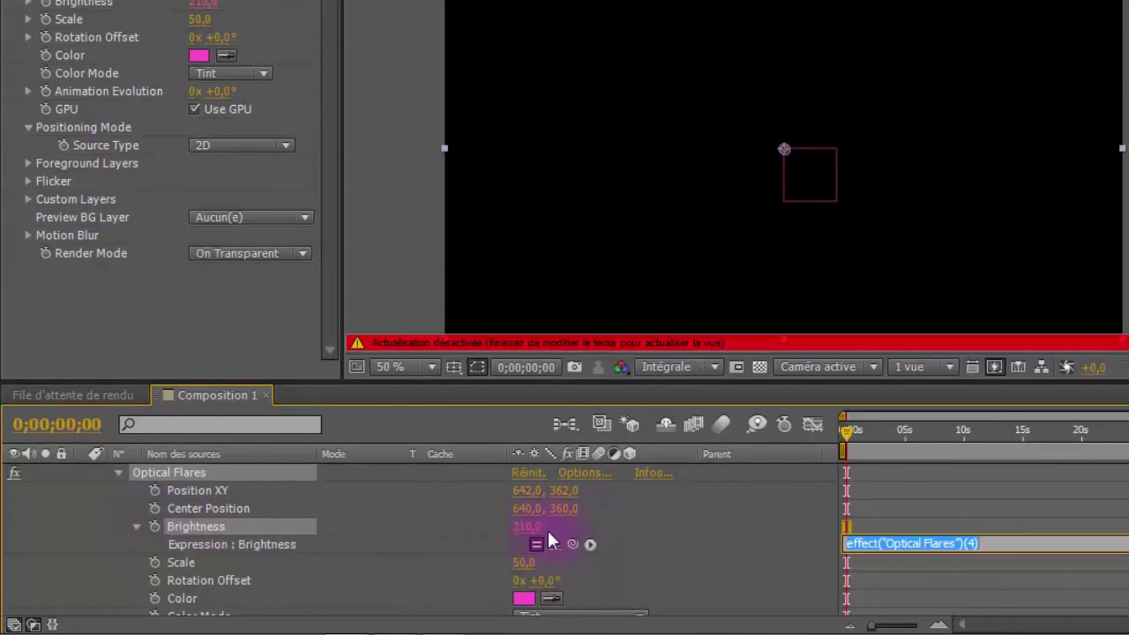
pyautogui.click(788, 544)
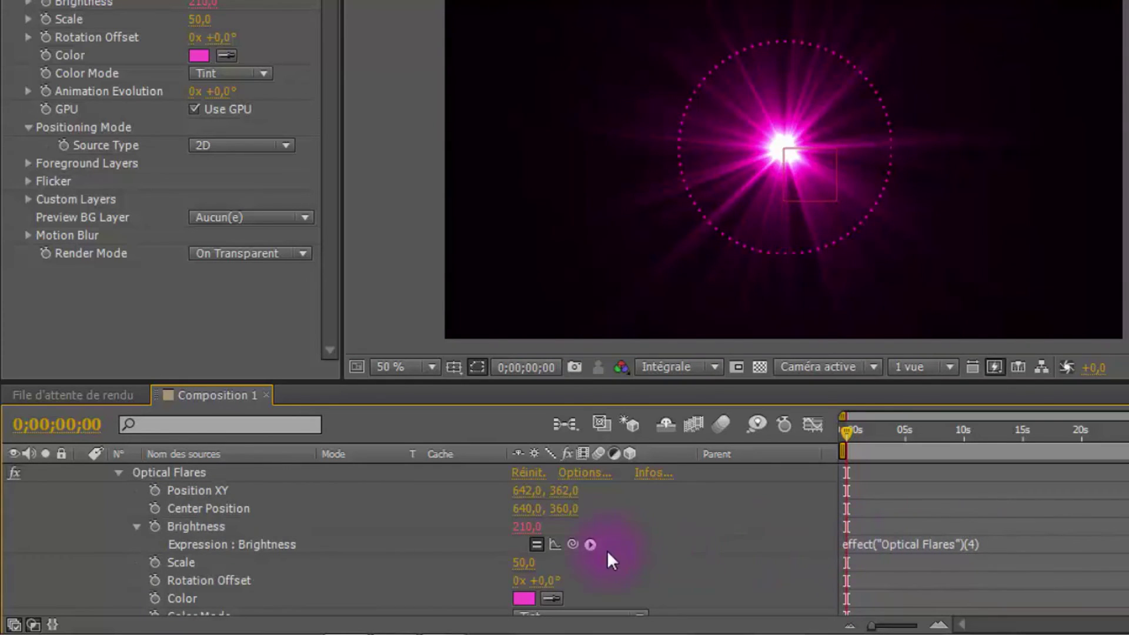
pyautogui.click(573, 545)
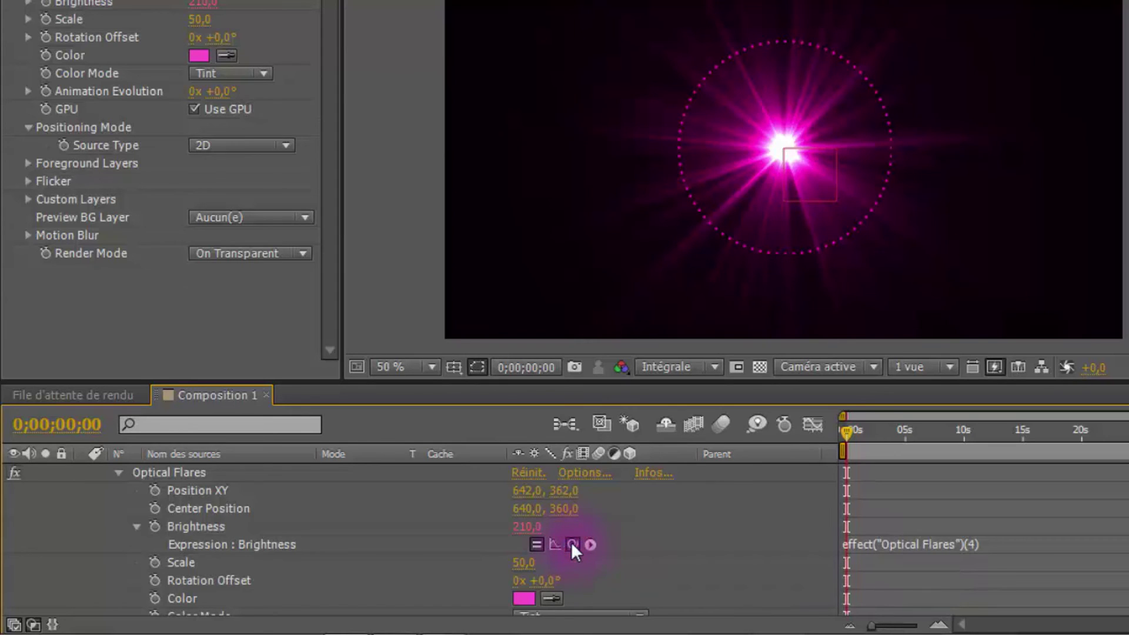
pyautogui.moveTo(571, 545); pyautogui.dragTo(504, 449)
pyautogui.moveTo(492, 440); pyautogui.dragTo(200, 562)
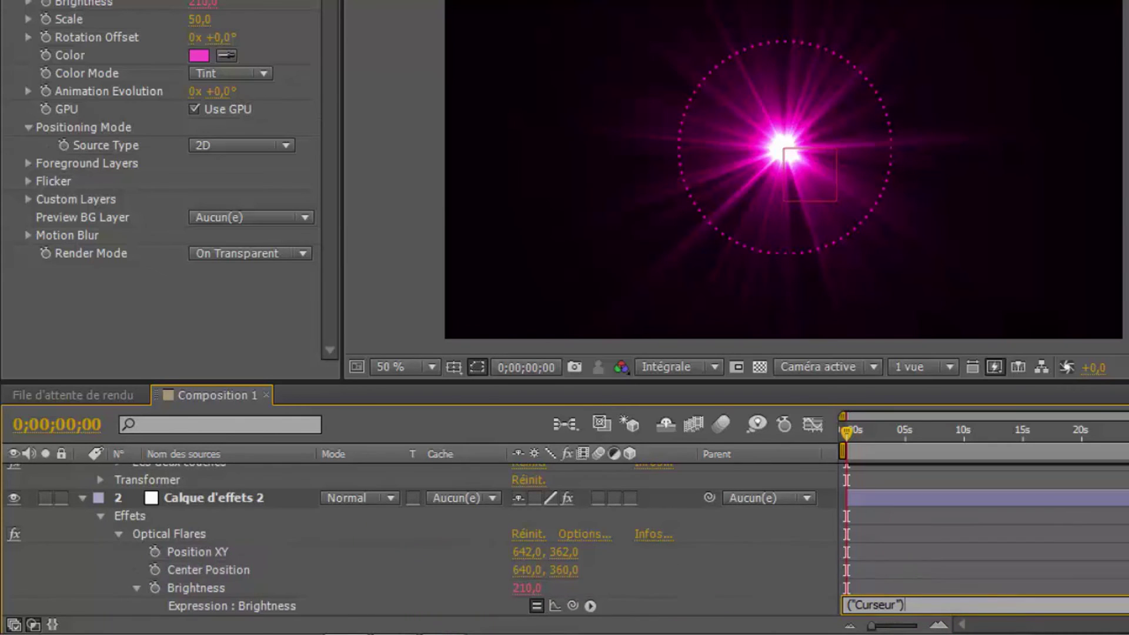
pyautogui.click(875, 429)
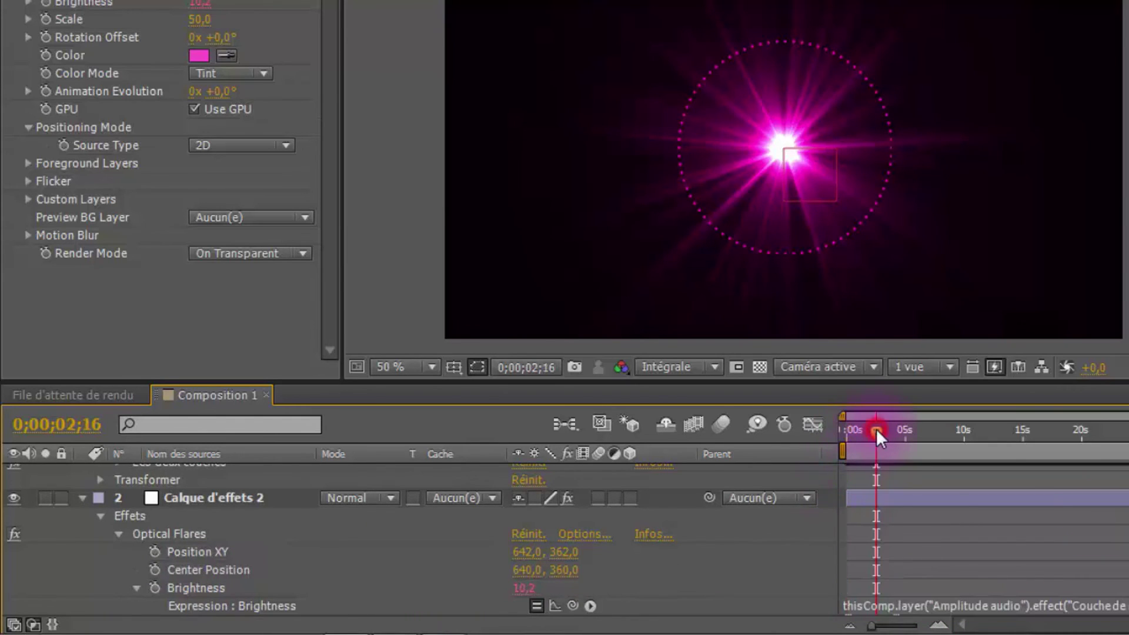
# - Try to multiply the Brightness expression by 2 after checking the flare at about 10 seconds
pyautogui.moveTo(876, 429); pyautogui.dragTo(971, 433)
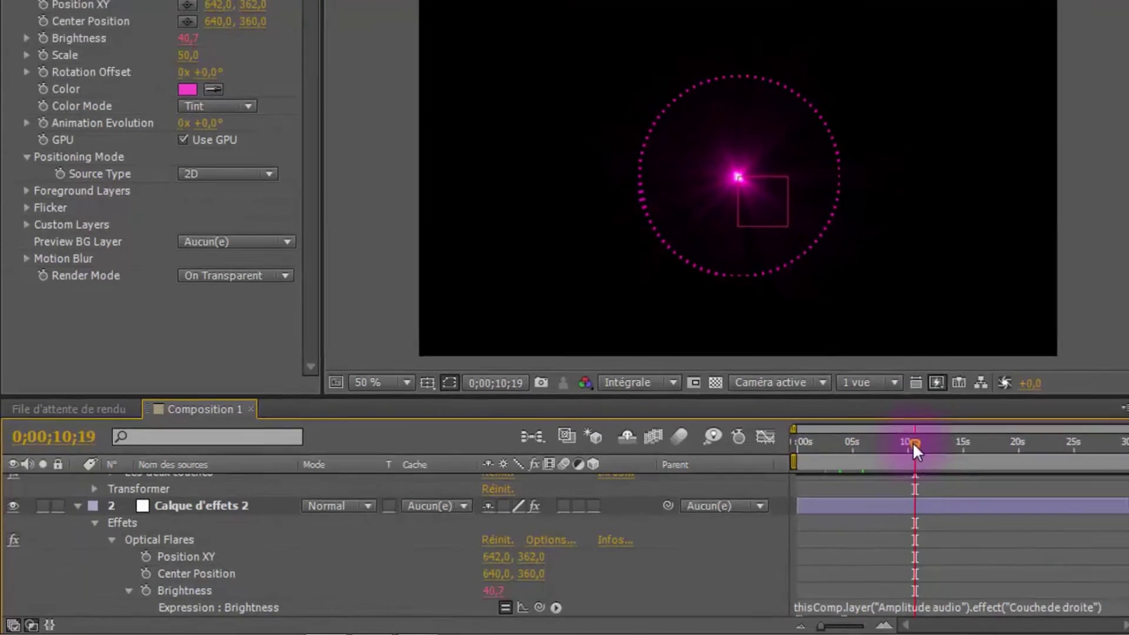
pyautogui.write('*2')
pyautogui.press('KP_Enter')
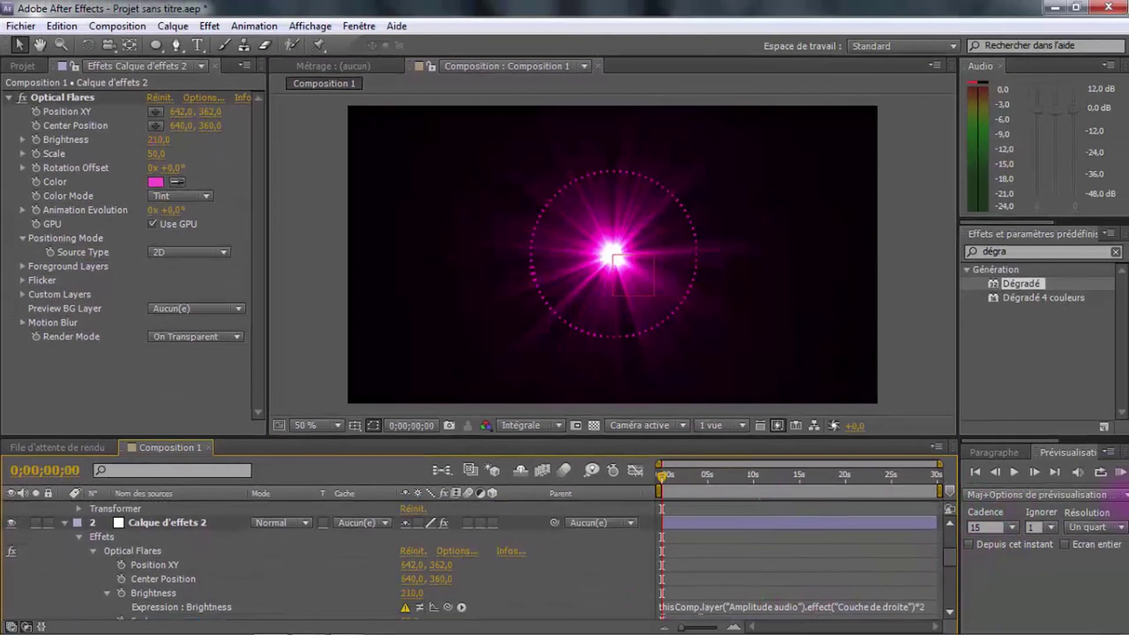
# - Preview the composition with sound and check the flare's reaction to the music at several times up to about 20 seconds
pyautogui.click(1120, 472)
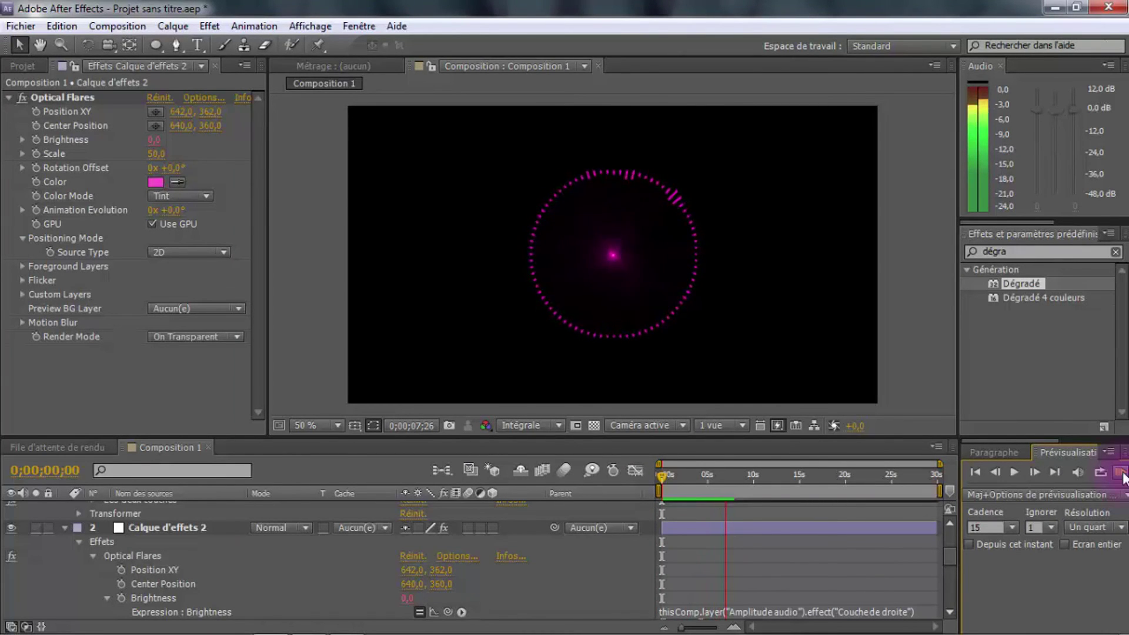
pyautogui.click(1120, 474)
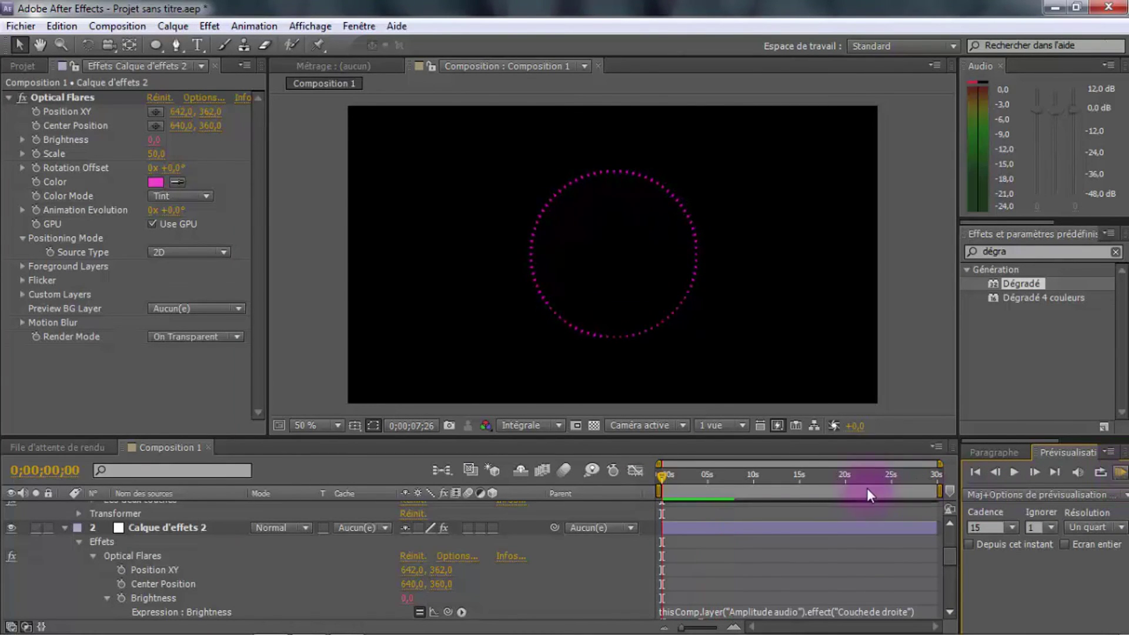
pyautogui.click(756, 477)
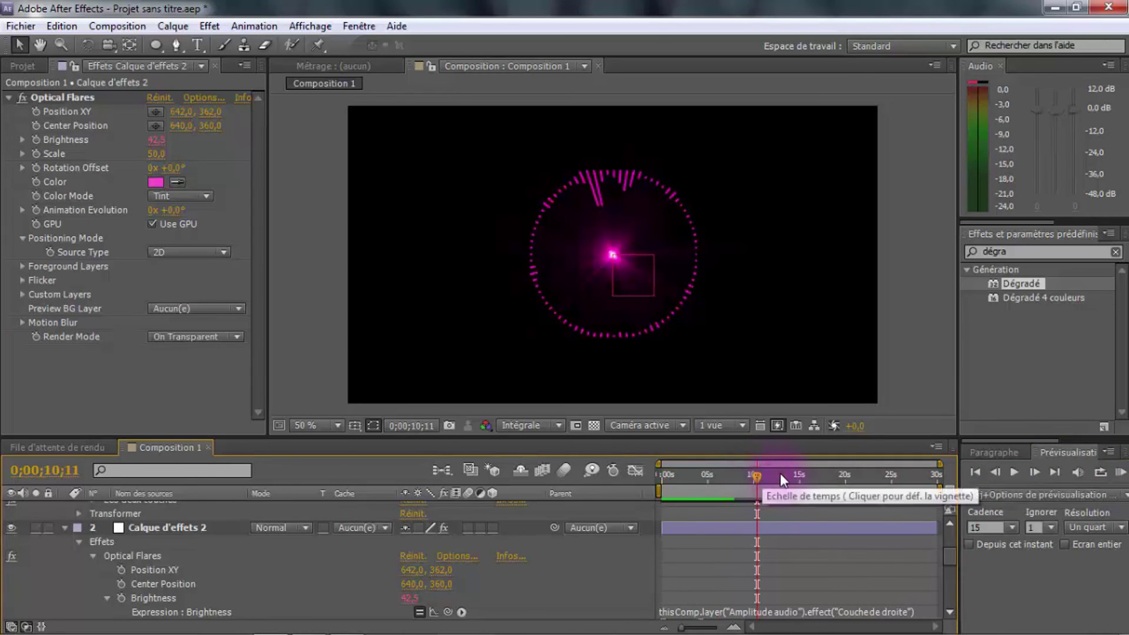
pyautogui.click(779, 475)
pyautogui.click(805, 477)
pyautogui.click(830, 478)
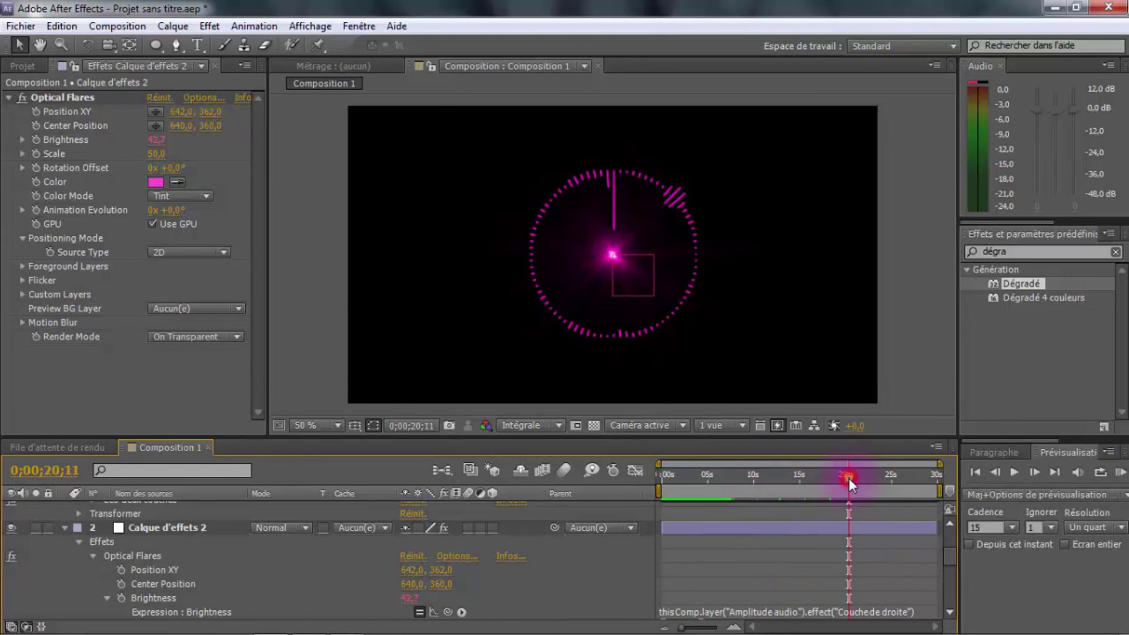
pyautogui.click(740, 475)
# - Collapse the properties of the Amplitude audio and Calque d'effets 2 layers
pyautogui.scroll(3, 63, 516)
pyautogui.click(64, 509)
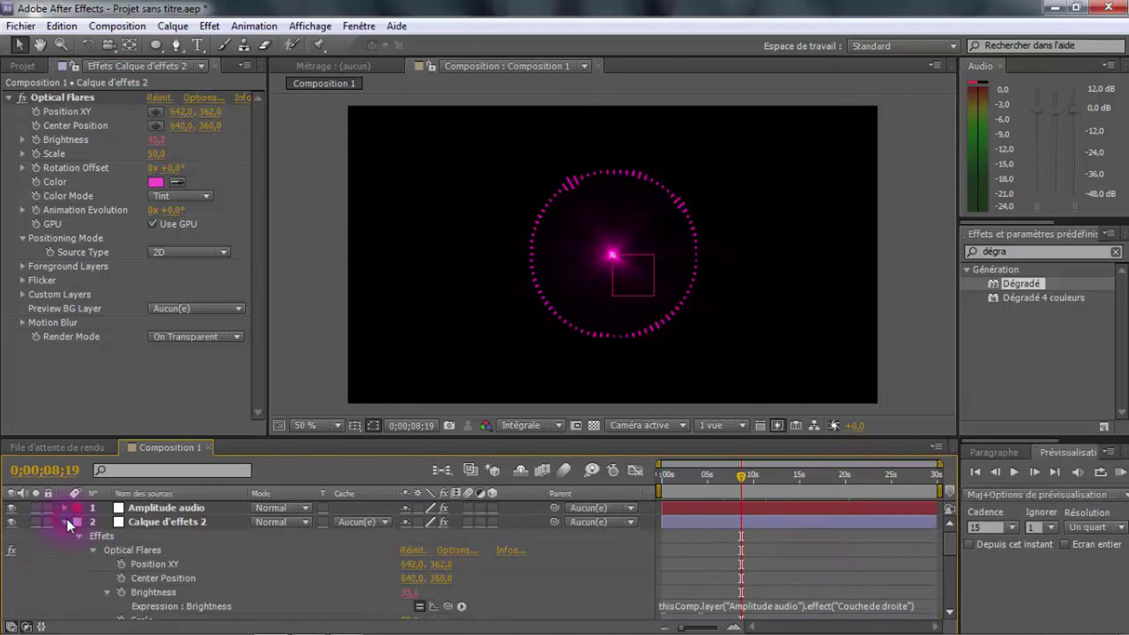
pyautogui.click(65, 521)
pyautogui.click(65, 521)
pyautogui.click(65, 521)
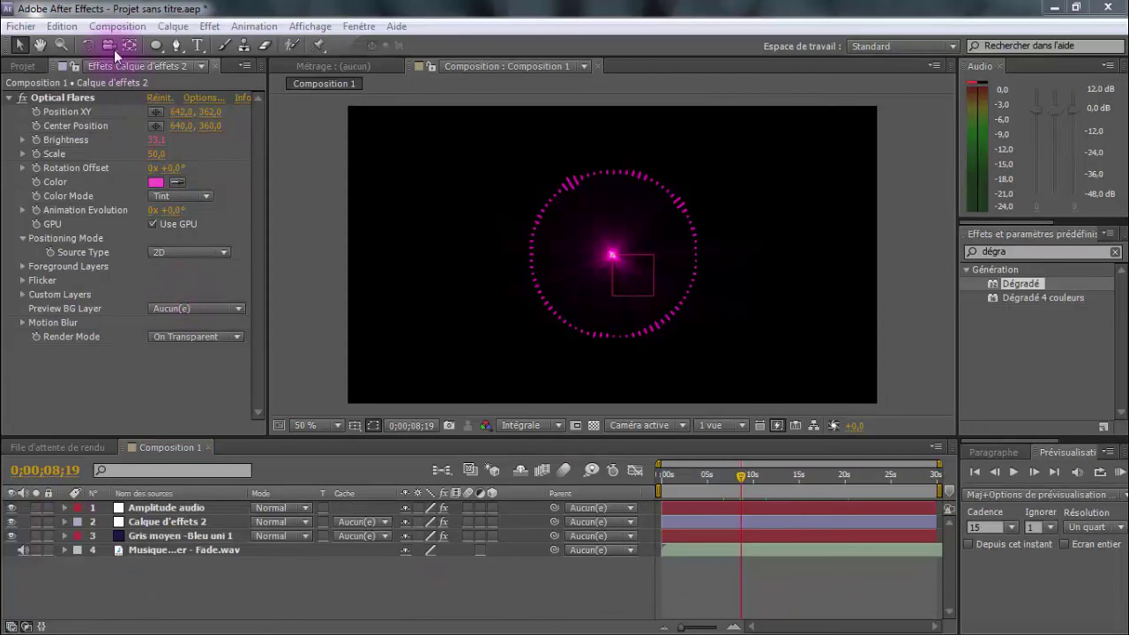
# - Add Composition 1 to the render queue and accept its render settings with Optimale quality and Intégrale resolution
pyautogui.click(115, 26)
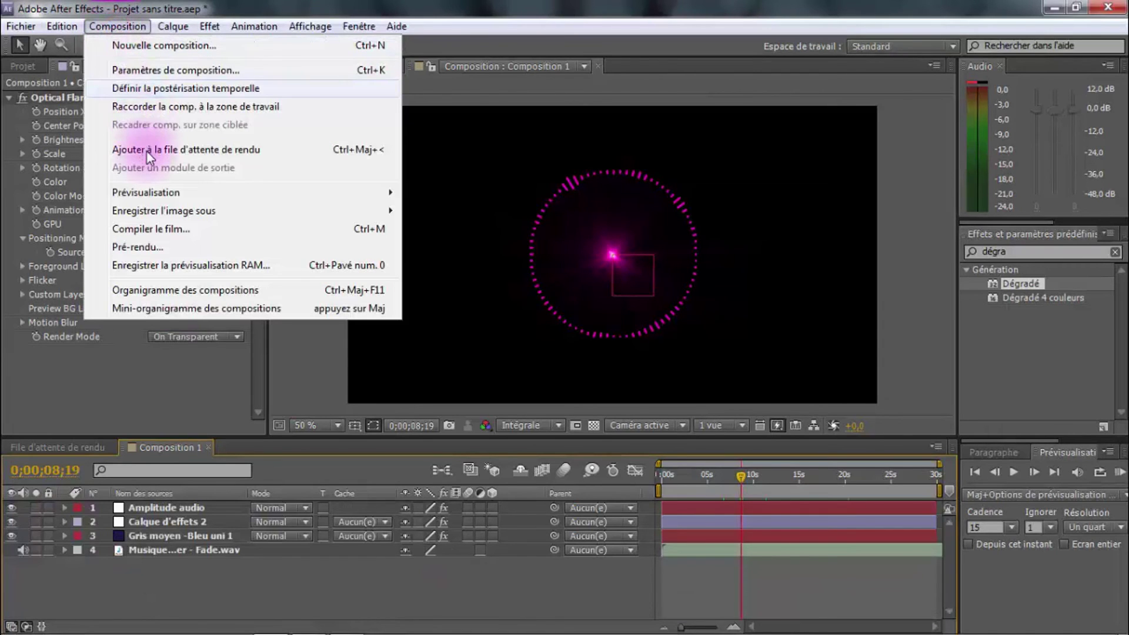
pyautogui.click(189, 151)
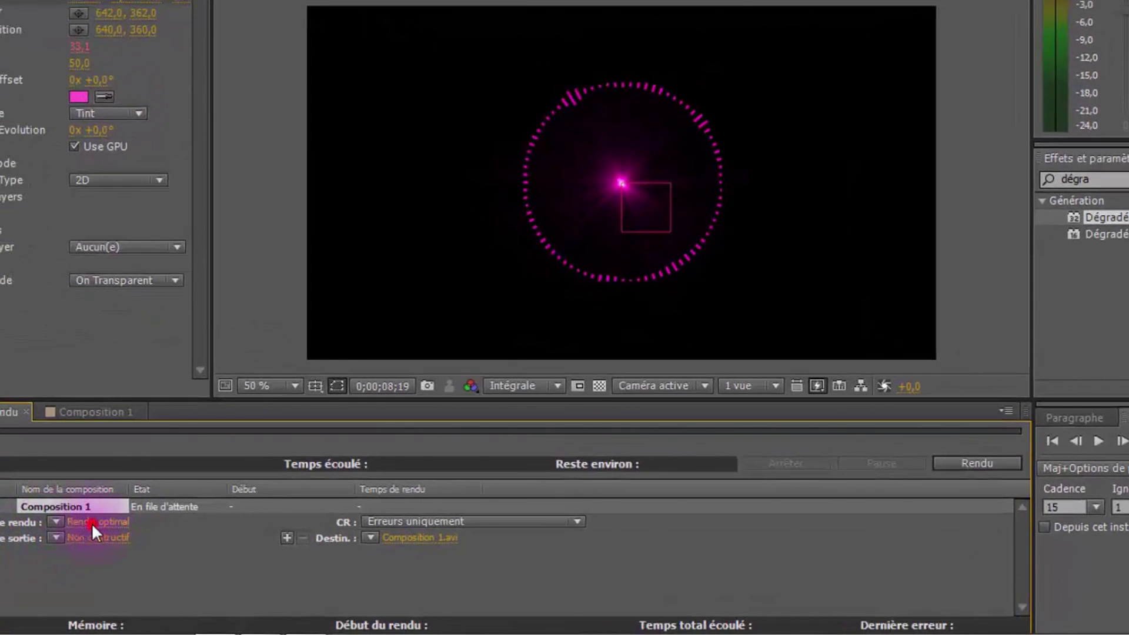
pyautogui.click(92, 522)
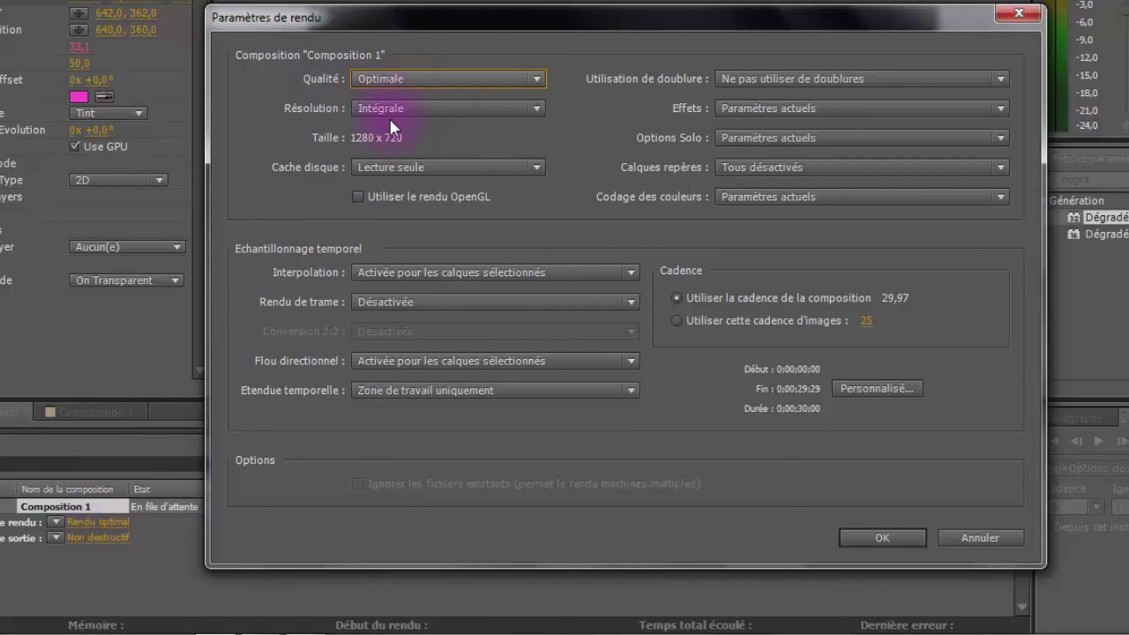
pyautogui.click(881, 540)
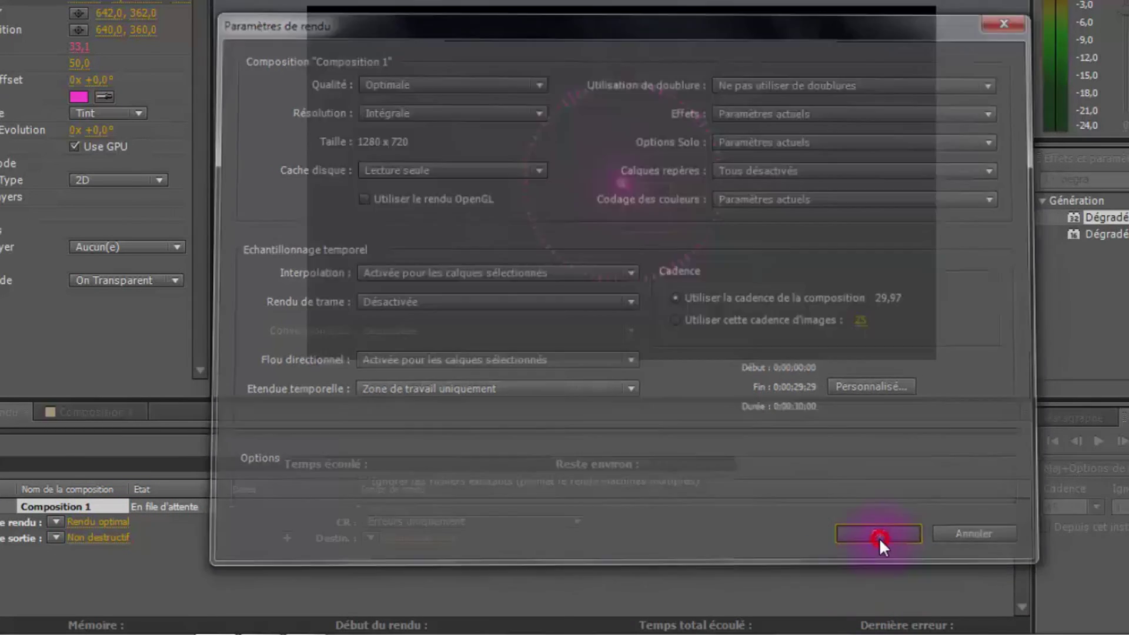
# - Enable audio output in the AVI output module and set the render destination to Composition 1.avi on the Bureau
pyautogui.click(100, 537)
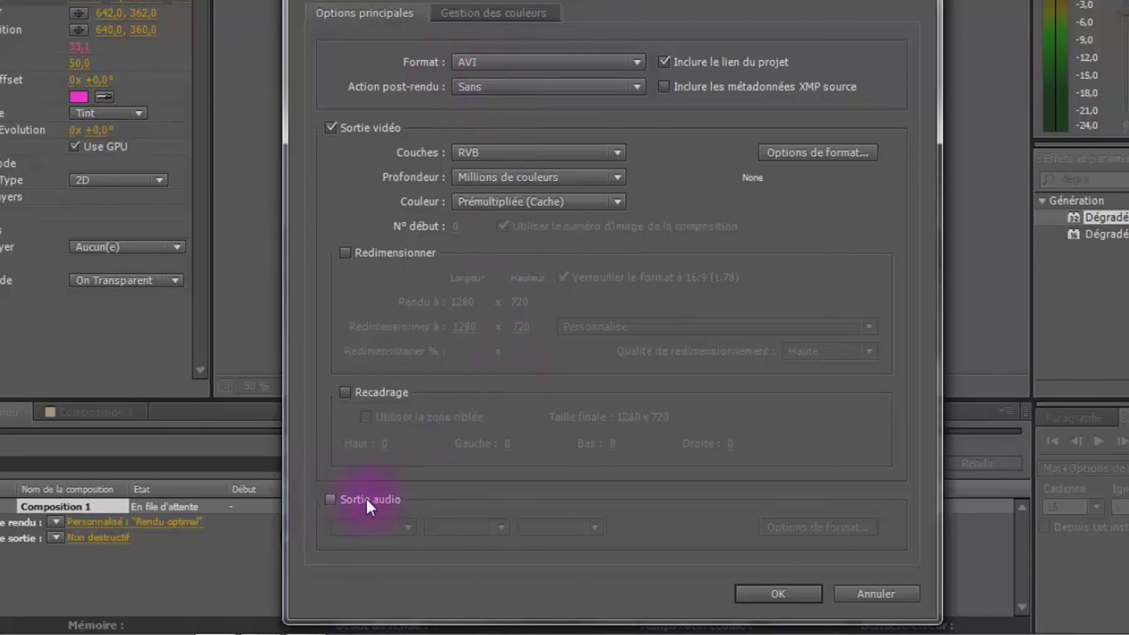
pyautogui.click(330, 500)
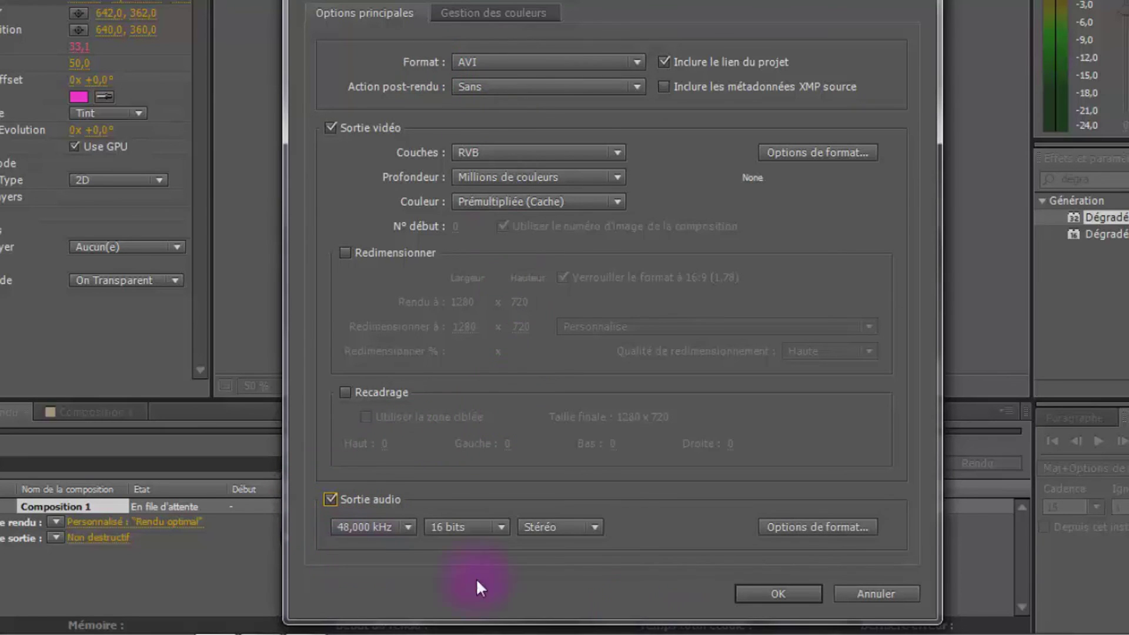
pyautogui.click(773, 594)
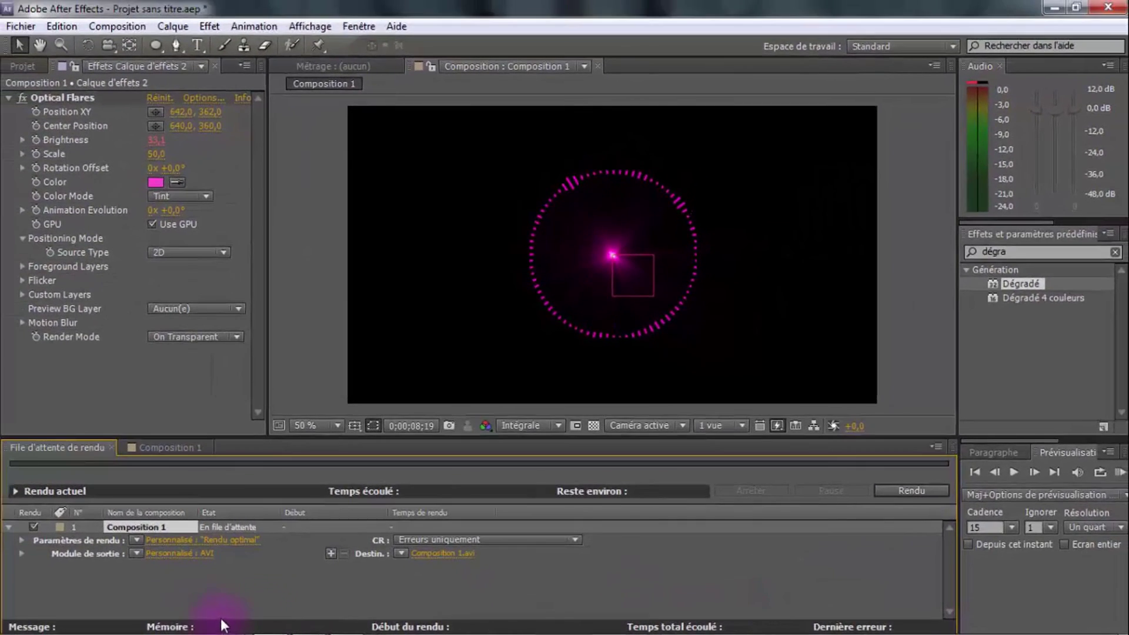
pyautogui.click(434, 553)
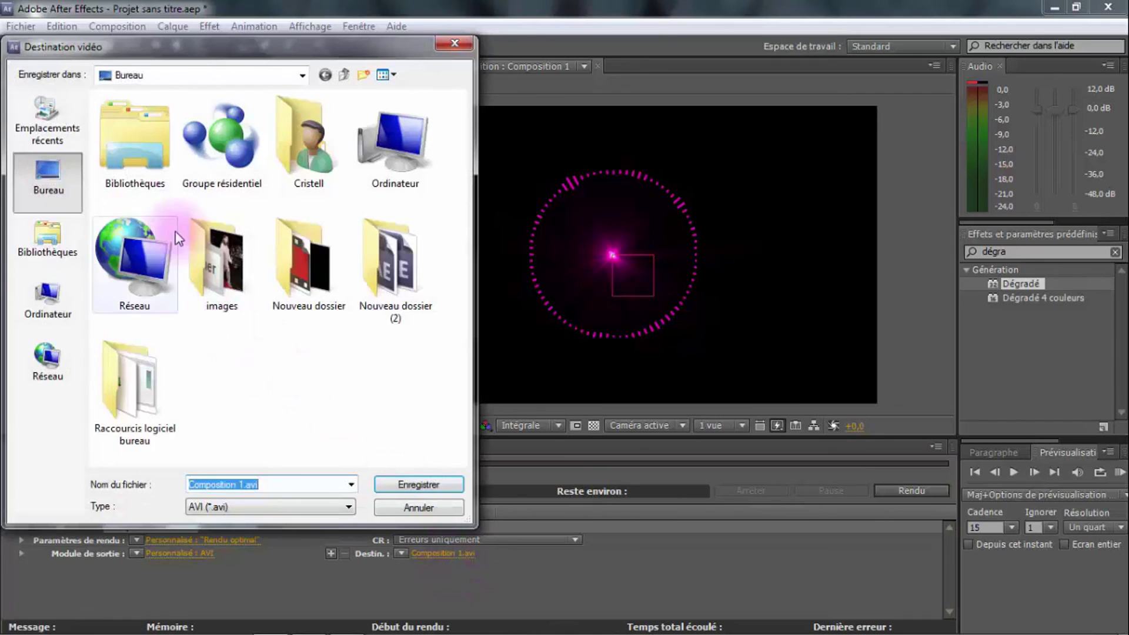
pyautogui.click(418, 485)
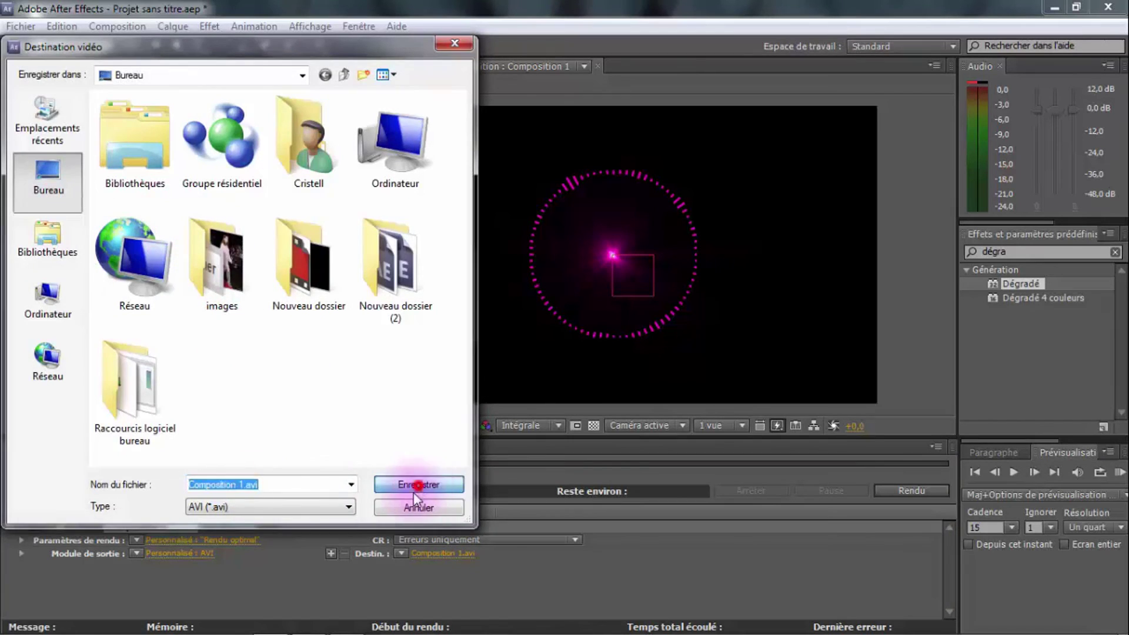